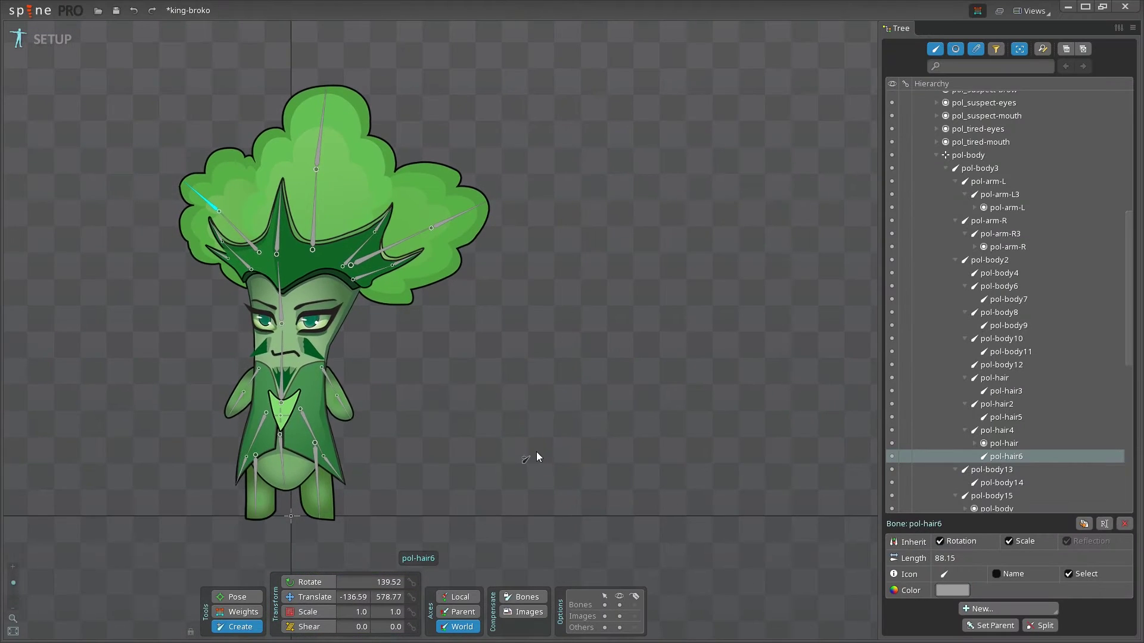
pyautogui.moveTo(537, 452); pyautogui.dragTo(710, 404)
pyautogui.moveTo(691, 357); pyautogui.dragTo(631, 378)
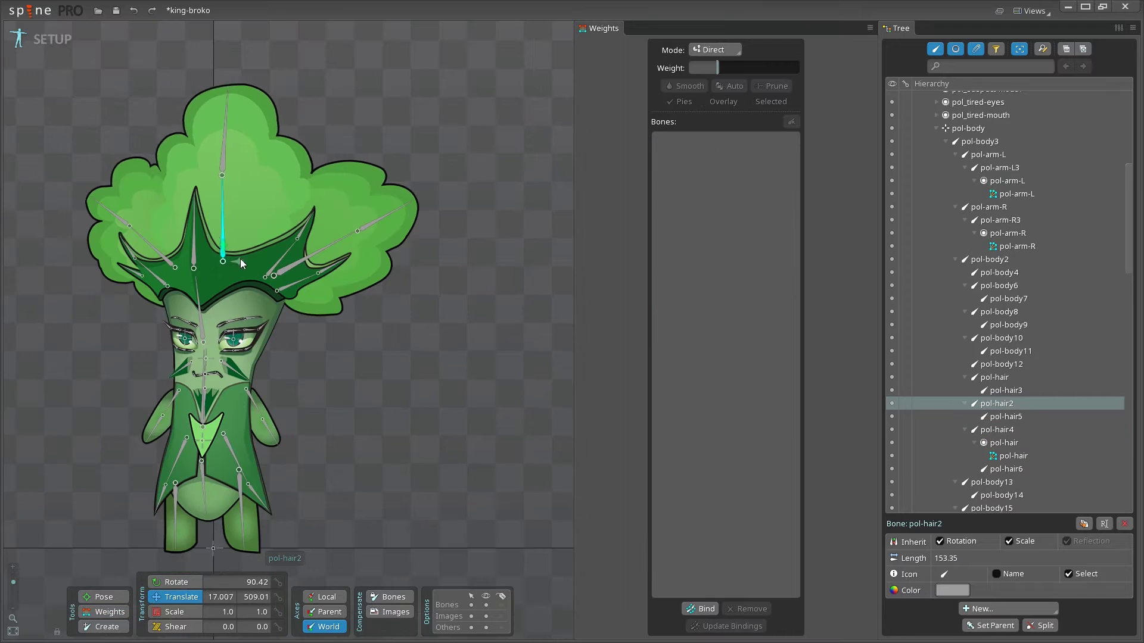
pyautogui.moveTo(240, 258); pyautogui.dragTo(348, 120)
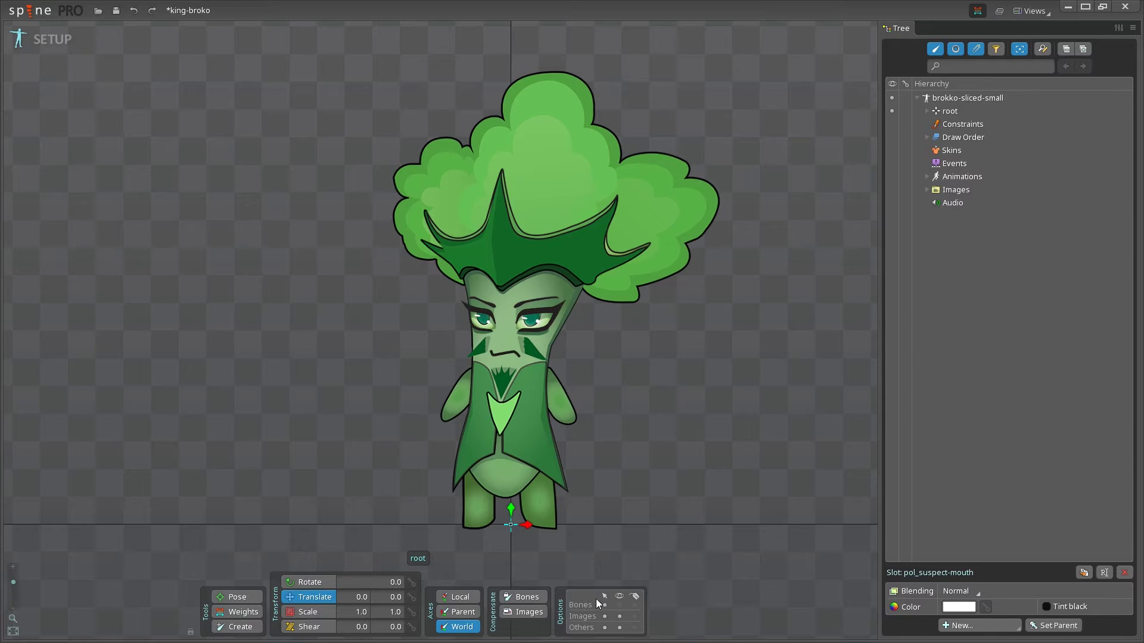
# Convert the pol-body image into a mesh and start a new outline for it in mesh editing
pyautogui.scroll(3, 649, 434)
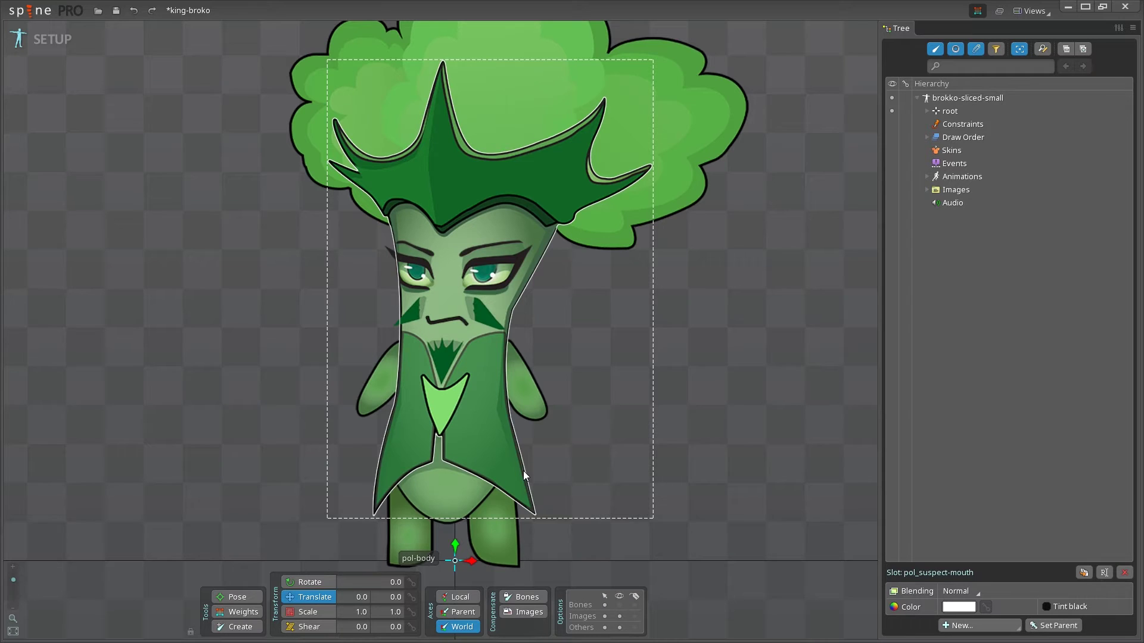
pyautogui.click(482, 363)
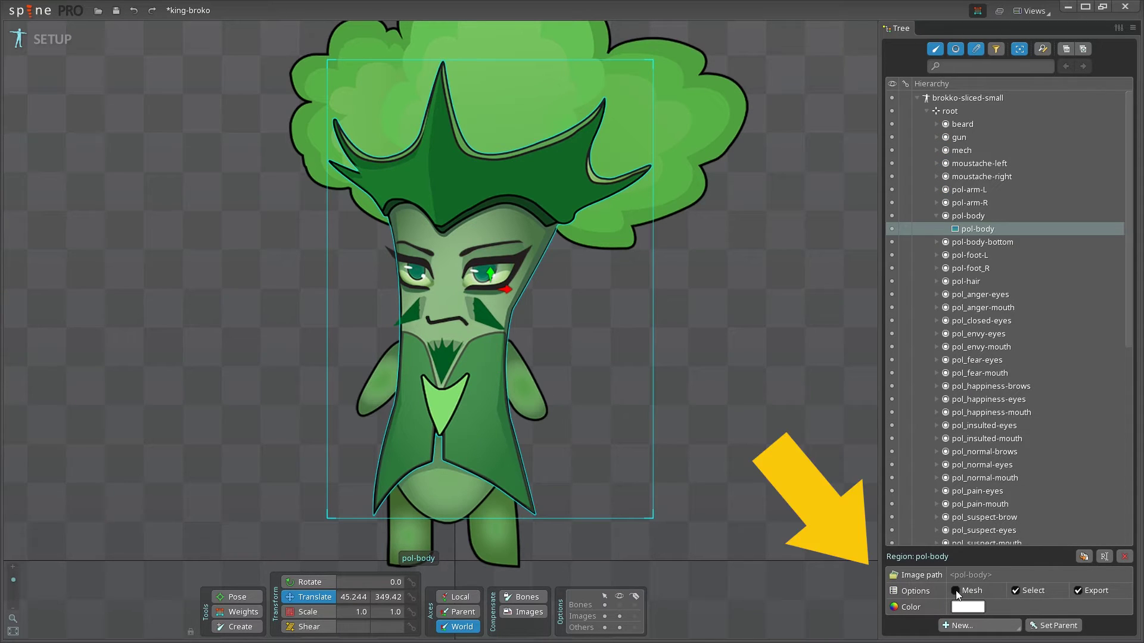
pyautogui.click(955, 591)
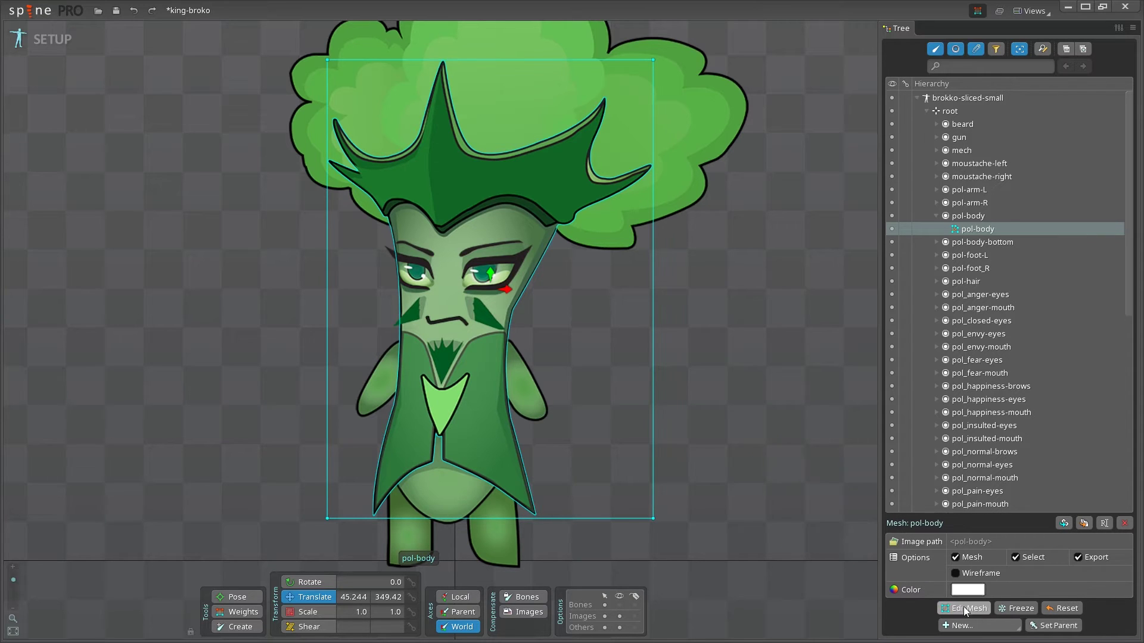
pyautogui.click(966, 609)
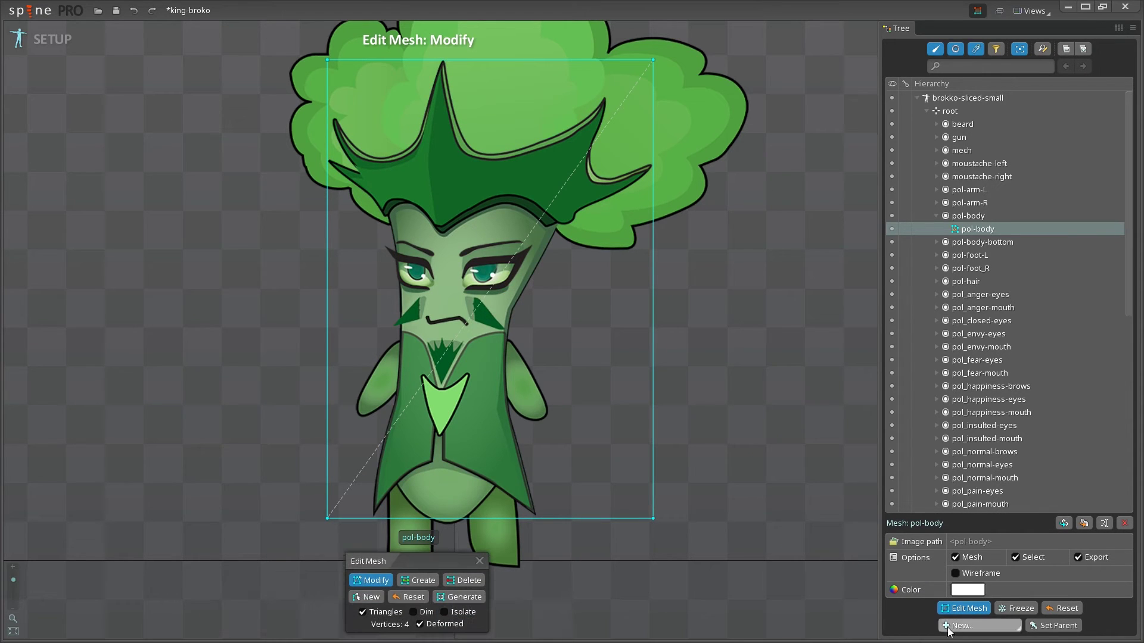
pyautogui.click(366, 596)
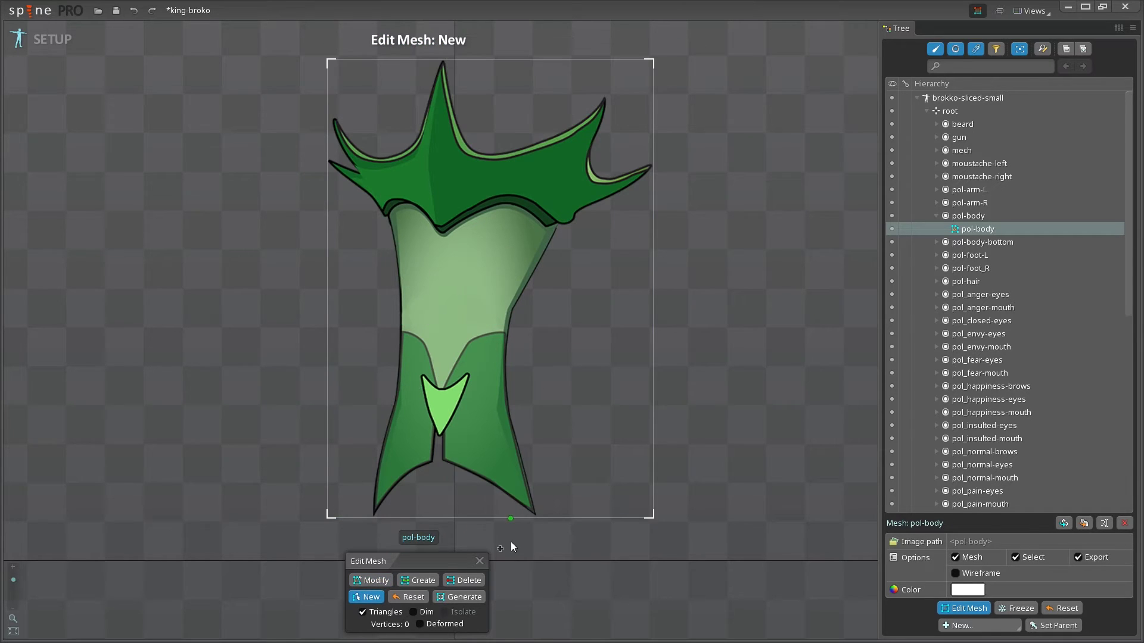
# Start the mesh outline just below the crown at the face's right edge and trace around the lower right spike's tip
pyautogui.scroll(1, 521, 482)
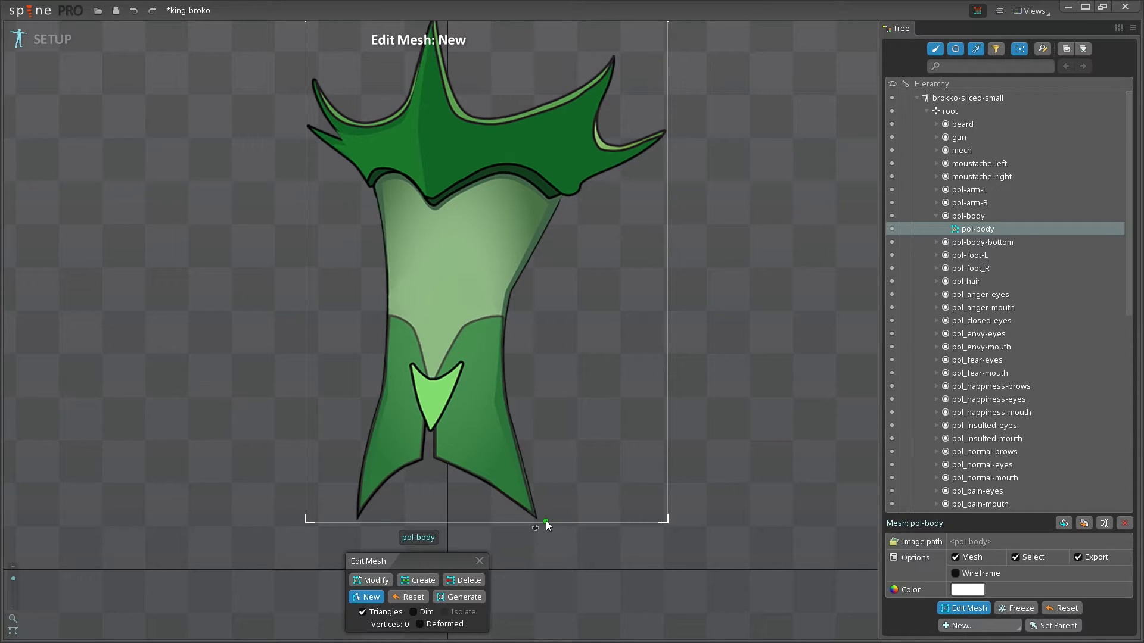
pyautogui.click(568, 203)
pyautogui.click(577, 196)
pyautogui.scroll(3, 587, 185)
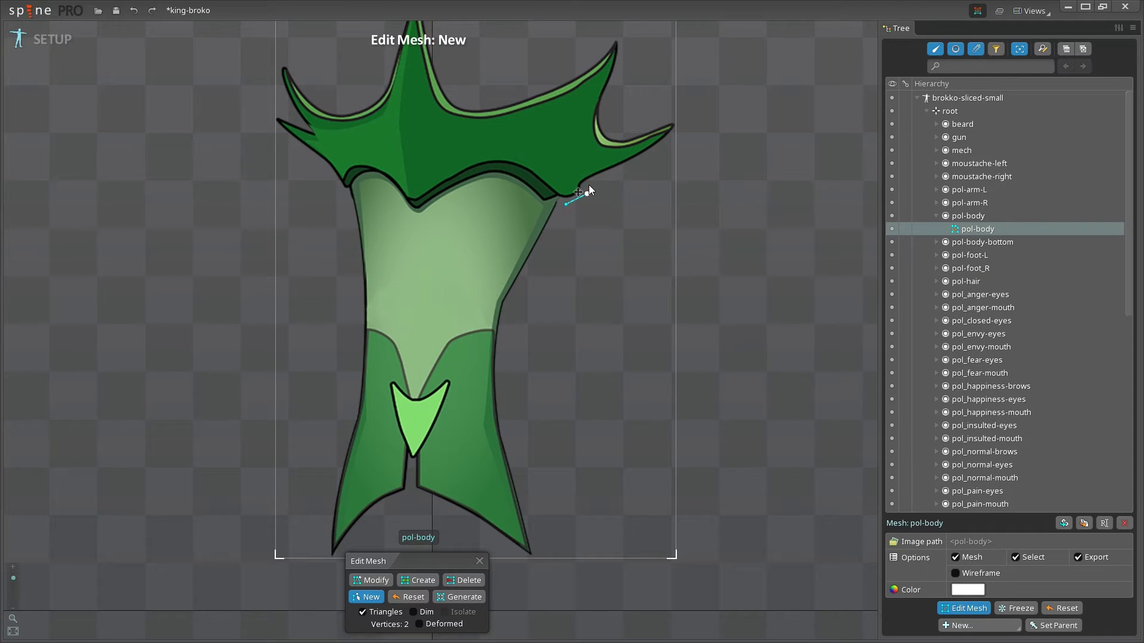
pyautogui.scroll(3, 588, 189)
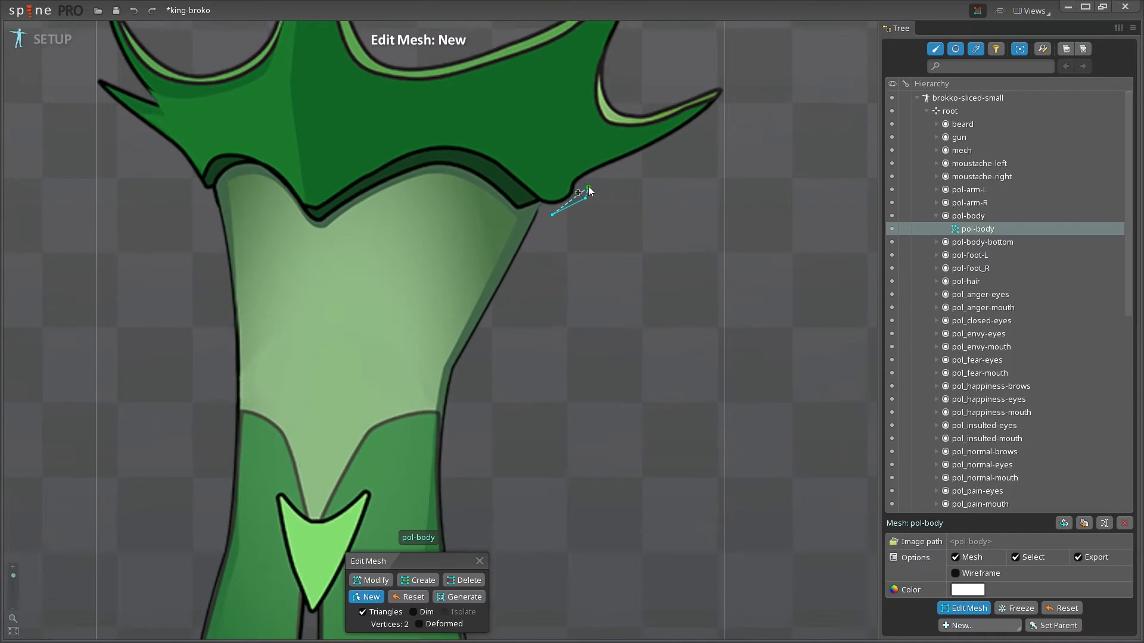
pyautogui.click(705, 130)
pyautogui.click(734, 90)
pyautogui.click(733, 69)
# Continue the mesh outline along the concave edge between the crown's two right spikes
pyautogui.click(677, 93)
pyautogui.click(642, 104)
pyautogui.click(622, 98)
pyautogui.click(613, 82)
pyautogui.click(612, 56)
# Trace the mesh outline around the tip of the upper right crown spike and down its upper edge
pyautogui.scroll(-1, 612, 56)
pyautogui.click(573, 35)
pyautogui.click(545, 66)
pyautogui.click(497, 98)
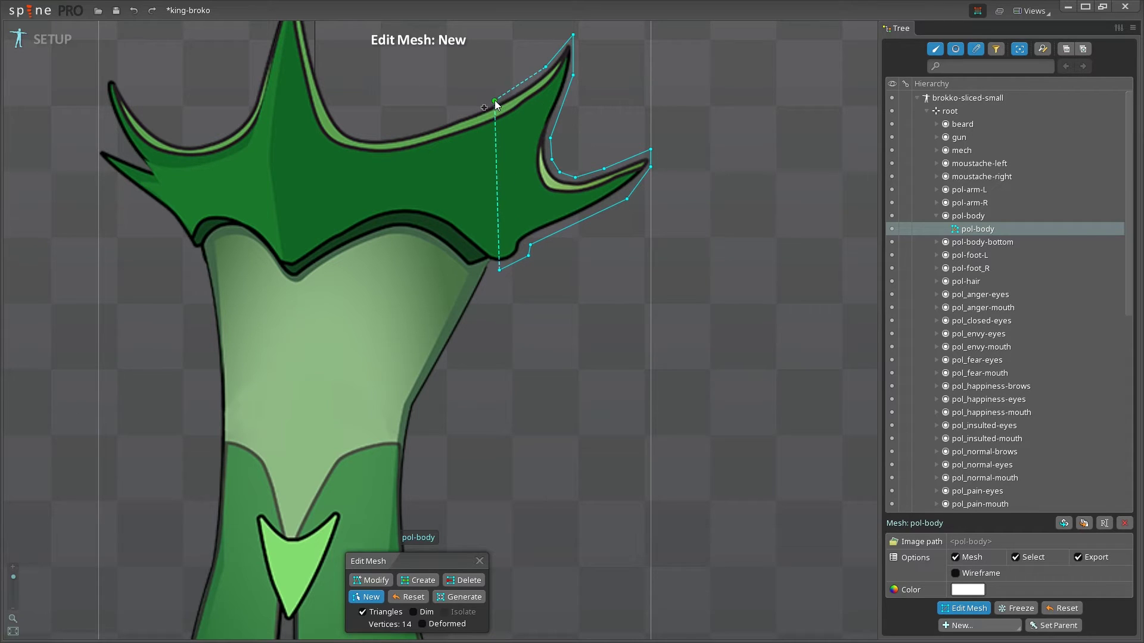
pyautogui.click(512, 90)
# Place outline vertices along the crown's curved upper edge up to the right base of the central spike
pyautogui.click(427, 125)
pyautogui.click(394, 134)
pyautogui.click(374, 135)
pyautogui.click(355, 133)
pyautogui.click(354, 132)
pyautogui.click(341, 120)
# Outline the crown's central spike, passing over its tip and down its left side
pyautogui.moveTo(339, 107); pyautogui.dragTo(539, 259)
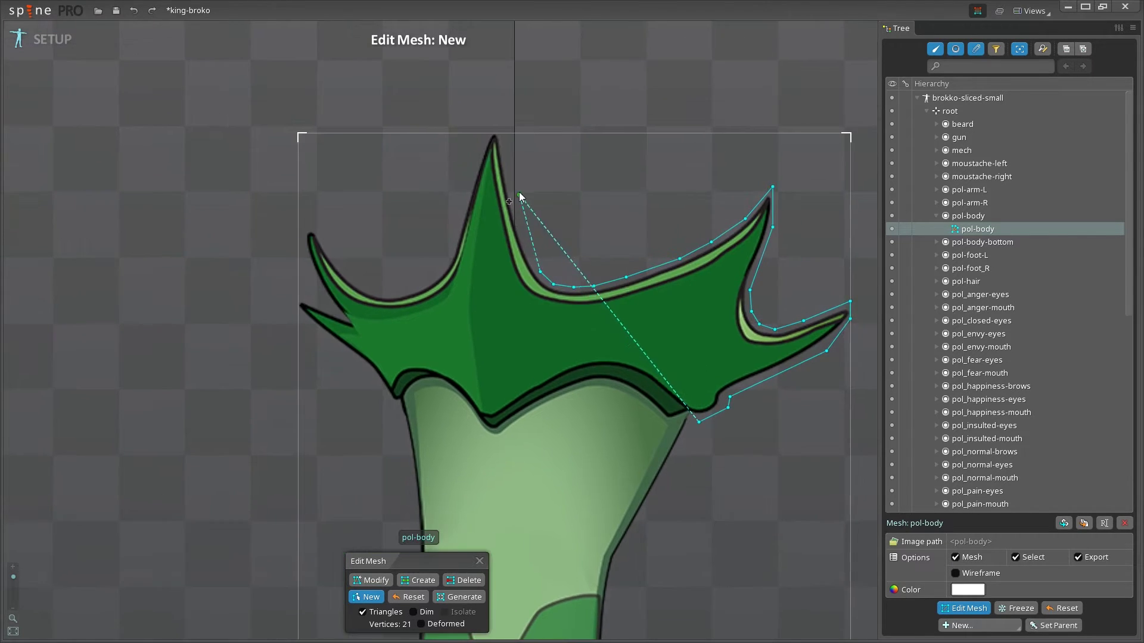
pyautogui.click(514, 197)
pyautogui.click(485, 134)
pyautogui.click(462, 198)
pyautogui.click(445, 264)
# Continue the mesh outline along the crown's concave edge between the central and upper left spikes
pyautogui.click(437, 276)
pyautogui.click(419, 287)
pyautogui.click(400, 293)
pyautogui.click(375, 292)
pyautogui.click(340, 264)
# Trace the mesh outline around both left crown spikes, including the notch between them
pyautogui.click(312, 223)
pyautogui.click(301, 225)
pyautogui.click(309, 276)
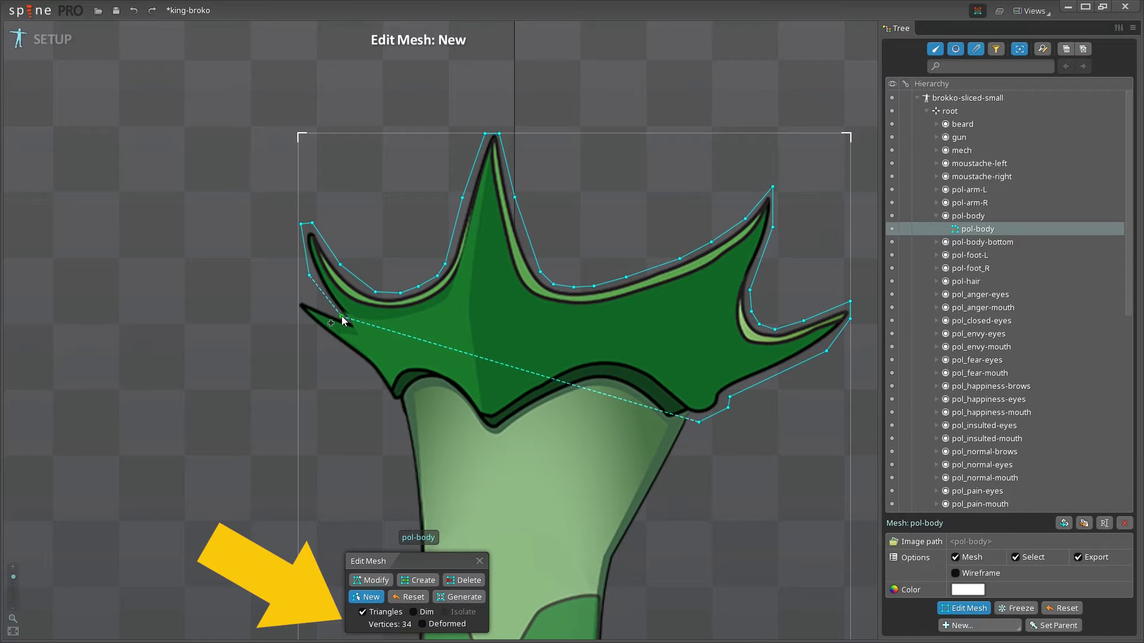
pyautogui.click(341, 316)
pyautogui.click(298, 296)
pyautogui.click(298, 311)
pyautogui.click(317, 333)
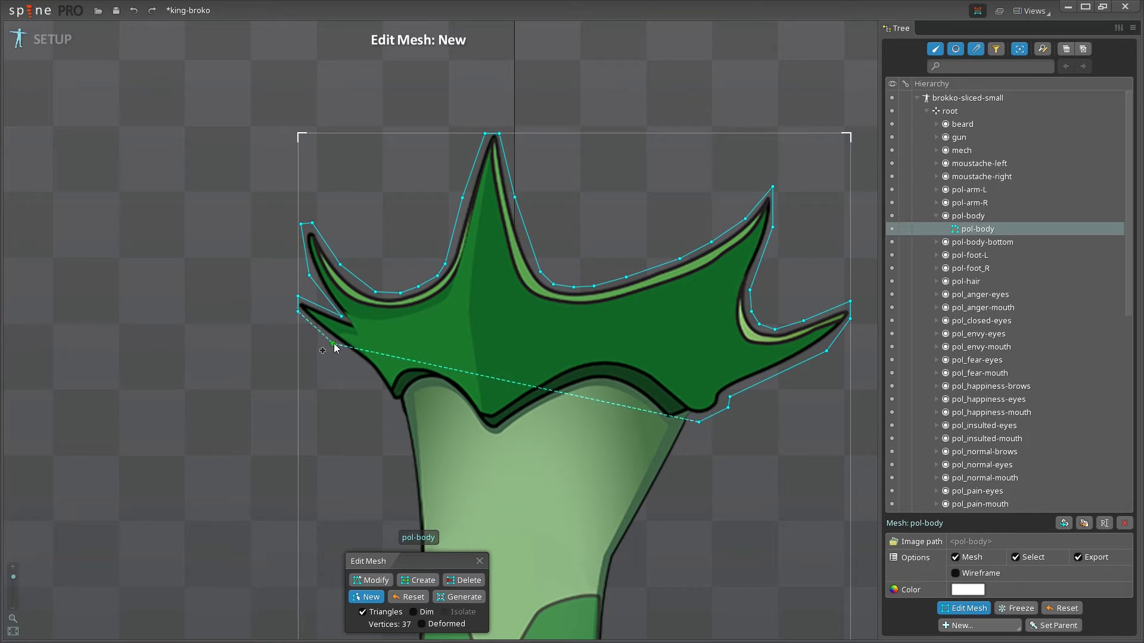
# Bring the mesh outline down the crown's lower left edge to where it meets the face
pyautogui.click(357, 361)
pyautogui.click(391, 410)
pyautogui.scroll(1, 392, 410)
pyautogui.scroll(1, 392, 405)
pyautogui.click(409, 460)
pyautogui.scroll(2, 401, 391)
# Place outline vertices down the left side of the face to the top of the coat
pyautogui.click(414, 299)
pyautogui.click(416, 322)
pyautogui.click(417, 341)
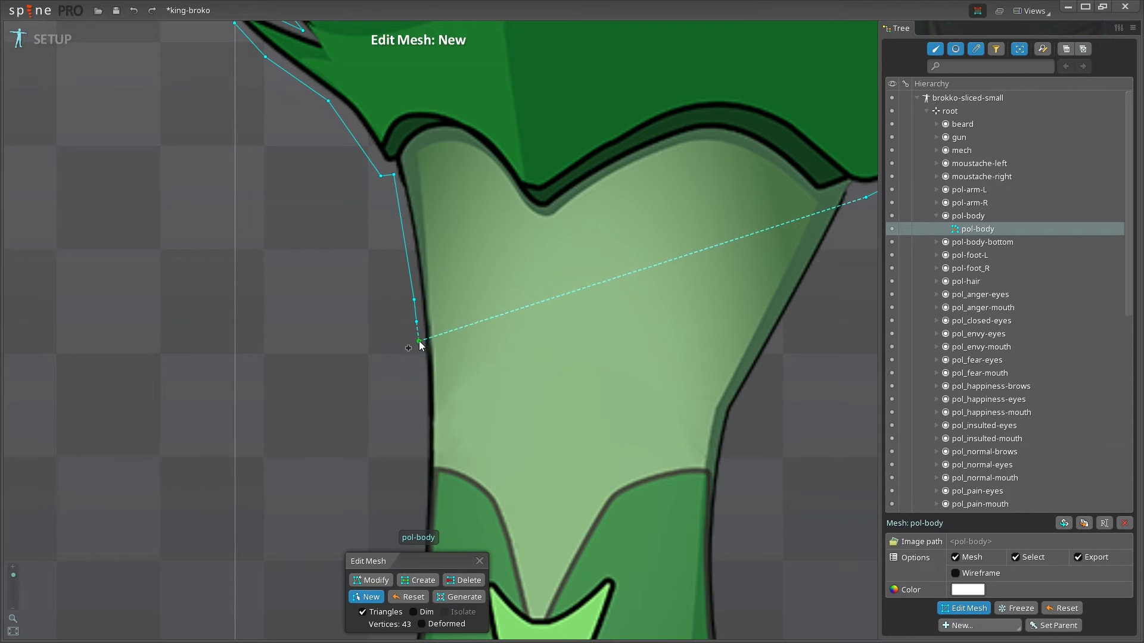
pyautogui.click(421, 367)
pyautogui.moveTo(426, 490); pyautogui.dragTo(433, 309)
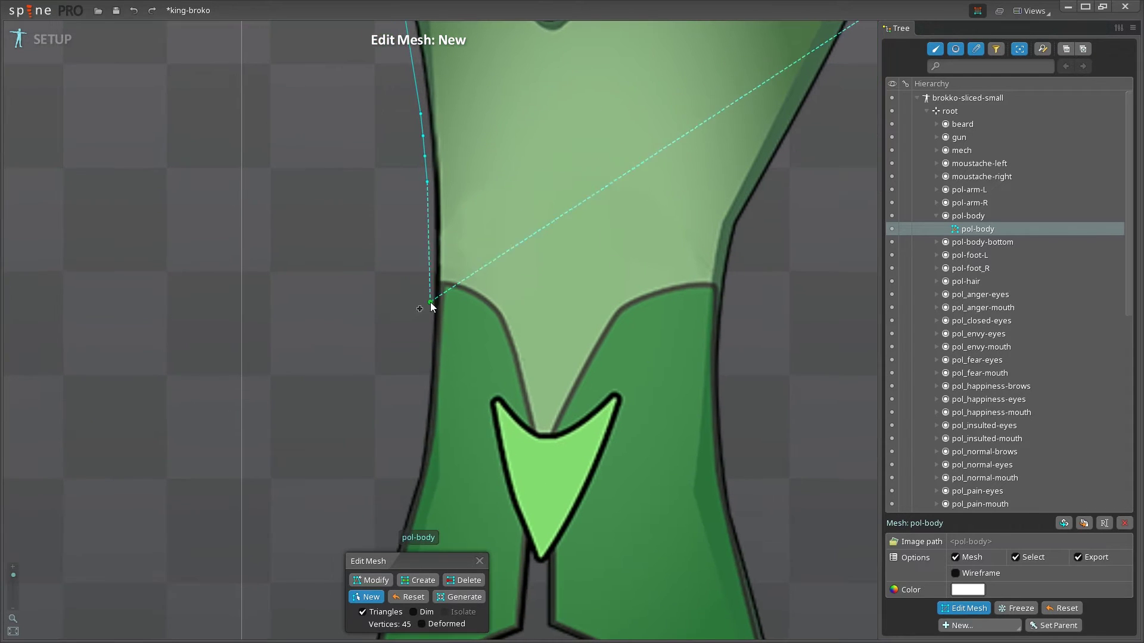
pyautogui.click(428, 208)
# Continue the mesh outline down the coat's left edge, with closely spaced vertices around its bends
pyautogui.click(418, 424)
pyautogui.click(415, 439)
pyautogui.click(412, 457)
pyautogui.click(409, 473)
pyautogui.moveTo(411, 485); pyautogui.dragTo(434, 279)
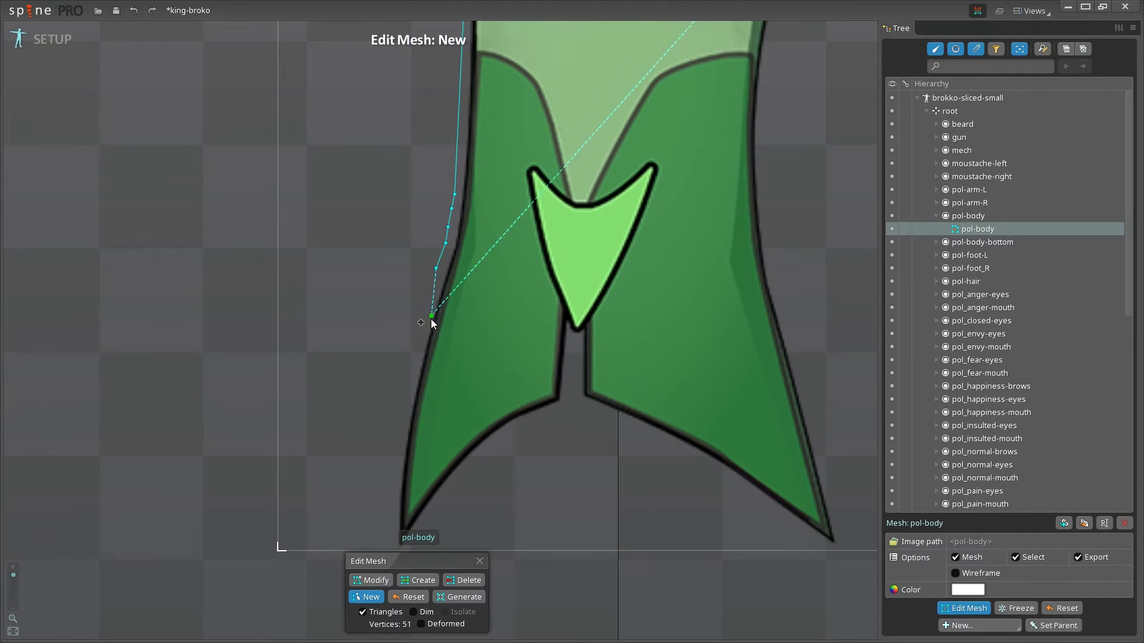
pyautogui.click(408, 373)
pyautogui.click(406, 388)
pyautogui.click(401, 406)
# Outline the pointed lower left tip of the coat
pyautogui.moveTo(392, 487); pyautogui.dragTo(396, 377)
pyautogui.click(395, 439)
pyautogui.click(396, 387)
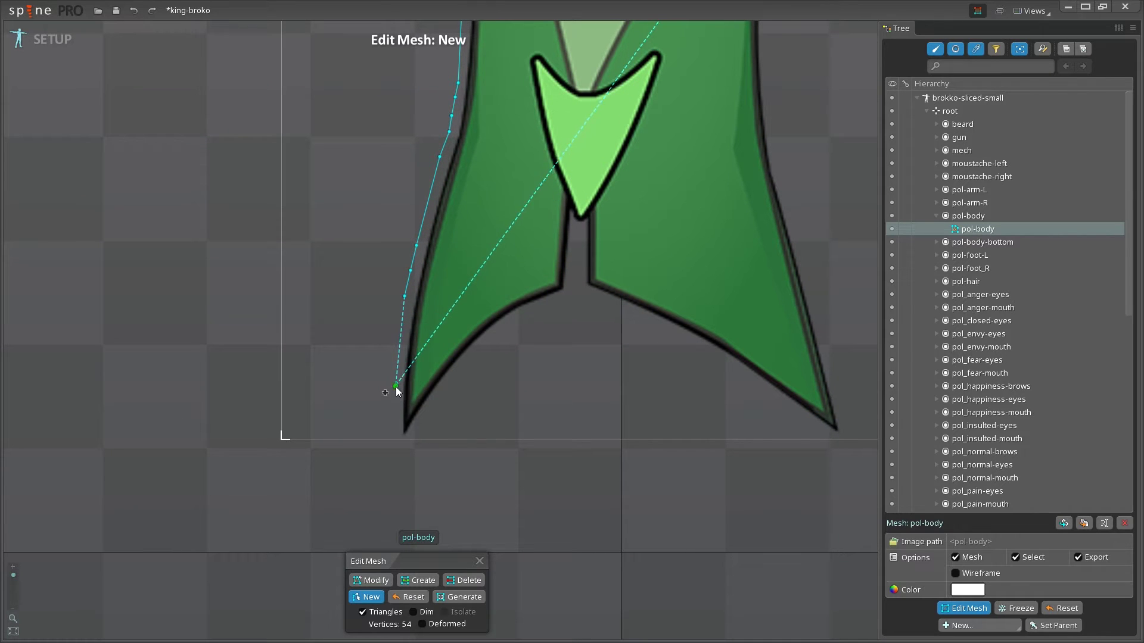
pyautogui.click(395, 412)
pyautogui.moveTo(395, 439); pyautogui.dragTo(402, 439)
# Trace the mesh outline along the coat's left hem up to the central slit
pyautogui.click(424, 414)
pyautogui.click(436, 394)
pyautogui.click(491, 335)
pyautogui.click(498, 330)
pyautogui.click(517, 319)
pyautogui.click(538, 309)
pyautogui.click(573, 296)
# Outline the coat's narrow central slit, going up its left side and back down its right side
pyautogui.click(571, 257)
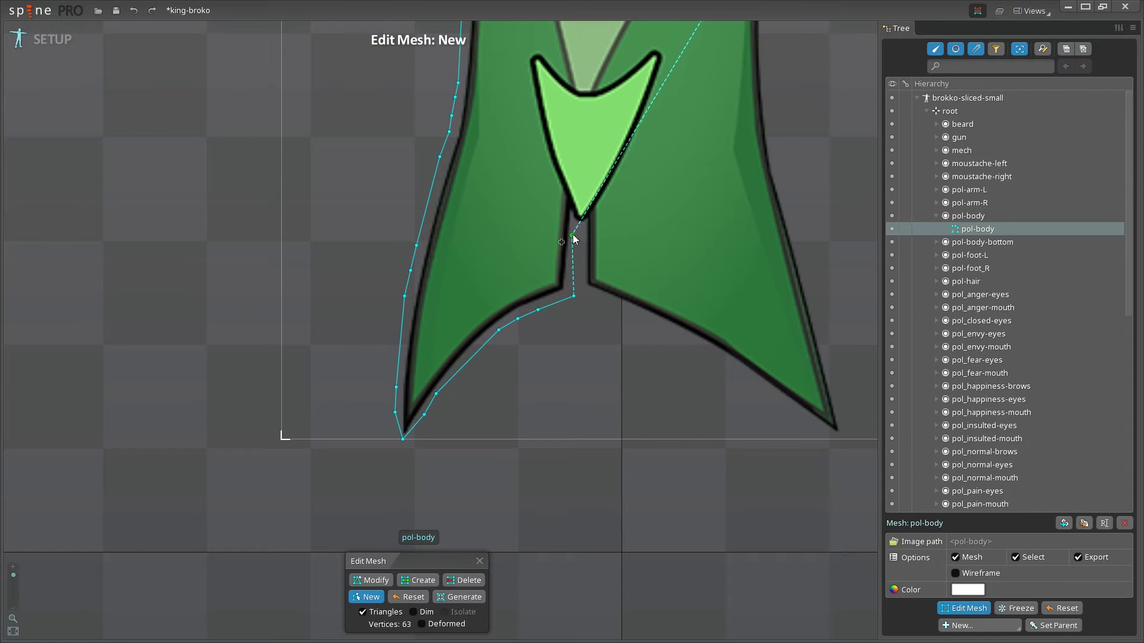
pyautogui.click(574, 225)
pyautogui.scroll(5, 580, 237)
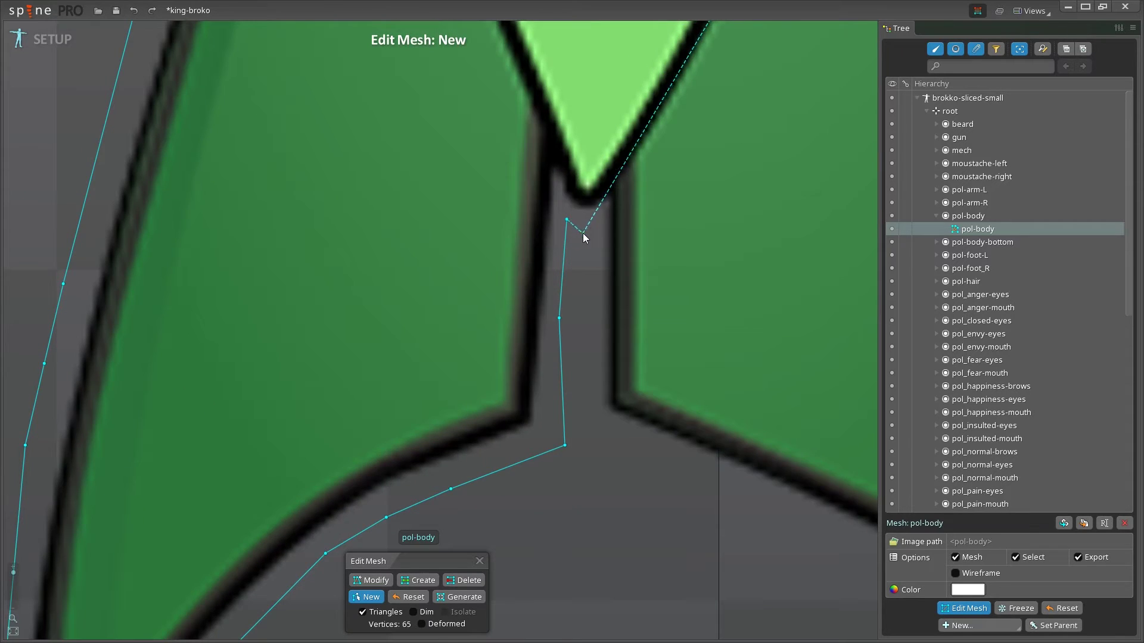
pyautogui.click(583, 233)
pyautogui.click(597, 224)
pyautogui.click(593, 319)
pyautogui.click(595, 430)
# Trace the mesh outline along the coat's right hem toward its lower right tip
pyautogui.scroll(-3, 593, 437)
pyautogui.click(501, 312)
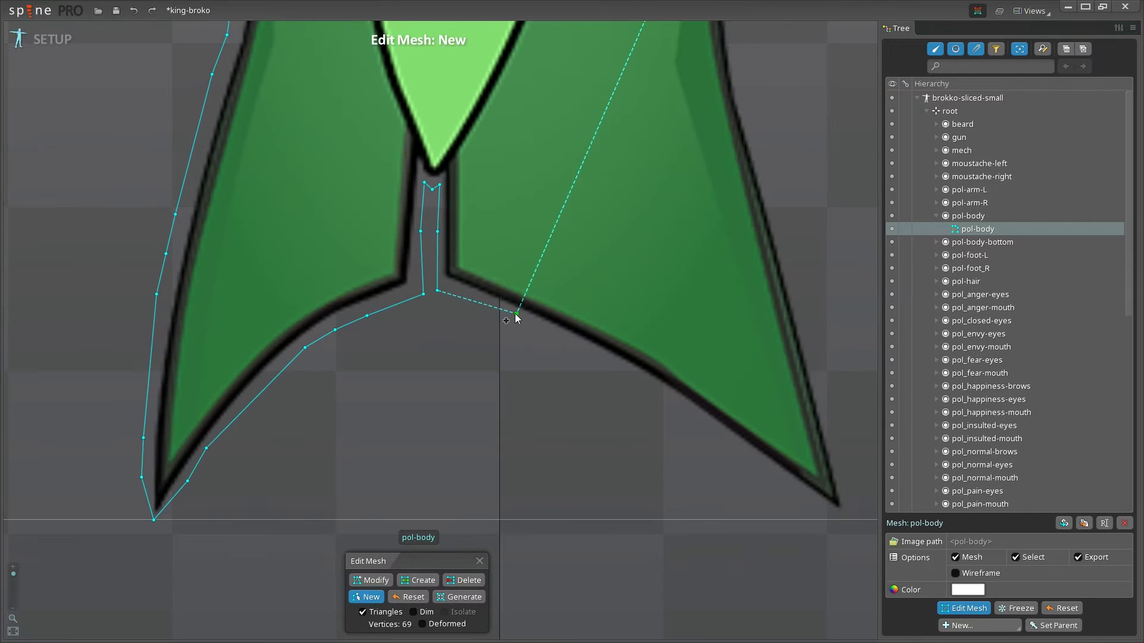
pyautogui.click(523, 321)
pyautogui.click(553, 337)
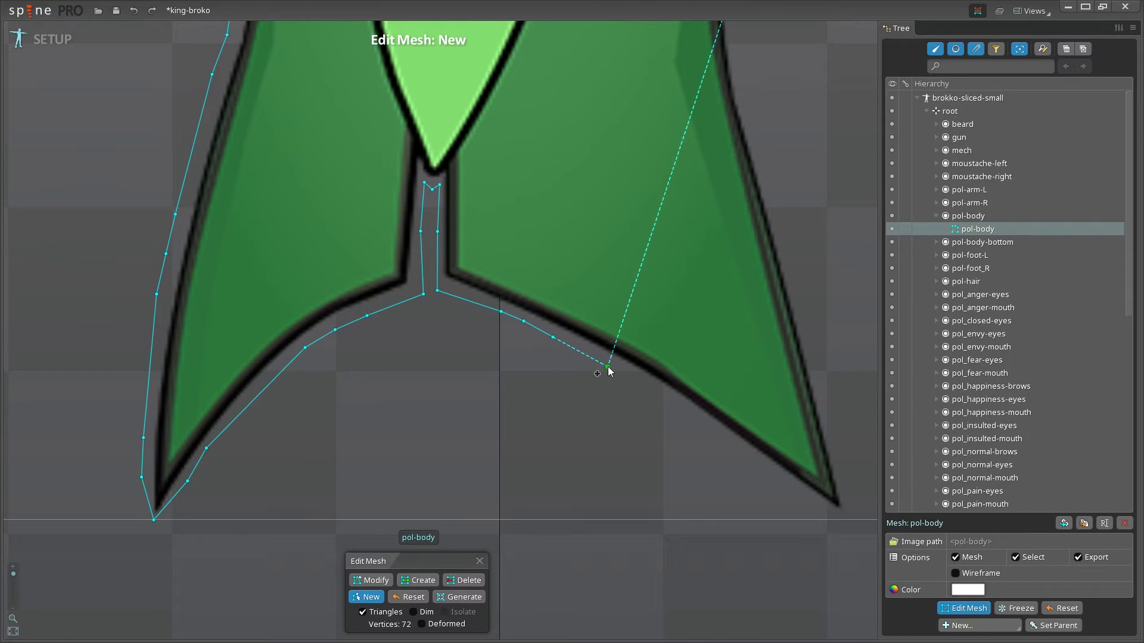
pyautogui.click(587, 357)
pyautogui.click(618, 371)
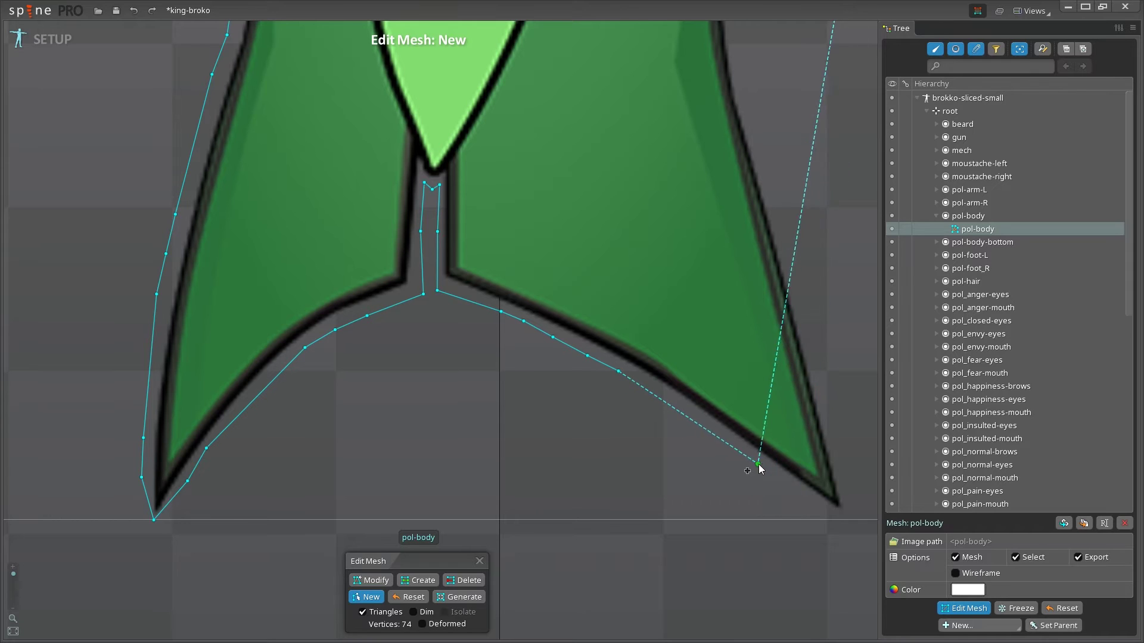
pyautogui.click(753, 459)
pyautogui.click(795, 489)
# Wrap the mesh outline around the coat's lower right tip and continue up its right edge
pyautogui.click(850, 520)
pyautogui.click(840, 465)
pyautogui.click(830, 419)
pyautogui.click(805, 309)
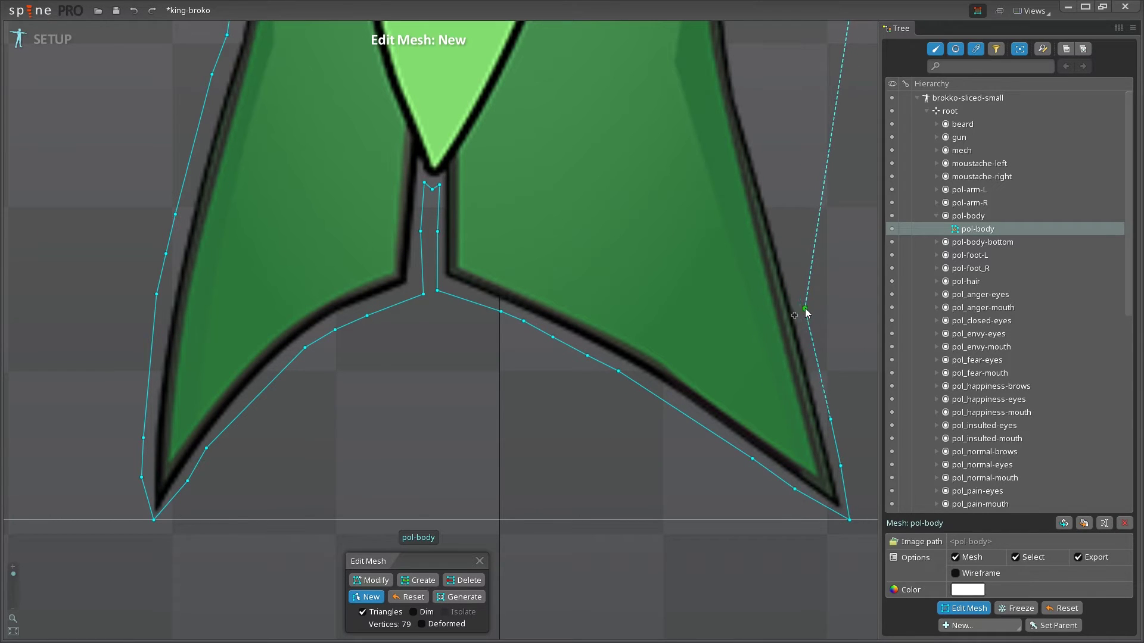
pyautogui.click(797, 274)
pyautogui.click(788, 243)
pyautogui.click(780, 217)
pyautogui.click(769, 185)
# Place closely spaced outline vertices around the bend in the coat's right edge at the waist
pyautogui.moveTo(756, 39); pyautogui.dragTo(716, 291)
pyautogui.click(700, 322)
pyautogui.click(697, 289)
pyautogui.click(693, 254)
pyautogui.click(690, 226)
pyautogui.click(691, 190)
# Trace the mesh outline up the right side of the face and close it at the starting vertex
pyautogui.scroll(-3, 692, 173)
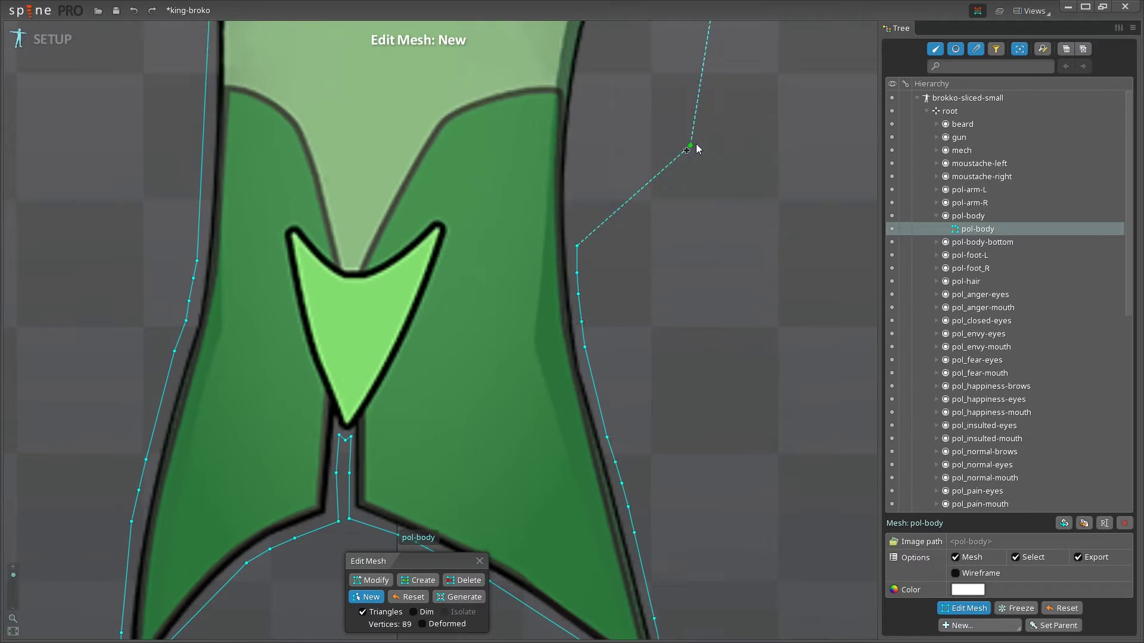
pyautogui.click(525, 121)
pyautogui.click(530, 98)
pyautogui.click(541, 73)
pyautogui.moveTo(555, 75); pyautogui.dragTo(564, 267)
pyautogui.click(566, 239)
pyautogui.click(580, 215)
pyautogui.click(659, 55)
pyautogui.click(671, 57)
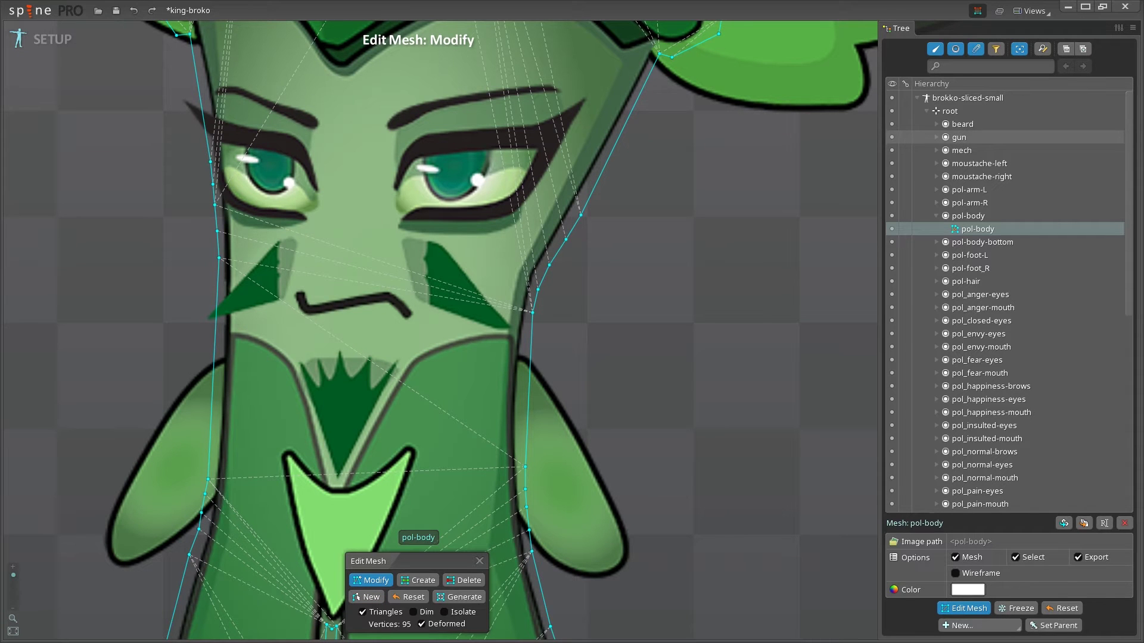
# Create an internal mesh edge from the central crown spike's tip down to a new vertex at its mid-height
pyautogui.scroll(-3, 501, 158)
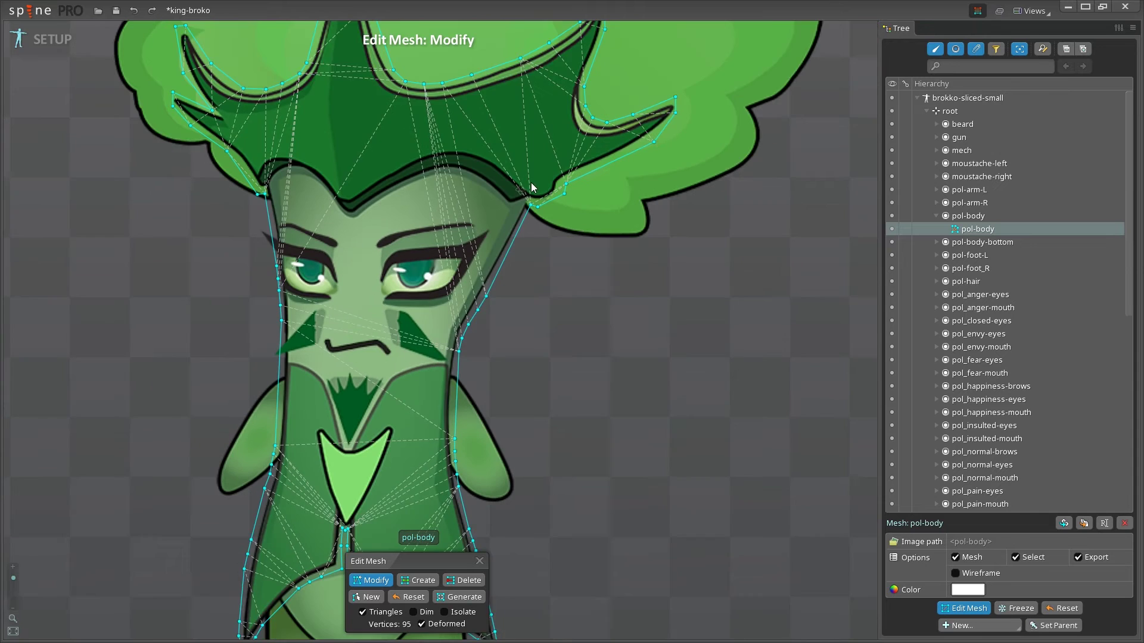
pyautogui.scroll(-2, 549, 283)
pyautogui.moveTo(564, 284); pyautogui.dragTo(652, 308)
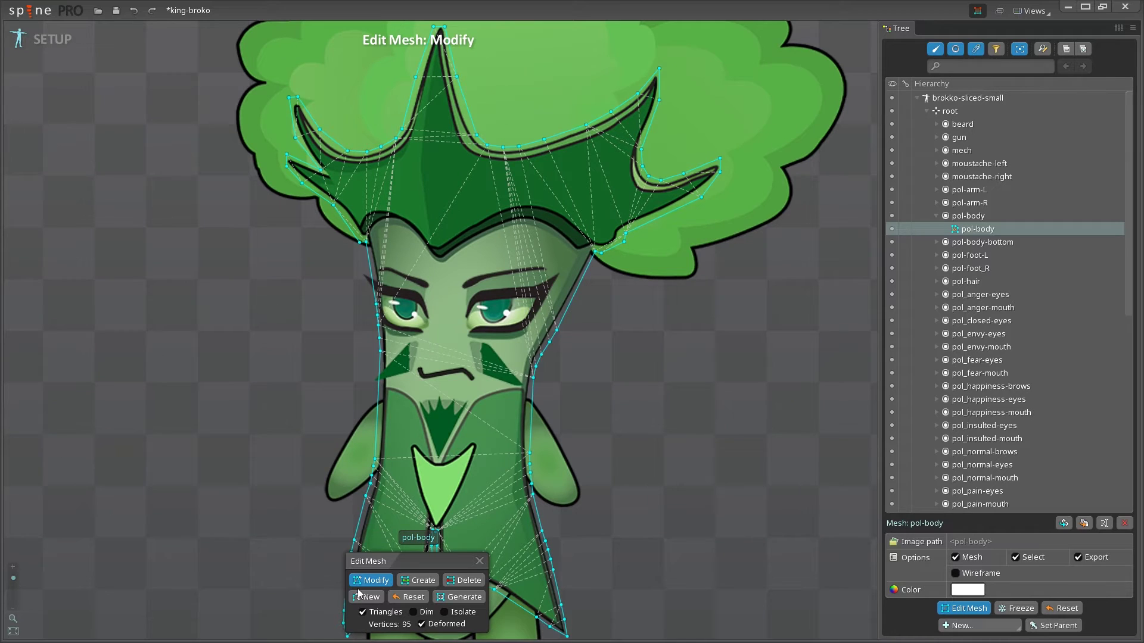
pyautogui.click(413, 580)
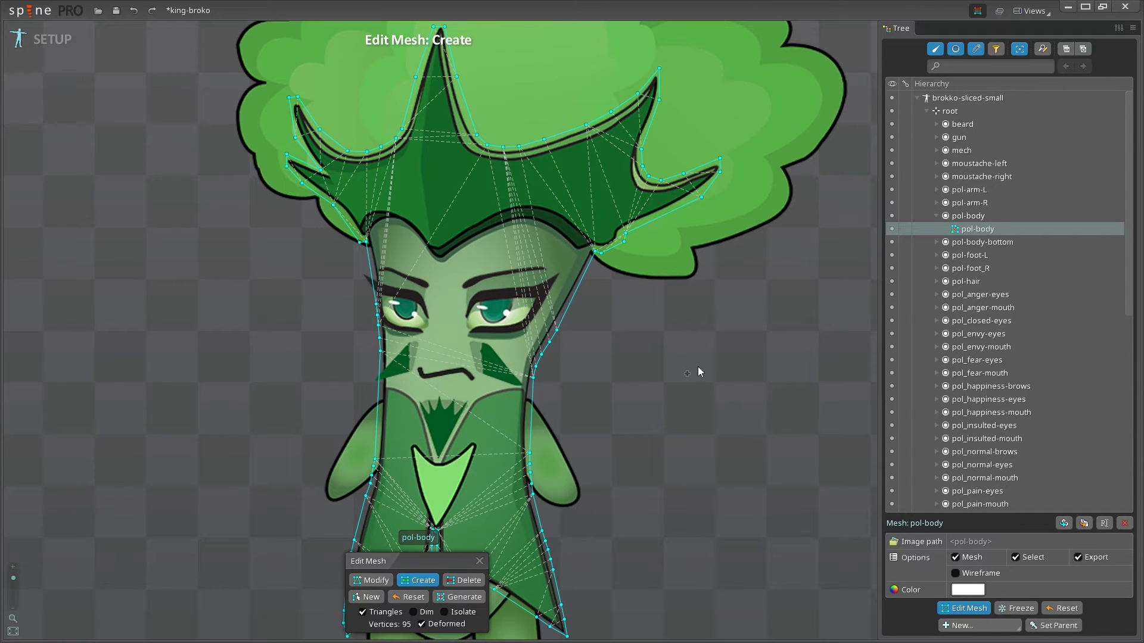
pyautogui.scroll(-2, 698, 373)
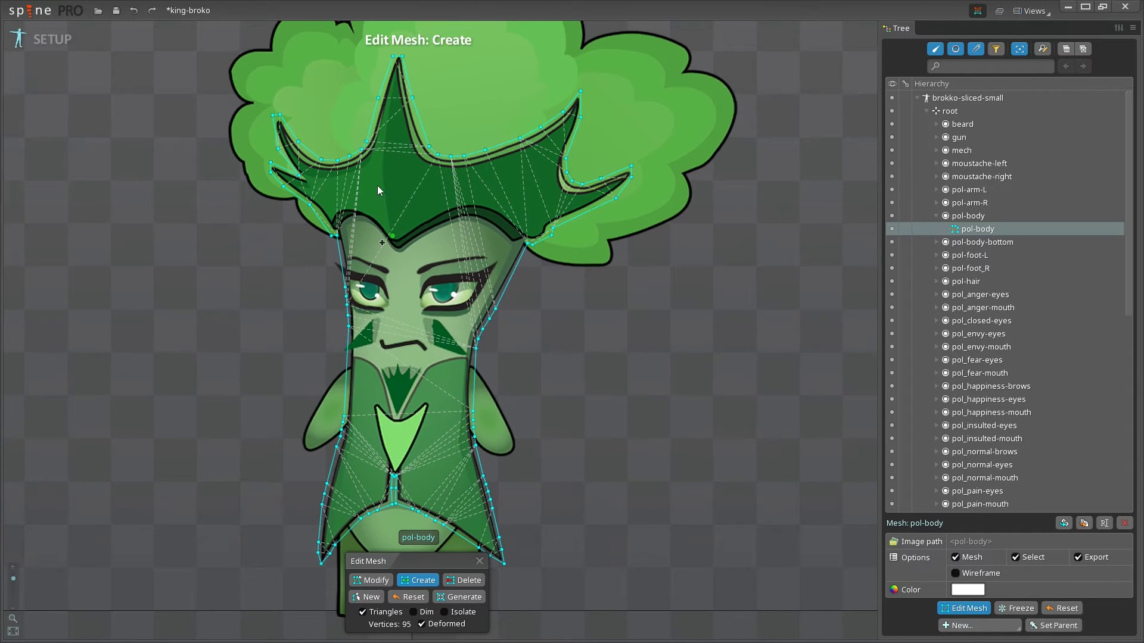
pyautogui.scroll(5, 398, 109)
pyautogui.scroll(2, 498, 169)
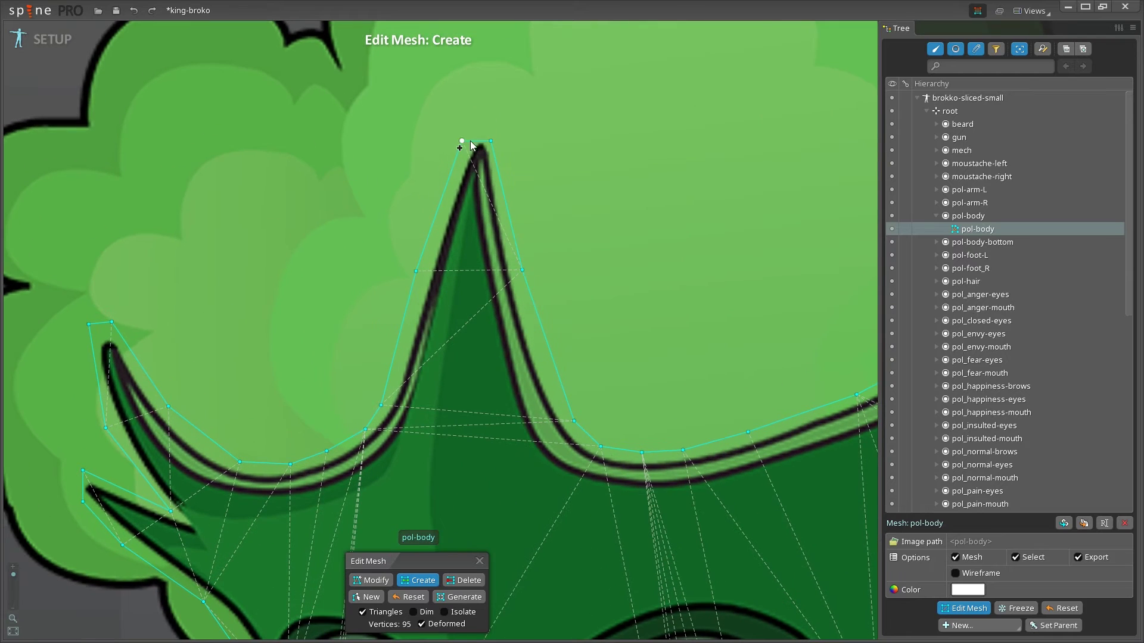
pyautogui.moveTo(475, 142); pyautogui.dragTo(476, 186)
pyautogui.moveTo(471, 232); pyautogui.dragTo(469, 273)
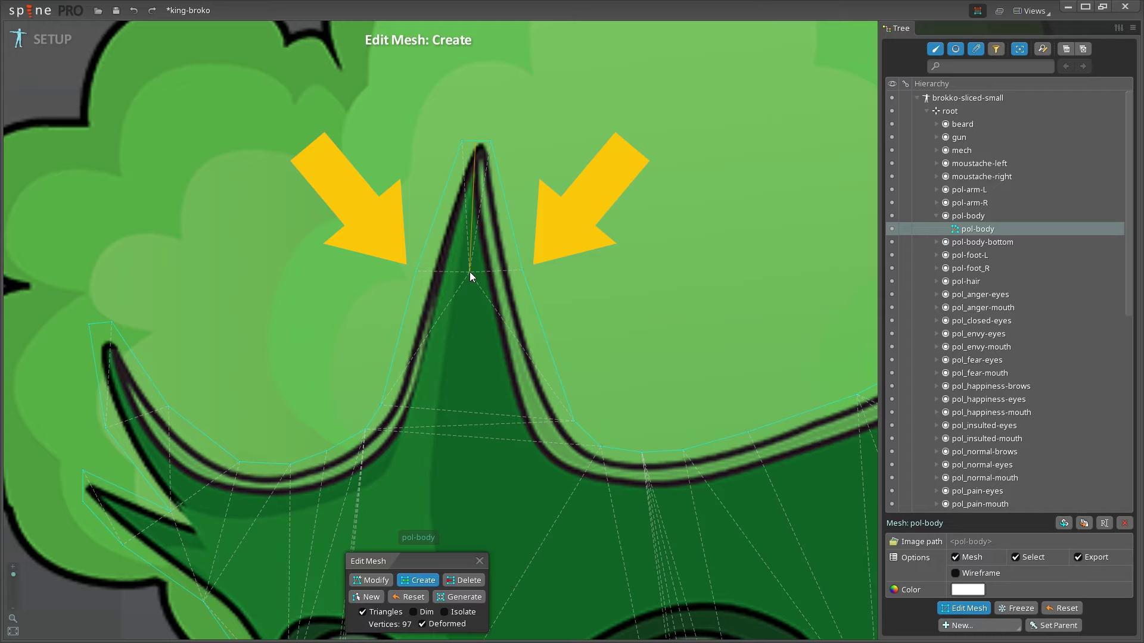
# Extend the central spike's internal edge down to the spike's base, adding two closely spaced vertices
pyautogui.moveTo(469, 272); pyautogui.dragTo(467, 418)
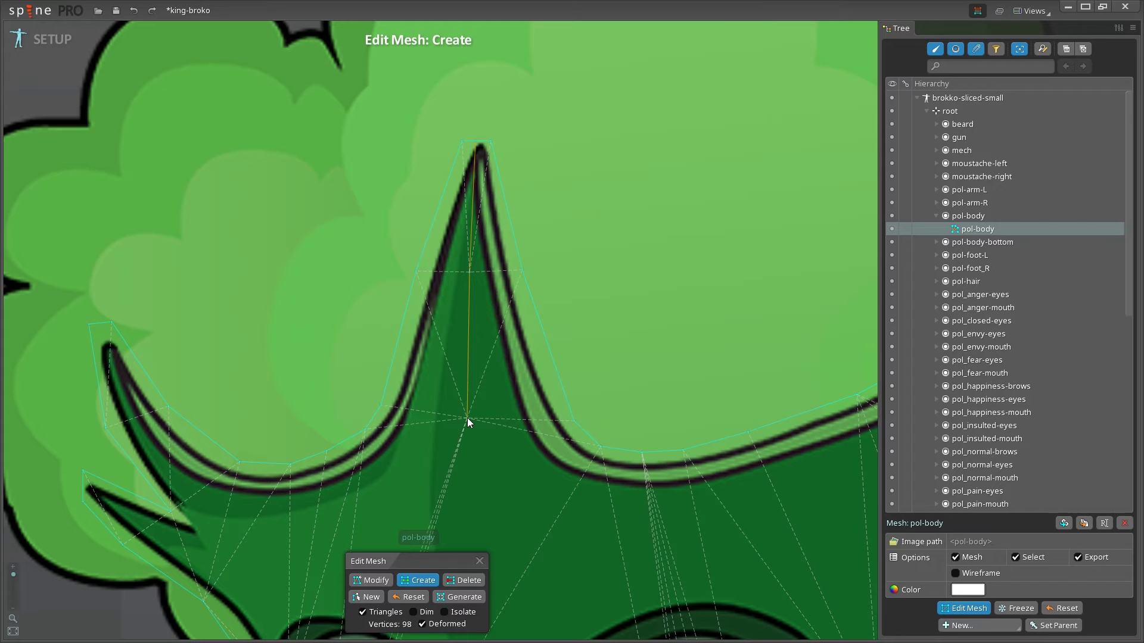
pyautogui.click(467, 417)
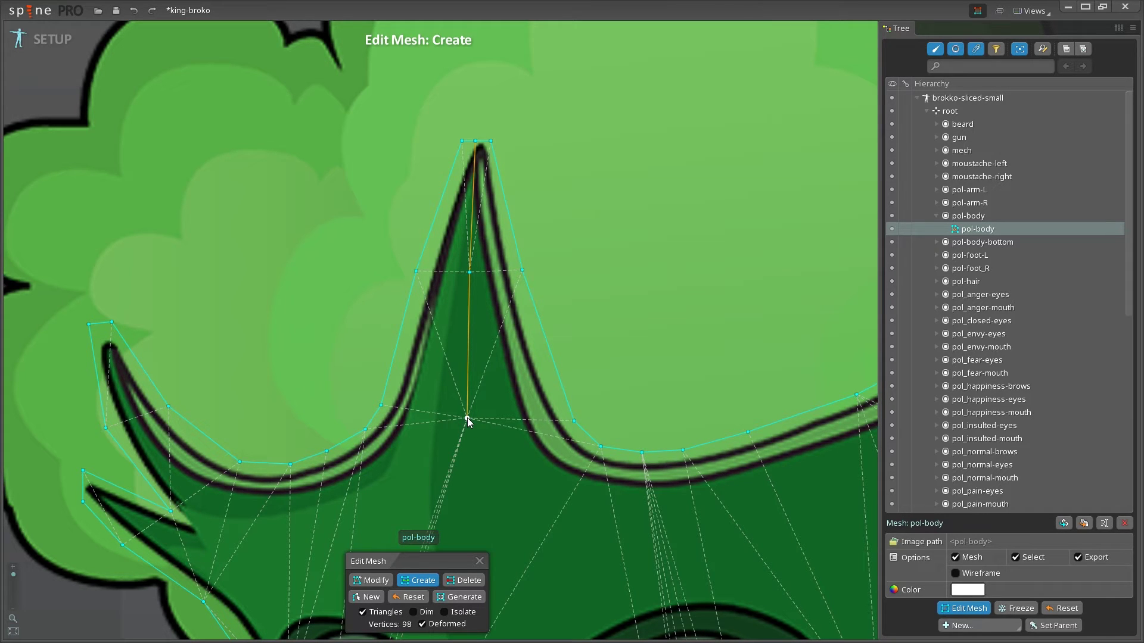
pyautogui.moveTo(467, 417); pyautogui.dragTo(467, 448)
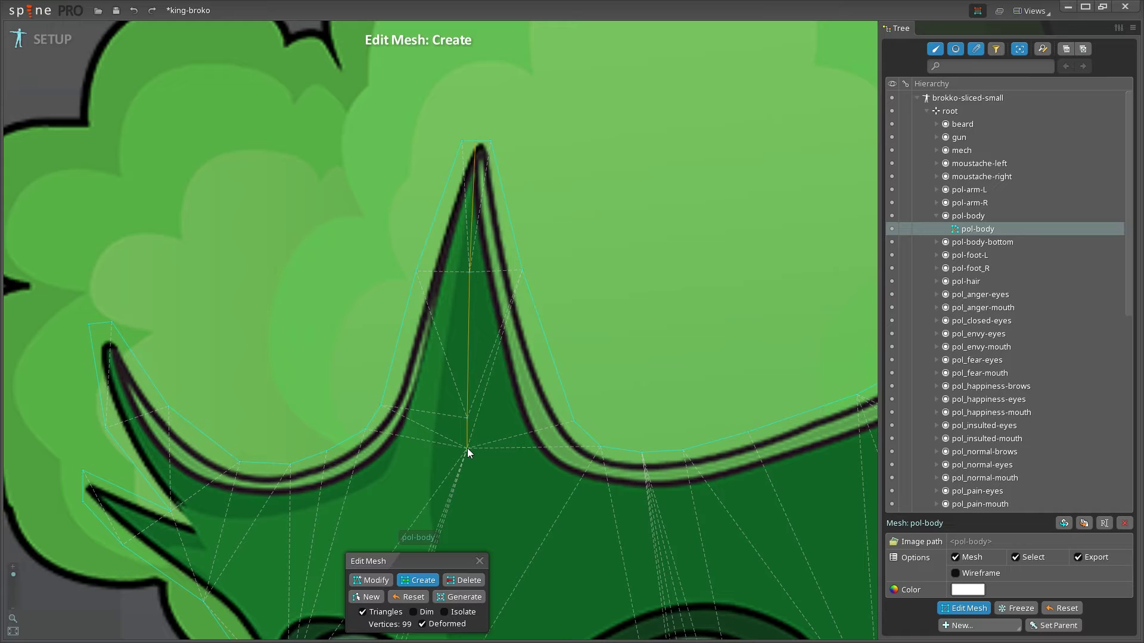
# Move the central spike's internal vertices onto its centre line and adjust the left outline vertex at mid-height
pyautogui.click(371, 580)
pyautogui.moveTo(467, 417); pyautogui.dragTo(451, 415)
pyautogui.moveTo(463, 446); pyautogui.dragTo(448, 439)
pyautogui.moveTo(469, 273); pyautogui.dragTo(421, 266)
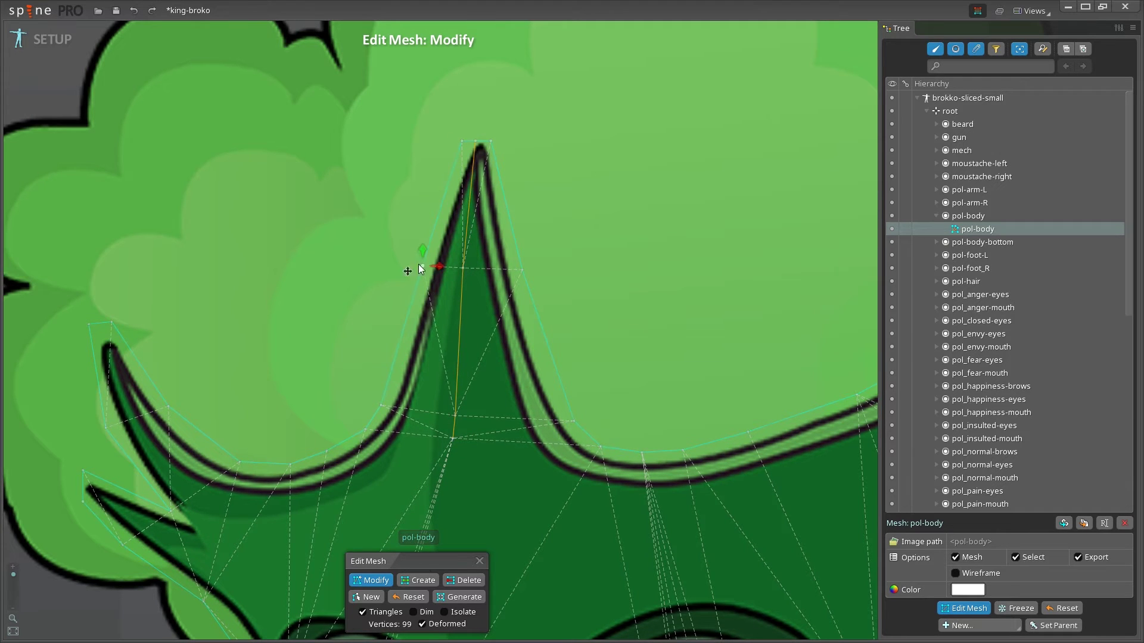
# Create internal cross edges between the central spike's two sides, one at mid-height and two at its base
pyautogui.click(412, 579)
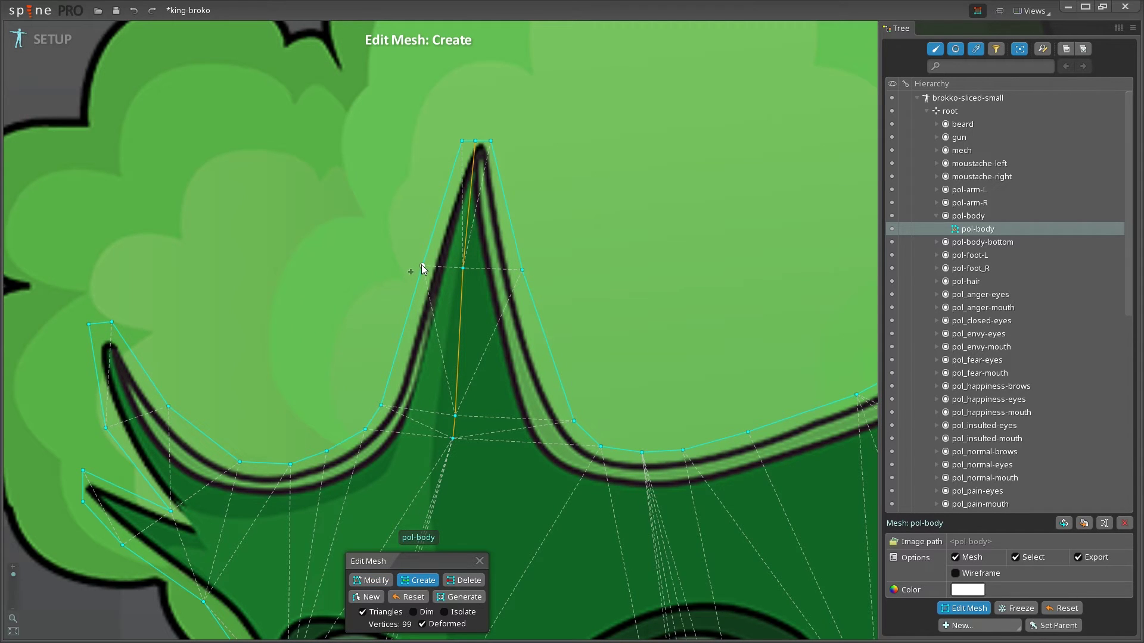
pyautogui.moveTo(421, 266); pyautogui.dragTo(505, 268)
pyautogui.hotkey('ctrl', 'z')
pyautogui.moveTo(386, 404); pyautogui.dragTo(573, 418)
pyautogui.moveTo(365, 431); pyautogui.dragTo(602, 444)
# Create an internal edge from the upper right spike's tip into the crown and position a new vertex just below the tip
pyautogui.scroll(-2, 517, 360)
pyautogui.scroll(-3, 512, 360)
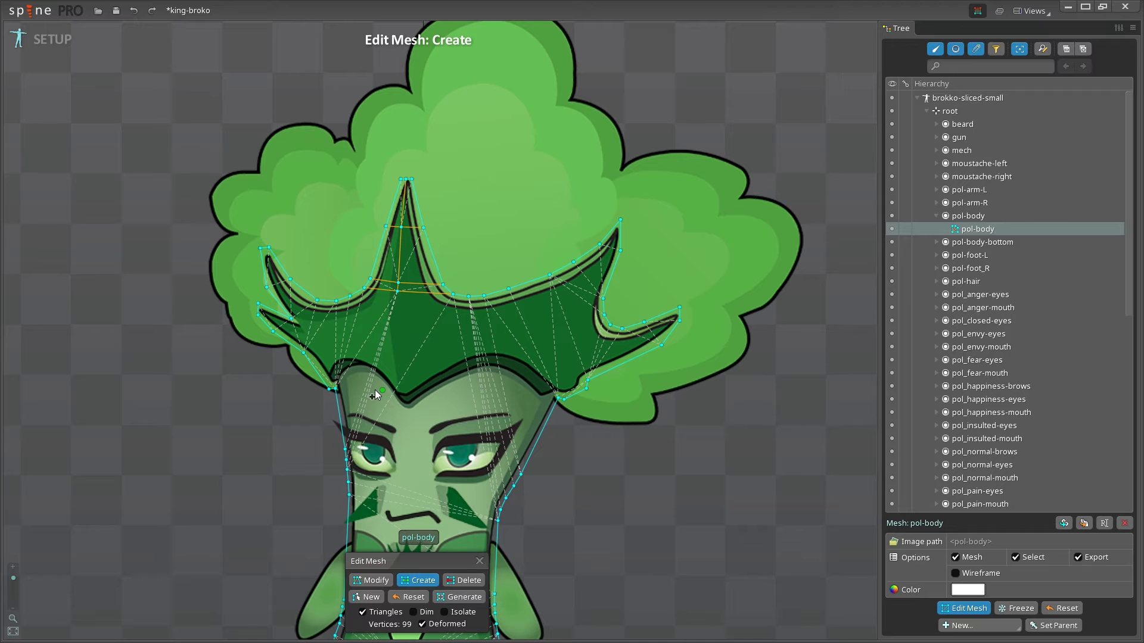
pyautogui.scroll(5, 628, 281)
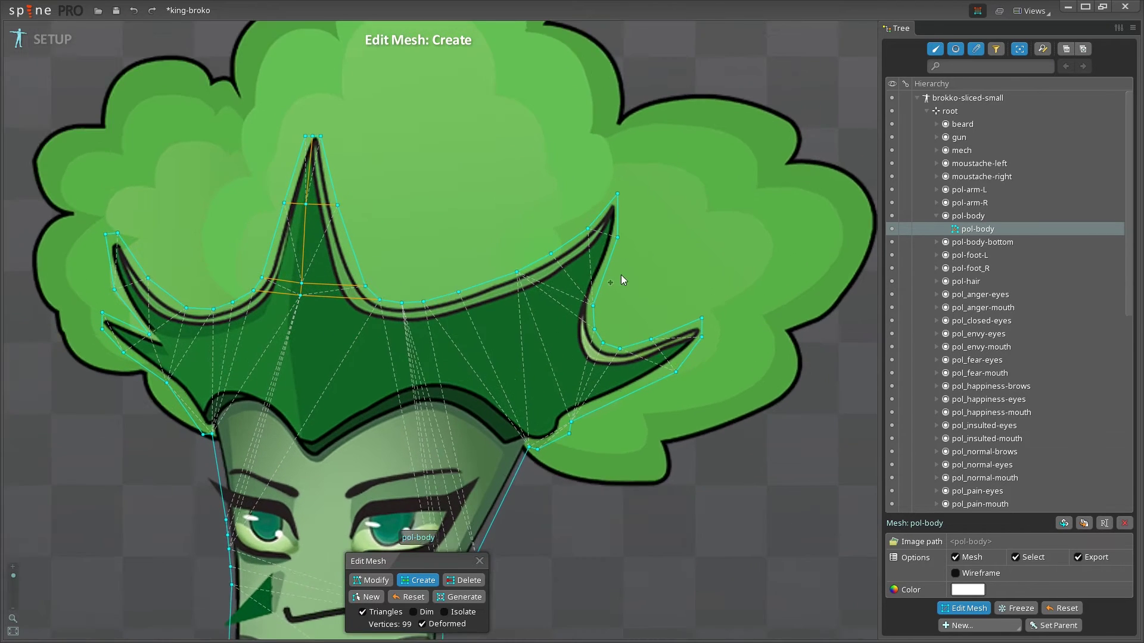
pyautogui.scroll(2, 610, 257)
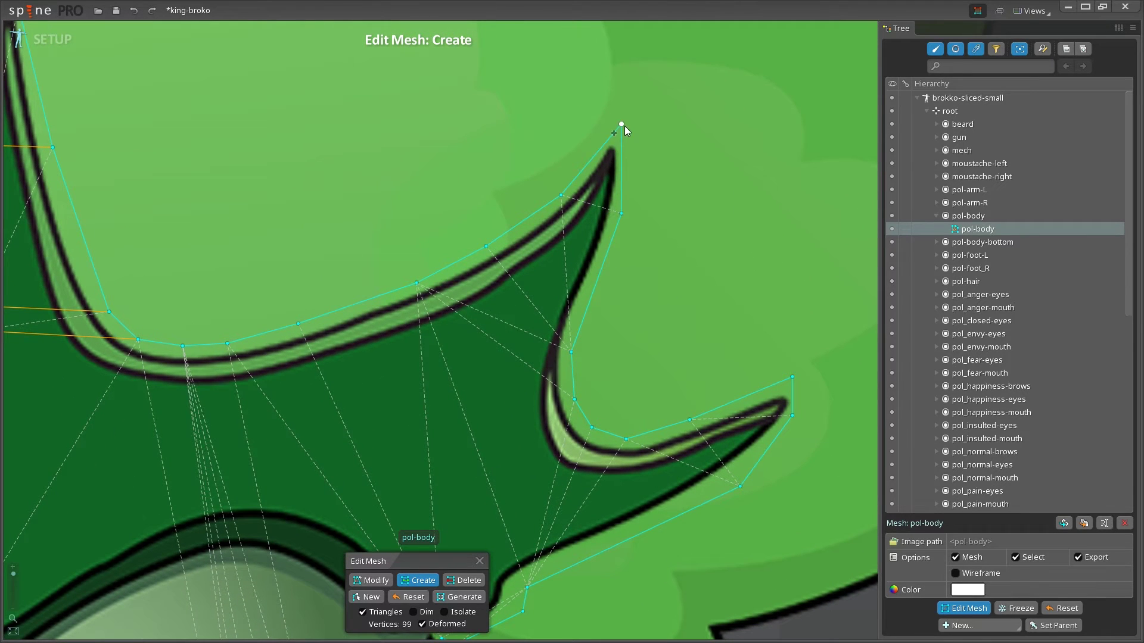
pyautogui.moveTo(624, 126); pyautogui.dragTo(462, 396)
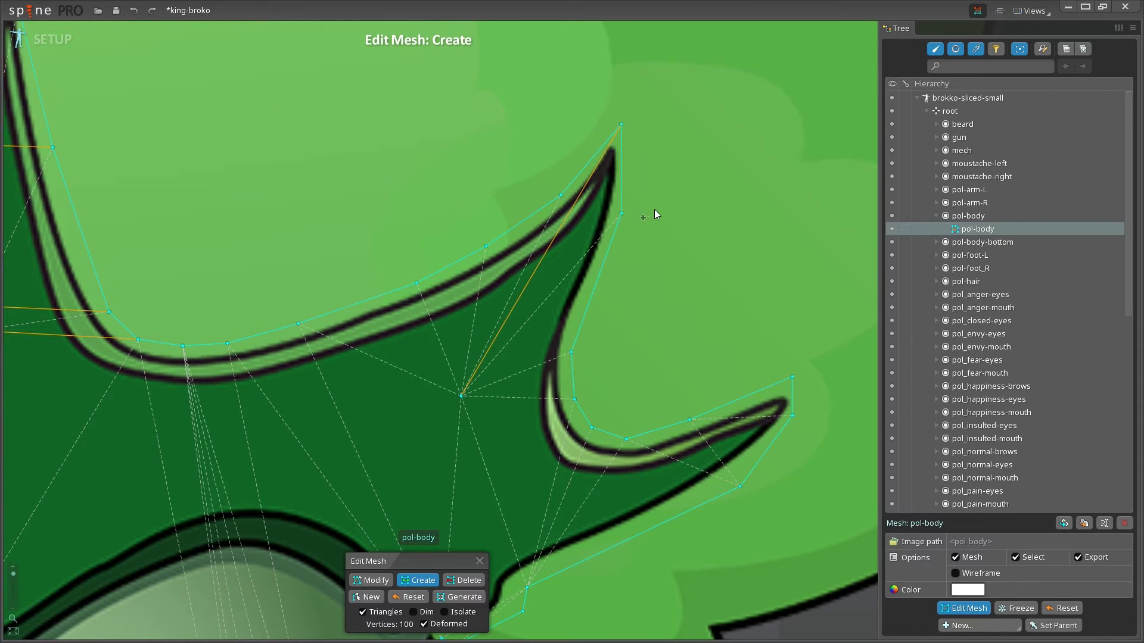
pyautogui.click(577, 198)
pyautogui.click(368, 582)
pyautogui.moveTo(578, 198); pyautogui.dragTo(598, 208)
# Add cross edges over the upper right spike from mid-length to its base and adjust the centre edge's inner end vertex
pyautogui.click(418, 580)
pyautogui.click(596, 285)
pyautogui.click(549, 268)
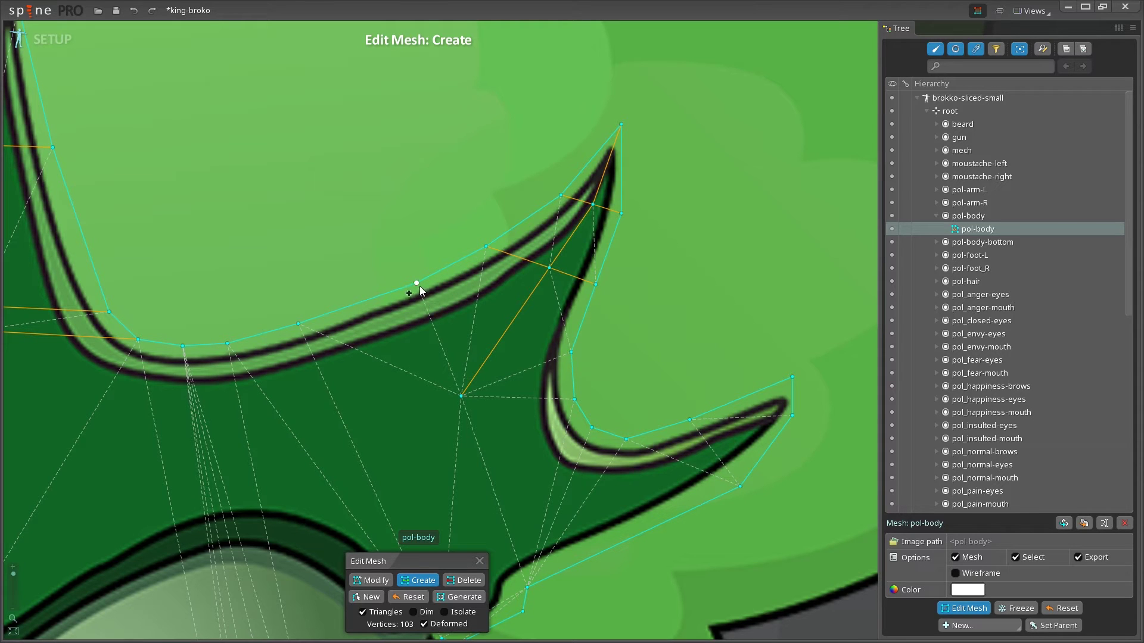
pyautogui.moveTo(417, 287); pyautogui.dragTo(511, 324)
pyautogui.moveTo(510, 323); pyautogui.dragTo(572, 353)
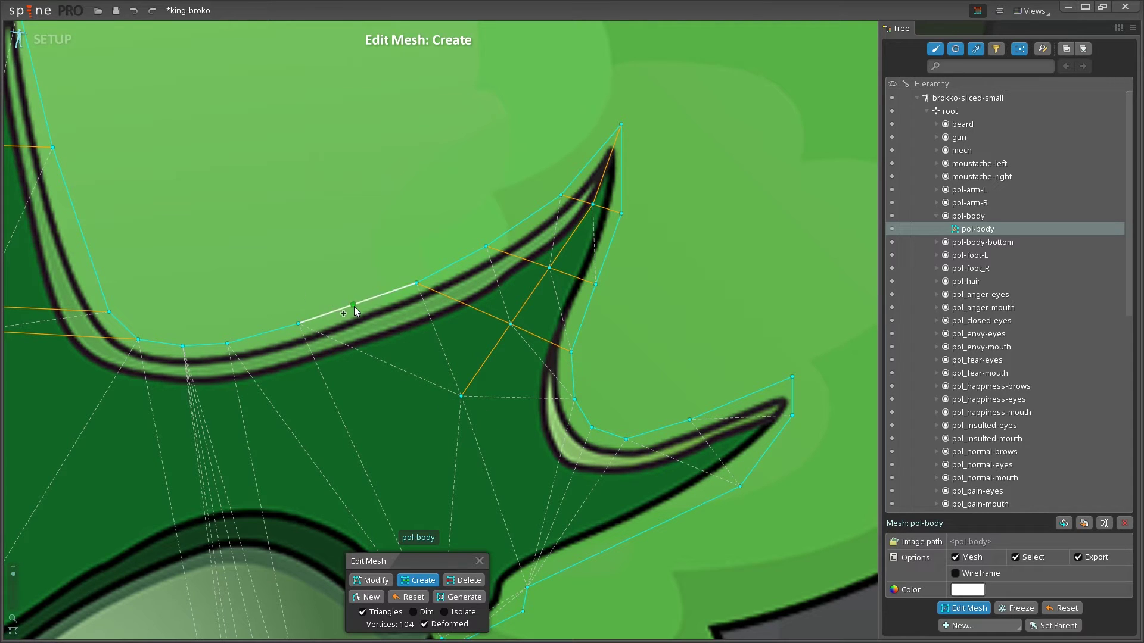
pyautogui.moveTo(354, 306); pyautogui.dragTo(574, 399)
pyautogui.moveTo(298, 324); pyautogui.dragTo(591, 427)
pyautogui.click(371, 580)
pyautogui.moveTo(461, 396); pyautogui.dragTo(467, 385)
# Create a centre edge and a first cross edge in the lower right spike, and fit the vertices around its tip
pyautogui.press('c')
pyautogui.moveTo(792, 397); pyautogui.dragTo(546, 520)
pyautogui.press('m')
pyautogui.moveTo(792, 376); pyautogui.dragTo(756, 392)
pyautogui.press('c')
pyautogui.moveTo(690, 420); pyautogui.dragTo(740, 486)
pyautogui.press('m')
pyautogui.moveTo(705, 443); pyautogui.dragTo(716, 454)
pyautogui.moveTo(770, 408); pyautogui.dragTo(776, 416)
# Add two cross edges near the lower right spike's base and delete the centre edge's innermost vertex
pyautogui.click(418, 580)
pyautogui.moveTo(626, 439); pyautogui.dragTo(672, 519)
pyautogui.moveTo(592, 427); pyautogui.dragTo(624, 541)
pyautogui.click(464, 580)
pyautogui.click(547, 520)
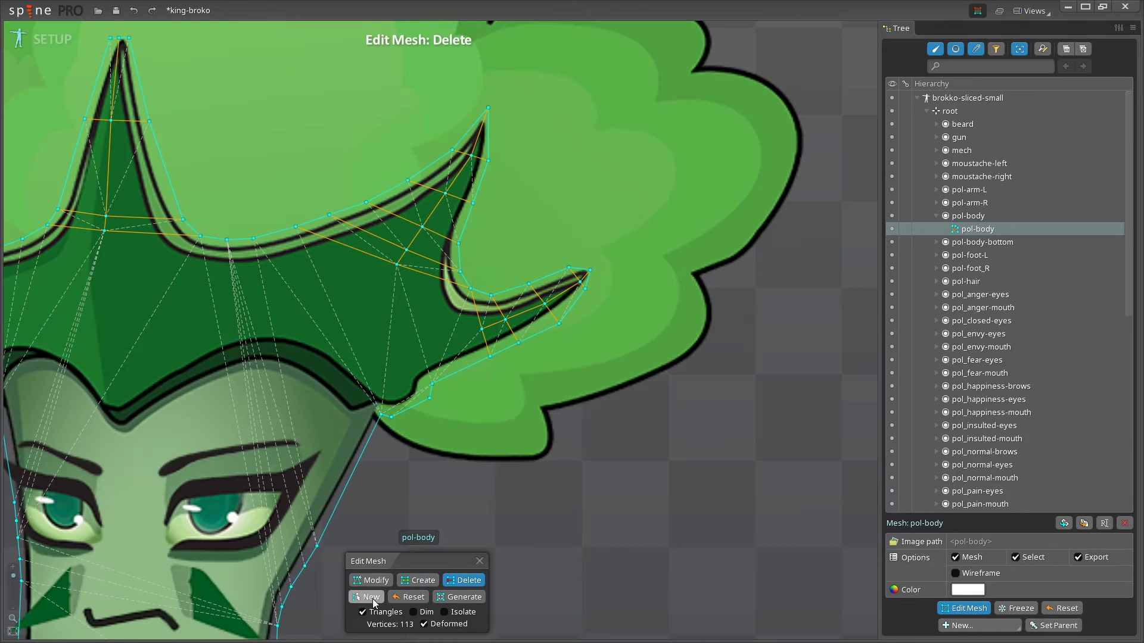
# Add another cross edge over the central spike between its mid-height and base
pyautogui.press('m')
pyautogui.press('c')
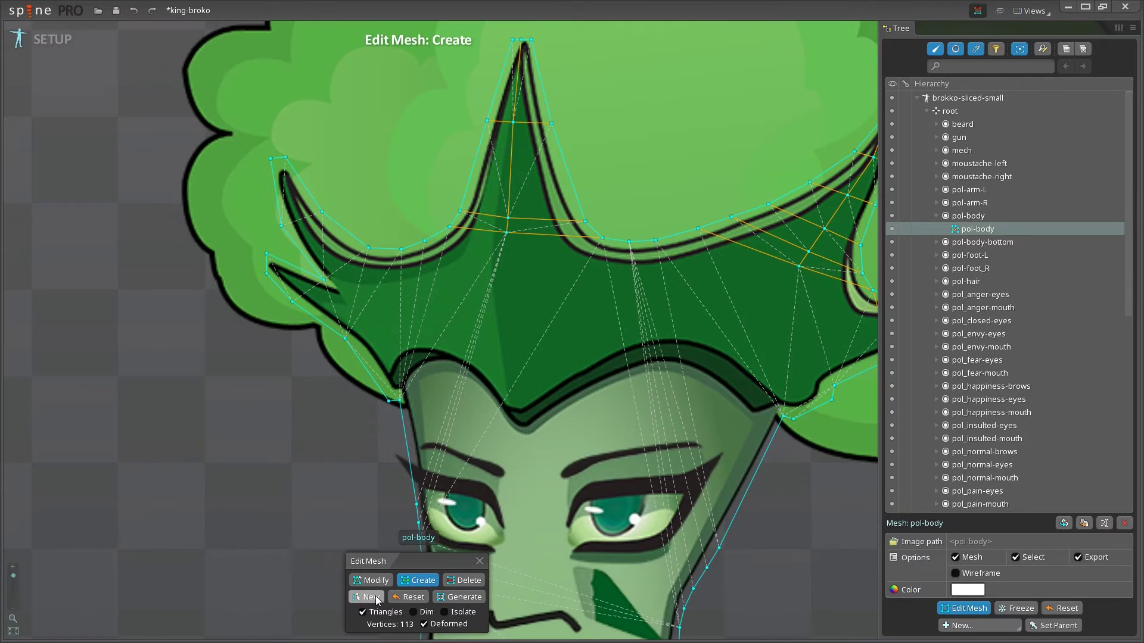
pyautogui.scroll(5, 499, 170)
pyautogui.moveTo(499, 171); pyautogui.dragTo(584, 173)
pyautogui.scroll(-2, 233, 253)
pyautogui.scroll(1, 184, 262)
# Create an internal edge from the upper left spike's tip to its base and add a cross edge just below the tip
pyautogui.moveTo(162, 165); pyautogui.dragTo(257, 316)
pyautogui.press('m')
pyautogui.scroll(2, 161, 166)
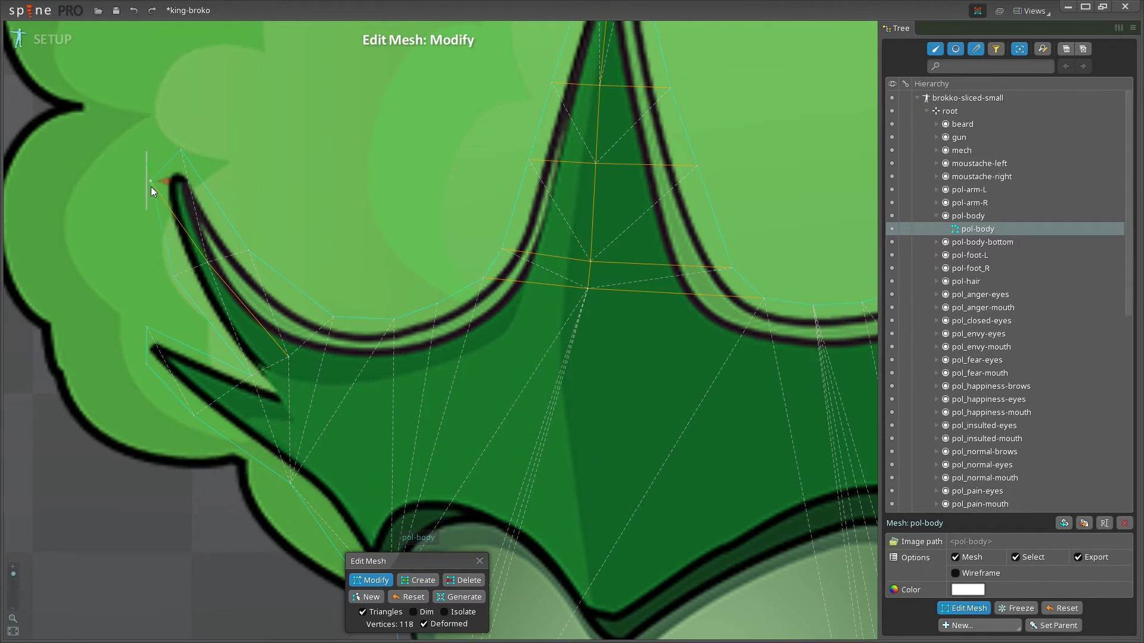
pyautogui.click(198, 176)
pyautogui.press('c')
pyautogui.moveTo(200, 178); pyautogui.dragTo(165, 162)
pyautogui.click(166, 191)
# Reposition the upper left spike's outline and internal vertices so they follow its curve
pyautogui.press('m')
pyautogui.moveTo(288, 357); pyautogui.dragTo(277, 352)
pyautogui.moveTo(173, 275); pyautogui.dragTo(175, 277)
pyautogui.moveTo(248, 250); pyautogui.dragTo(246, 244)
pyautogui.moveTo(156, 195); pyautogui.dragTo(161, 213)
pyautogui.moveTo(198, 175)
pyautogui.mouseDown()
pyautogui.moveTo(207, 194)
pyautogui.moveTo(184, 204)
pyautogui.moveTo(208, 193)
pyautogui.mouseUp()
# Add three cross edges over the upper left spike between its middle and base
pyautogui.click(418, 580)
pyautogui.moveTo(175, 277); pyautogui.dragTo(245, 244)
pyautogui.moveTo(214, 323); pyautogui.dragTo(284, 277)
pyautogui.moveTo(251, 375); pyautogui.dragTo(309, 327)
pyautogui.press('m')
pyautogui.scroll(-3, 282, 355)
pyautogui.scroll(2, 463, 327)
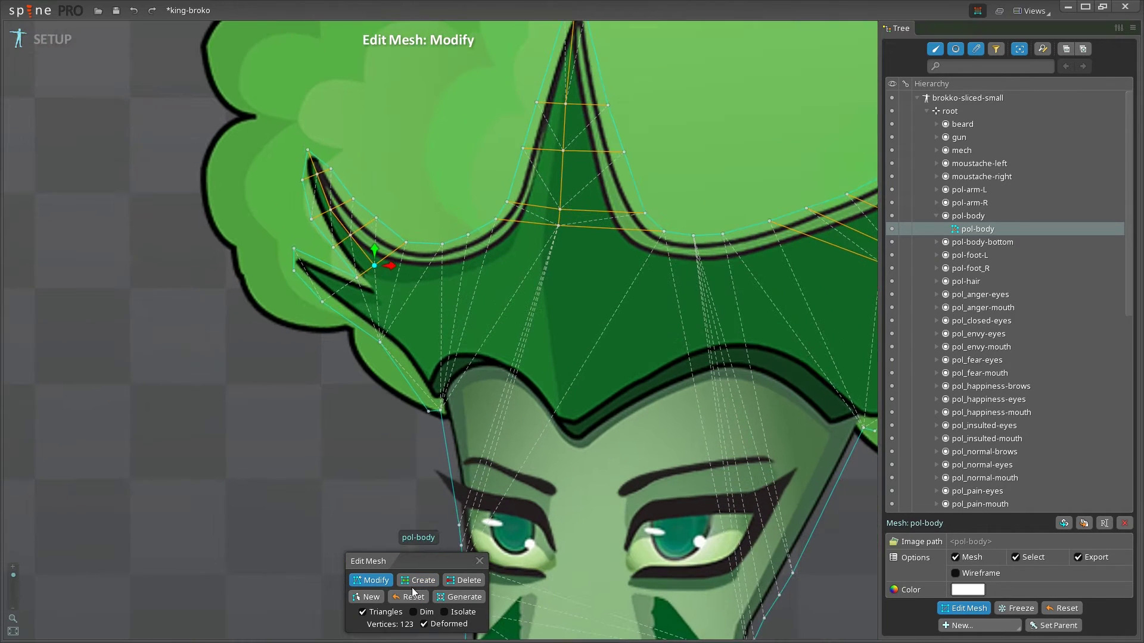
# Create a centre edge inside the lower left spike and reposition the vertices around its tip
pyautogui.press('c')
pyautogui.hotkey('ctrl', 'z')
pyautogui.moveTo(296, 259); pyautogui.dragTo(367, 308)
pyautogui.scroll(3, 311, 247)
pyautogui.press('m')
pyautogui.moveTo(269, 256); pyautogui.dragTo(289, 263)
pyautogui.moveTo(271, 323); pyautogui.dragTo(294, 344)
pyautogui.moveTo(292, 265); pyautogui.dragTo(308, 264)
# Add cross edges along the lower left spike down to its base and leave mesh editing
pyautogui.click(420, 581)
pyautogui.moveTo(283, 335); pyautogui.dragTo(298, 264)
pyautogui.moveTo(320, 371); pyautogui.dragTo(353, 292)
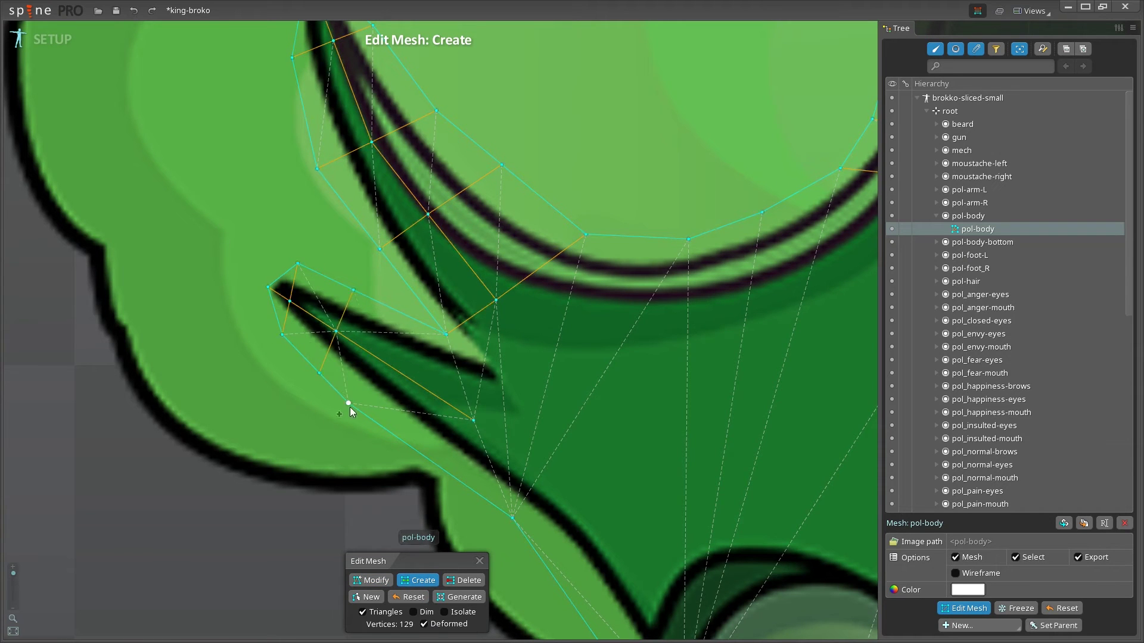
pyautogui.moveTo(348, 403); pyautogui.dragTo(391, 310)
pyautogui.moveTo(447, 334); pyautogui.dragTo(428, 388)
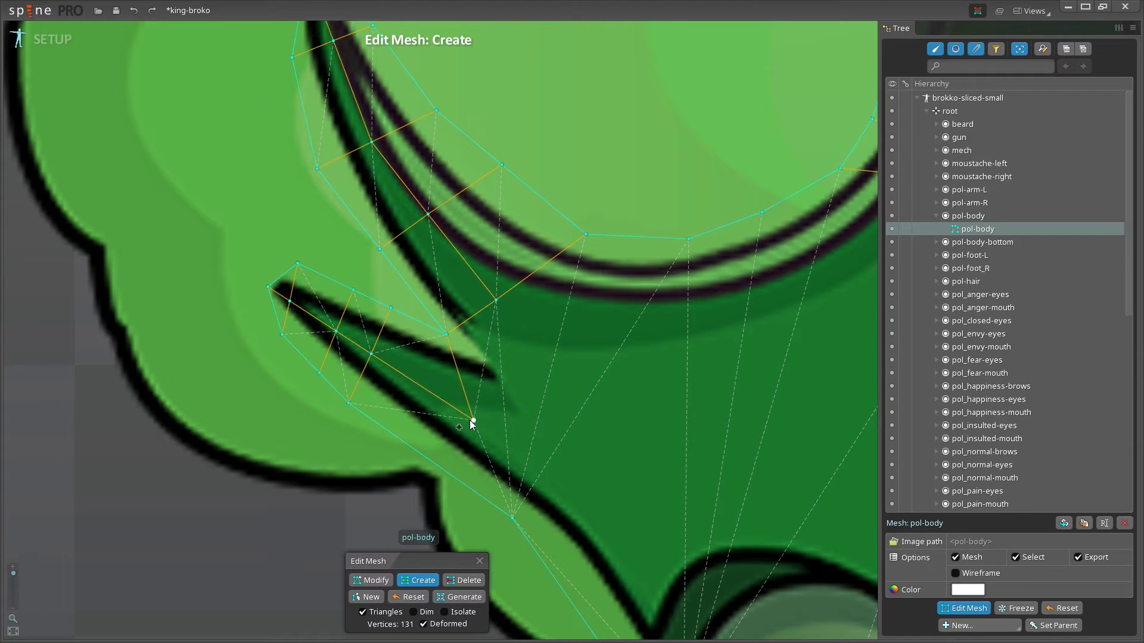
pyautogui.click(427, 326)
pyautogui.click(401, 441)
pyautogui.click(478, 561)
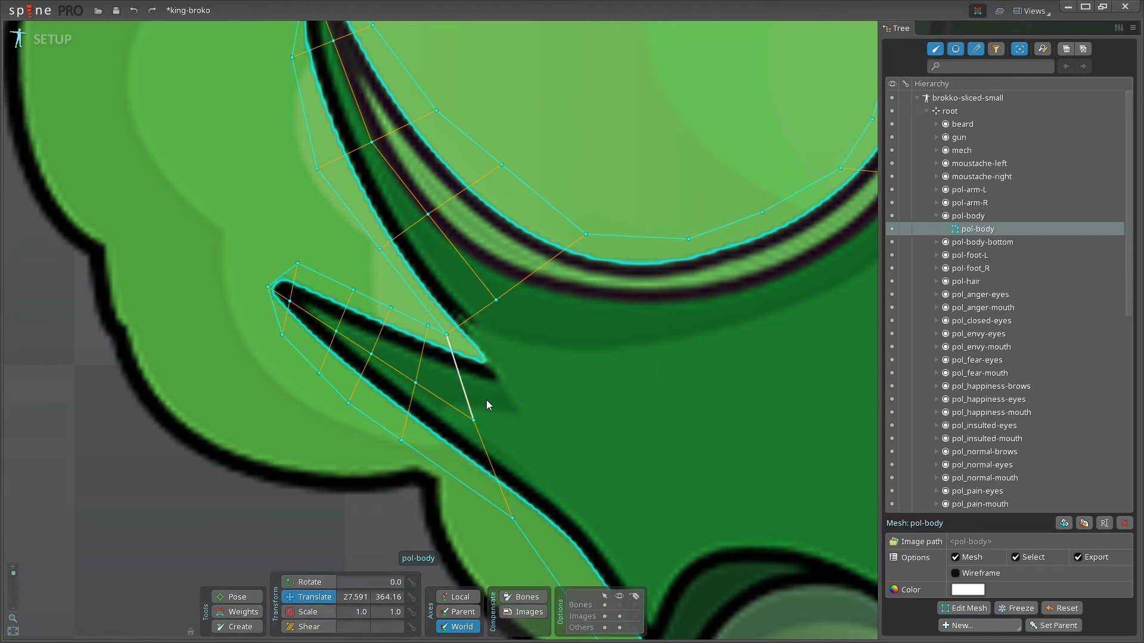
# Resume editing the pol-body mesh and add a row of internal vertices across the crown band
pyautogui.scroll(-8, 485, 370)
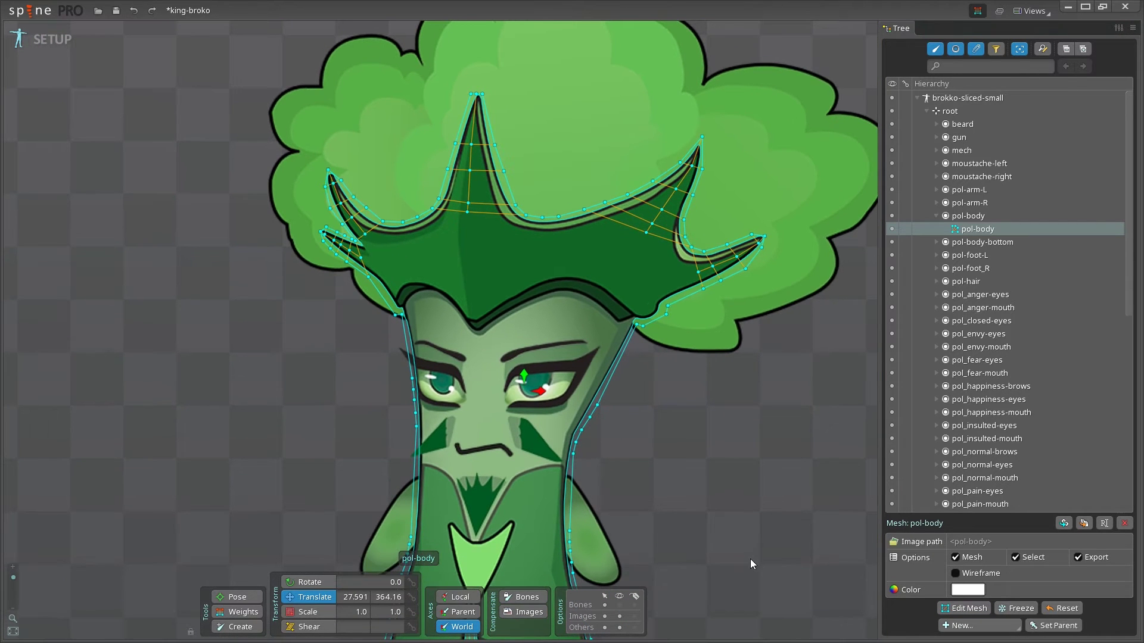
pyautogui.scroll(-3, 698, 395)
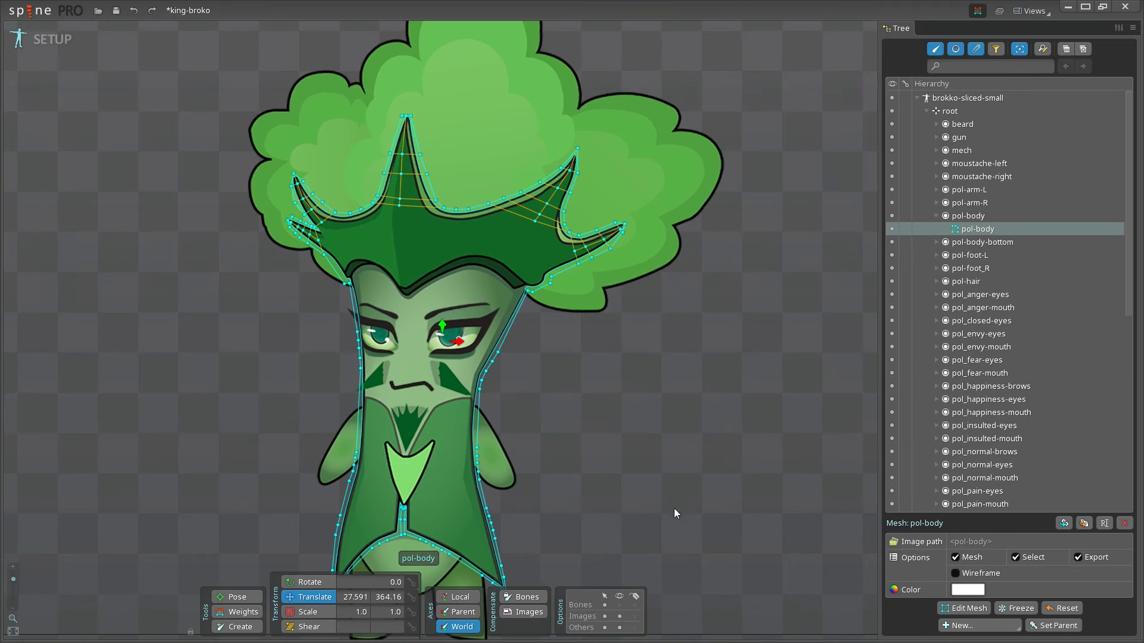
pyautogui.moveTo(592, 511); pyautogui.dragTo(612, 354)
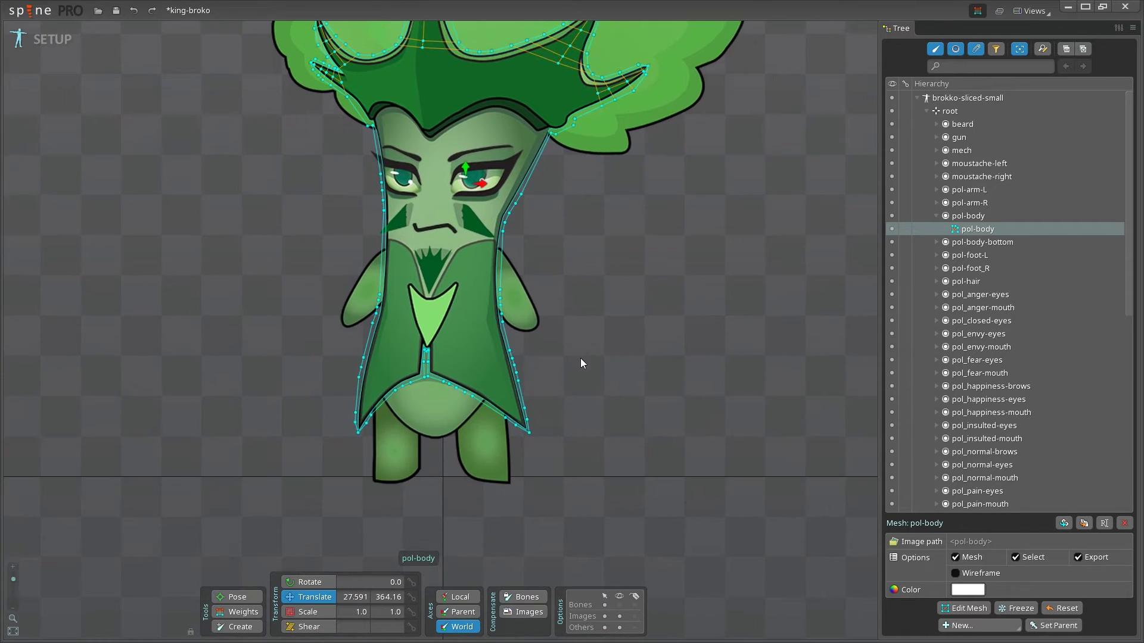
pyautogui.moveTo(655, 210); pyautogui.dragTo(674, 332)
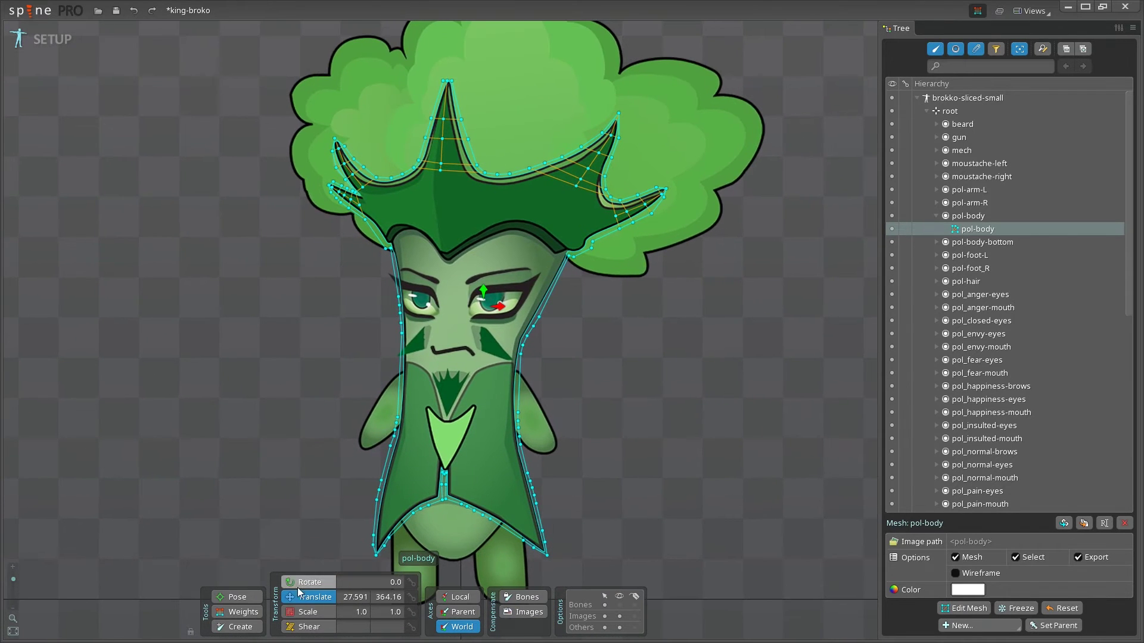
pyautogui.click(958, 606)
pyautogui.scroll(2, 441, 194)
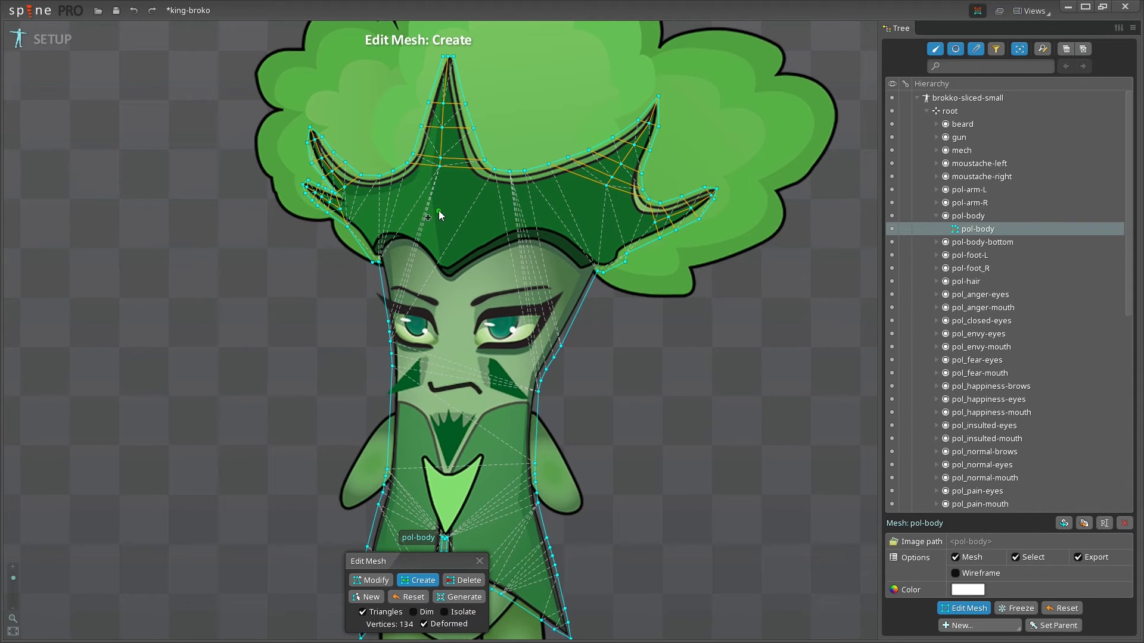
pyautogui.click(440, 219)
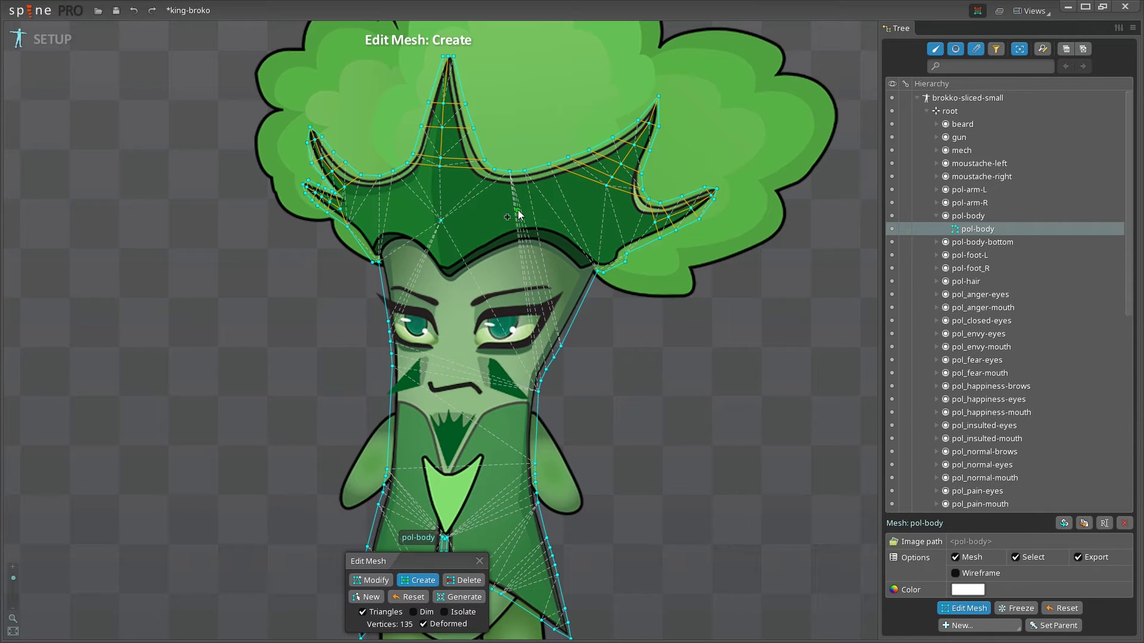
pyautogui.click(518, 210)
pyautogui.click(589, 216)
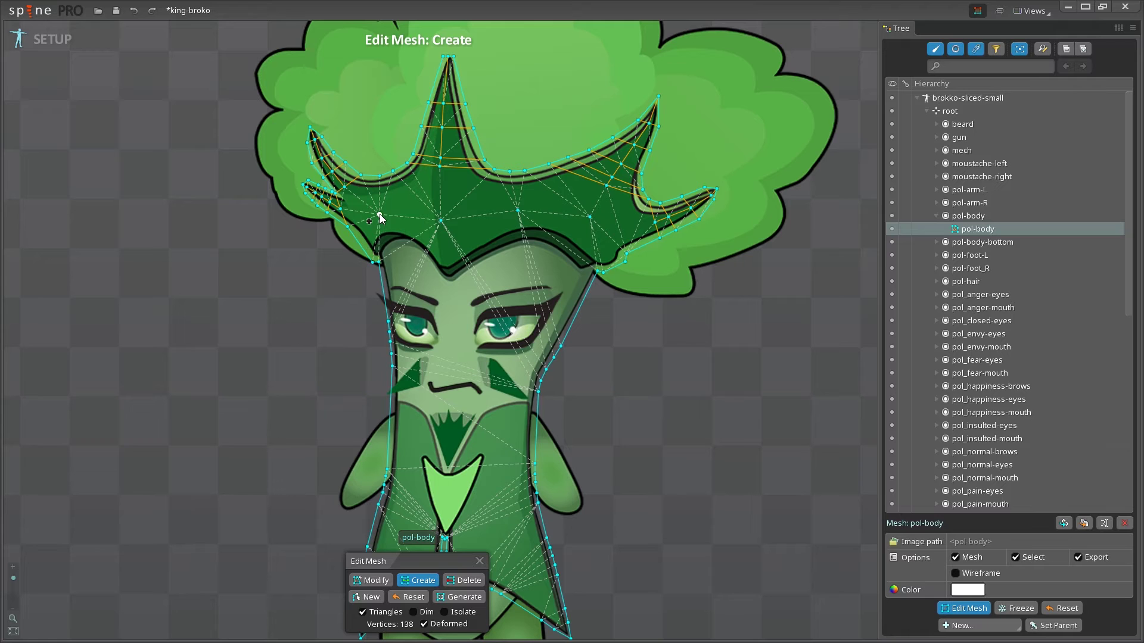
# Add pairs of internal vertices on the forehead, cheeks and upper coat, plus one vertex on the pale collar
pyautogui.click(409, 275)
pyautogui.click(531, 270)
pyautogui.moveTo(632, 545); pyautogui.dragTo(681, 424)
pyautogui.click(467, 238)
pyautogui.click(562, 248)
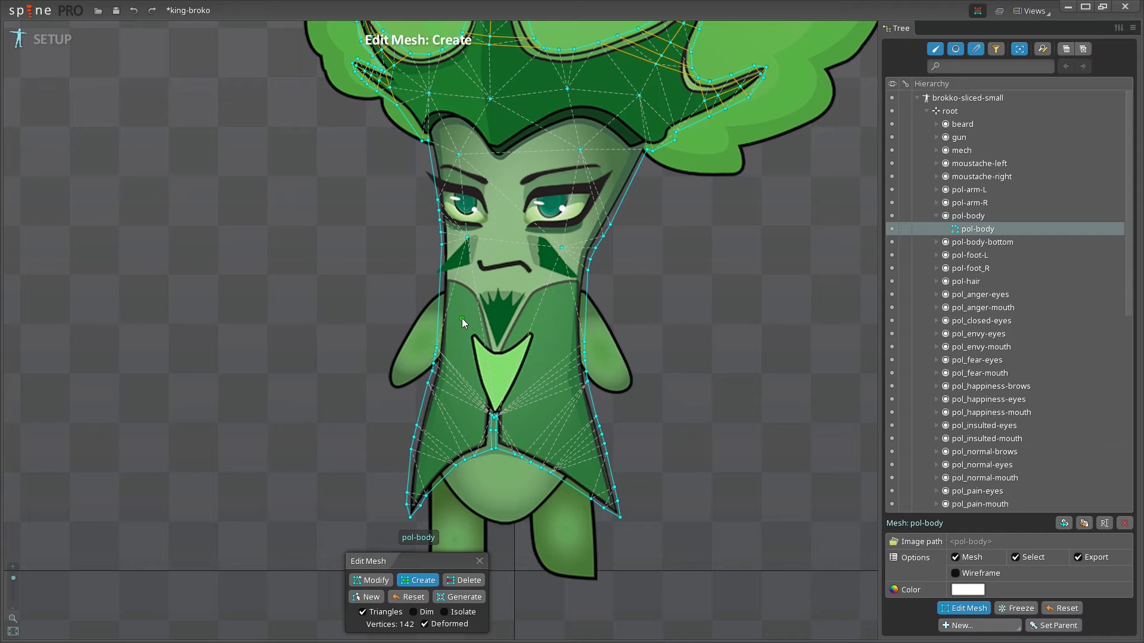
pyautogui.click(462, 319)
pyautogui.click(555, 321)
pyautogui.click(498, 373)
# Create a vertical centre edge from the central spike's base to the coat's slit and connect the neighbouring crown vertices across it
pyautogui.scroll(2, 523, 180)
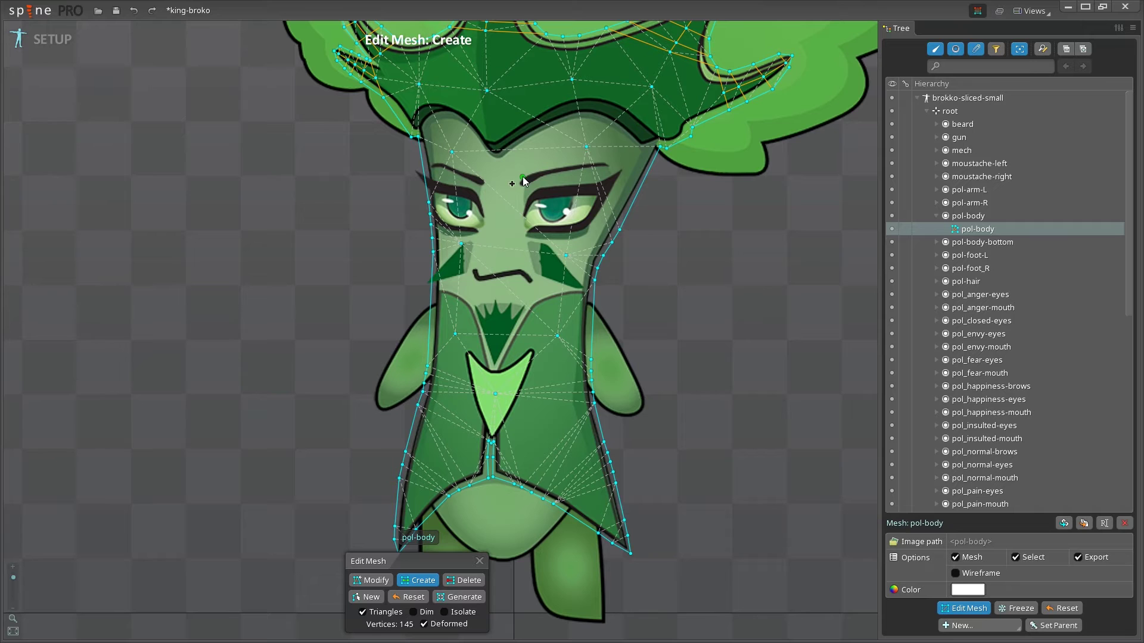
pyautogui.moveTo(696, 225); pyautogui.dragTo(752, 273)
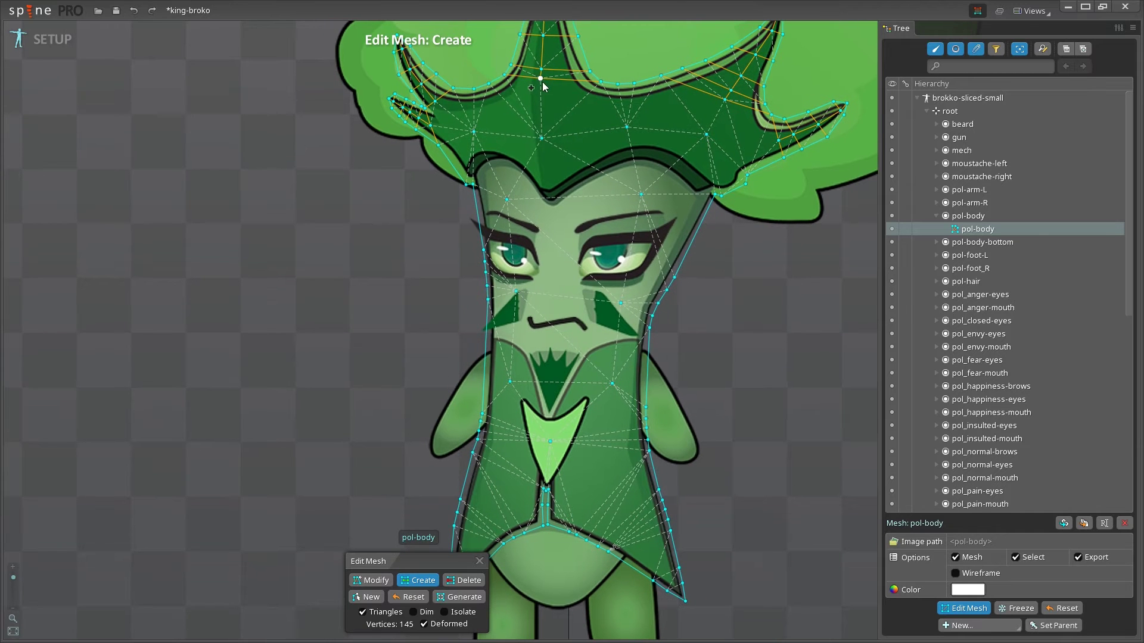
pyautogui.moveTo(541, 78); pyautogui.dragTo(545, 490)
pyautogui.scroll(2, 560, 94)
pyautogui.scroll(1, 561, 94)
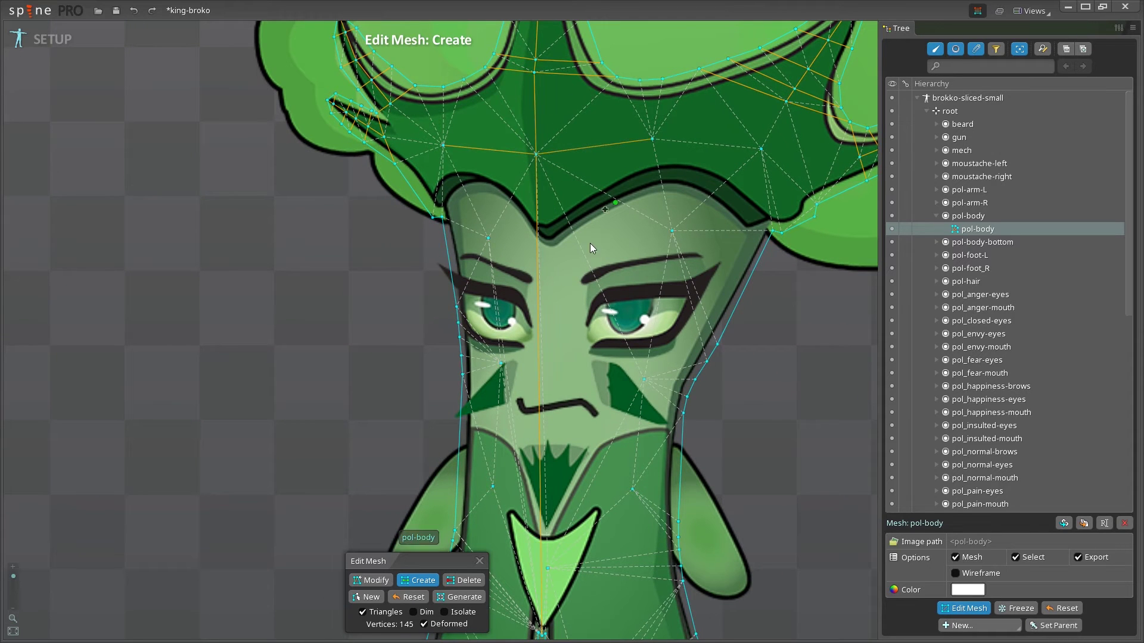
# Join the two forehead vertices through a new centre vertex at the crown's lower point and adjust their positions
pyautogui.click(537, 234)
pyautogui.click(370, 581)
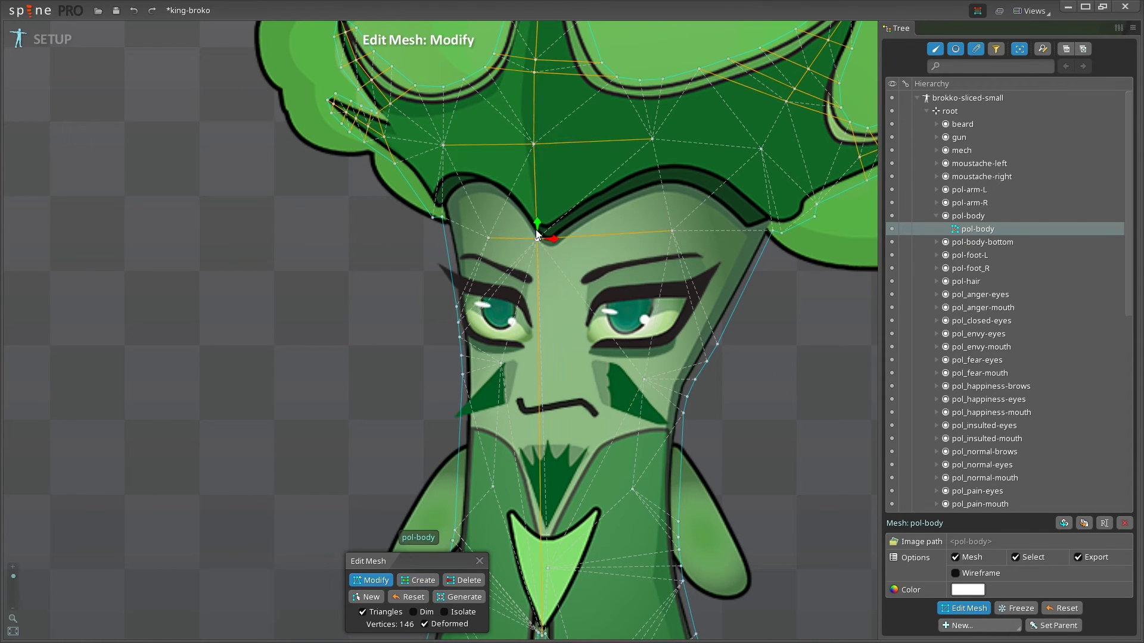
pyautogui.click(673, 234)
pyautogui.scroll(-2, 667, 399)
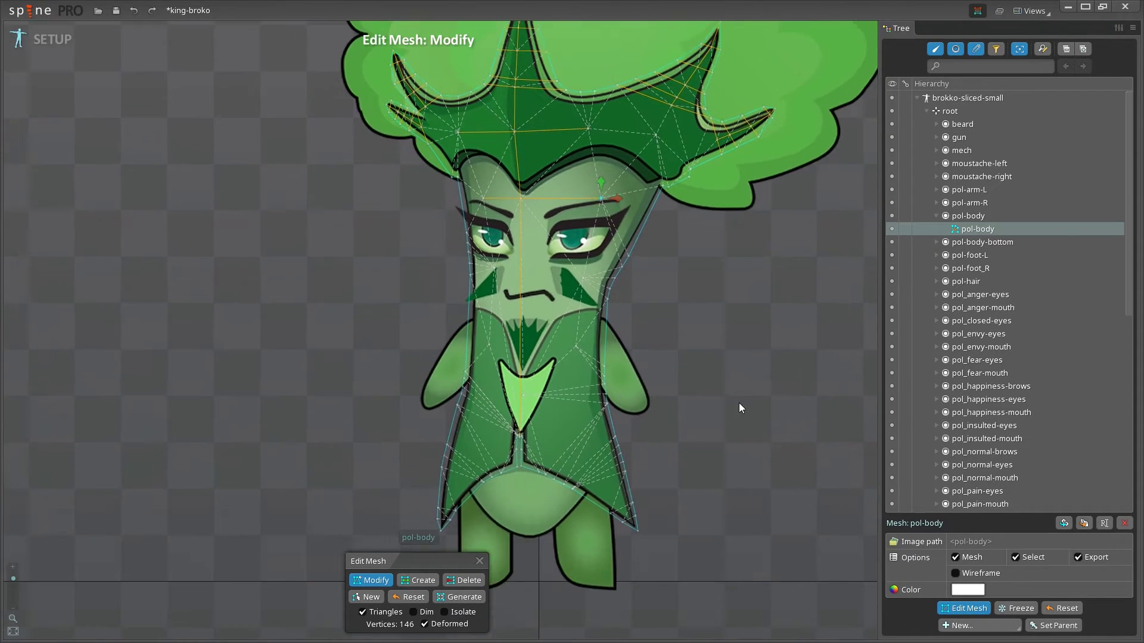
# Create three internal edges across the face at eye level, crossing the vertical centre edge
pyautogui.scroll(2, 516, 297)
pyautogui.press('c')
pyautogui.click(433, 193)
pyautogui.click(524, 193)
pyautogui.click(704, 232)
pyautogui.moveTo(639, 234); pyautogui.dragTo(693, 250)
pyautogui.moveTo(435, 224); pyautogui.dragTo(523, 227)
pyautogui.moveTo(524, 228)
pyautogui.mouseDown()
pyautogui.moveTo(655, 252)
pyautogui.moveTo(682, 269)
pyautogui.mouseUp()
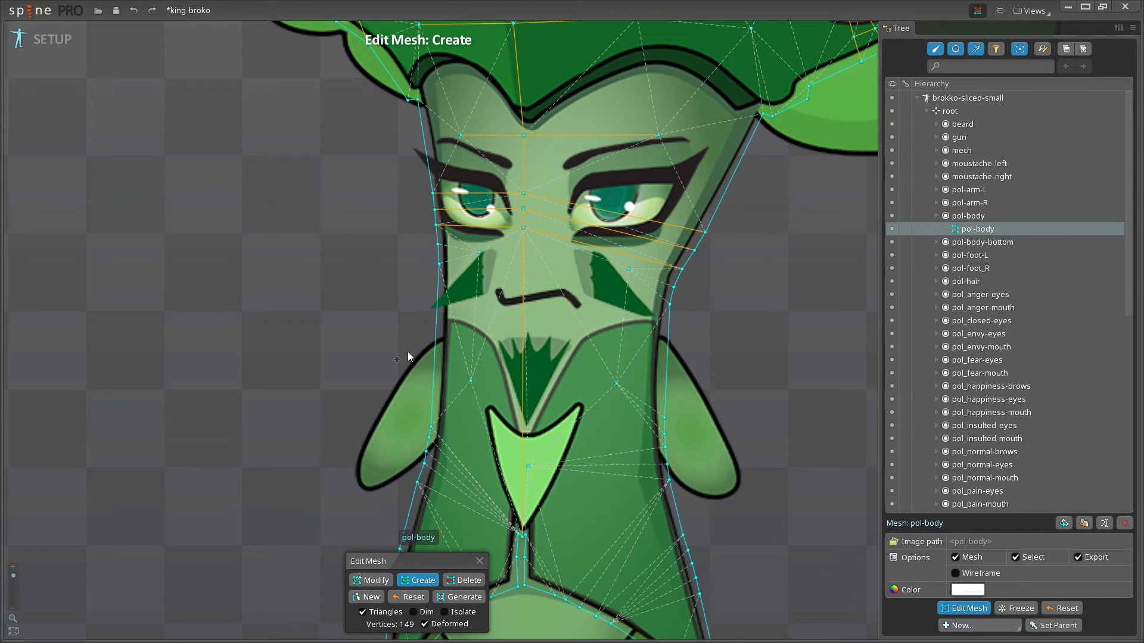
# Delete the two cheek vertices and create two more edges across the face below the eyes
pyautogui.click(463, 580)
pyautogui.click(479, 252)
pyautogui.click(628, 268)
pyautogui.click(417, 580)
pyautogui.moveTo(438, 244); pyautogui.dragTo(673, 286)
pyautogui.moveTo(439, 264); pyautogui.dragTo(669, 304)
# Reposition the face edges' vertices along the right outline and the centre line to space the edges evenly
pyautogui.press('m')
pyautogui.moveTo(705, 232); pyautogui.dragTo(687, 255)
pyautogui.moveTo(673, 281); pyautogui.dragTo(674, 271)
pyautogui.moveTo(669, 303); pyautogui.dragTo(671, 289)
pyautogui.moveTo(703, 237); pyautogui.dragTo(700, 239)
pyautogui.moveTo(523, 263); pyautogui.dragTo(524, 202)
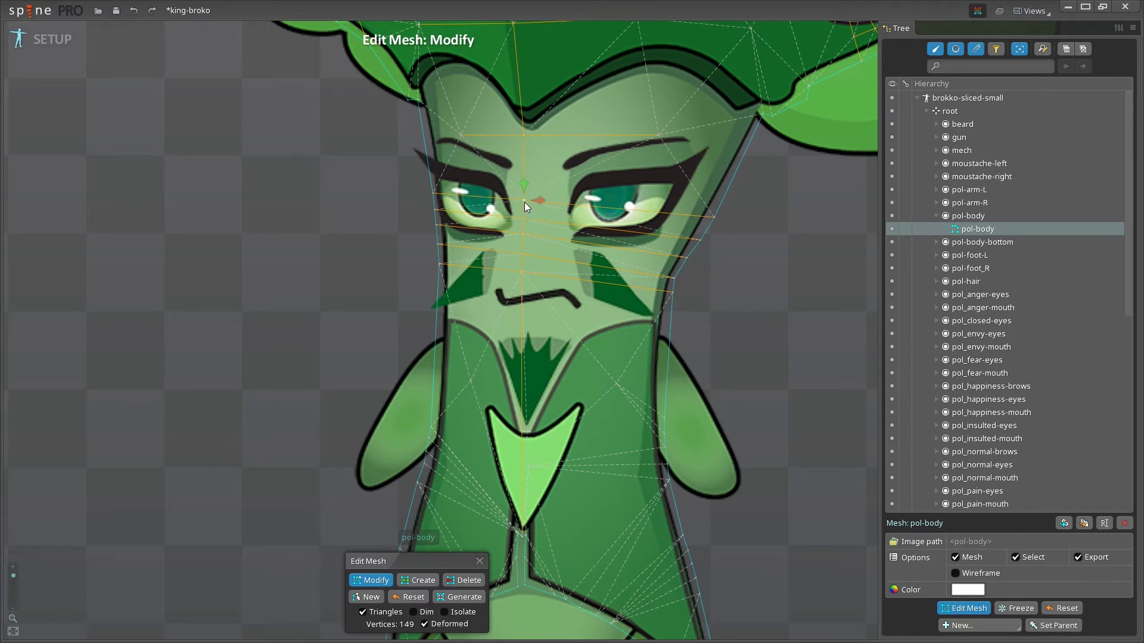
# Connect the two upper coat vertices with an internal edge across the beard
pyautogui.moveTo(708, 440); pyautogui.dragTo(720, 334)
pyautogui.click(412, 581)
pyautogui.moveTo(484, 276); pyautogui.dragTo(629, 278)
# Create internal edges across the coat at the waist, joining matching outline vertices on both sides
pyautogui.scroll(-3, 631, 277)
pyautogui.moveTo(673, 276); pyautogui.dragTo(461, 279)
pyautogui.scroll(4, 365, 295)
pyautogui.moveTo(246, 300); pyautogui.dragTo(540, 289)
pyautogui.moveTo(243, 314); pyautogui.dragTo(540, 310)
pyautogui.moveTo(240, 331)
pyautogui.mouseDown()
pyautogui.moveTo(541, 326)
pyautogui.moveTo(360, 348)
pyautogui.mouseUp()
pyautogui.moveTo(360, 348); pyautogui.dragTo(541, 348)
# Delete the stray vertex on the pale collar and create the lowest edge across the waist
pyautogui.click(463, 581)
pyautogui.click(368, 351)
pyautogui.click(416, 580)
pyautogui.moveTo(229, 370); pyautogui.dragTo(546, 368)
# Move the waist edges' centre vertices slightly upward along the vertical centre line
pyautogui.click(371, 580)
pyautogui.click(361, 302)
pyautogui.moveTo(361, 298); pyautogui.dragTo(361, 291)
pyautogui.moveTo(360, 319); pyautogui.dragTo(360, 309)
# Create a centre edge from the left coat tail's tip, with cross edges near the tip and over its upper part
pyautogui.moveTo(663, 523); pyautogui.dragTo(760, 338)
pyautogui.click(409, 580)
pyautogui.moveTo(290, 453)
pyautogui.mouseDown()
pyautogui.moveTo(351, 279)
pyautogui.moveTo(347, 293)
pyautogui.mouseUp()
pyautogui.moveTo(283, 428); pyautogui.dragTo(307, 406)
pyautogui.moveTo(291, 319); pyautogui.dragTo(379, 349)
pyautogui.moveTo(297, 293); pyautogui.dragTo(398, 339)
pyautogui.moveTo(303, 270); pyautogui.dragTo(418, 331)
# Create a centre edge and cross edges in the right coat tail, adjust its vertices and finish mesh editing
pyautogui.moveTo(708, 453); pyautogui.dragTo(574, 290)
pyautogui.moveTo(675, 435)
pyautogui.mouseDown()
pyautogui.moveTo(703, 421)
pyautogui.moveTo(696, 394)
pyautogui.mouseUp()
pyautogui.moveTo(569, 364)
pyautogui.mouseDown()
pyautogui.moveTo(680, 327)
pyautogui.moveTo(610, 334)
pyautogui.moveTo(676, 306)
pyautogui.mouseUp()
pyautogui.moveTo(530, 344)
pyautogui.mouseDown()
pyautogui.moveTo(671, 288)
pyautogui.moveTo(586, 303)
pyautogui.moveTo(666, 272)
pyautogui.moveTo(512, 334)
pyautogui.mouseUp()
pyautogui.click(370, 580)
pyautogui.click(597, 318)
pyautogui.click(479, 560)
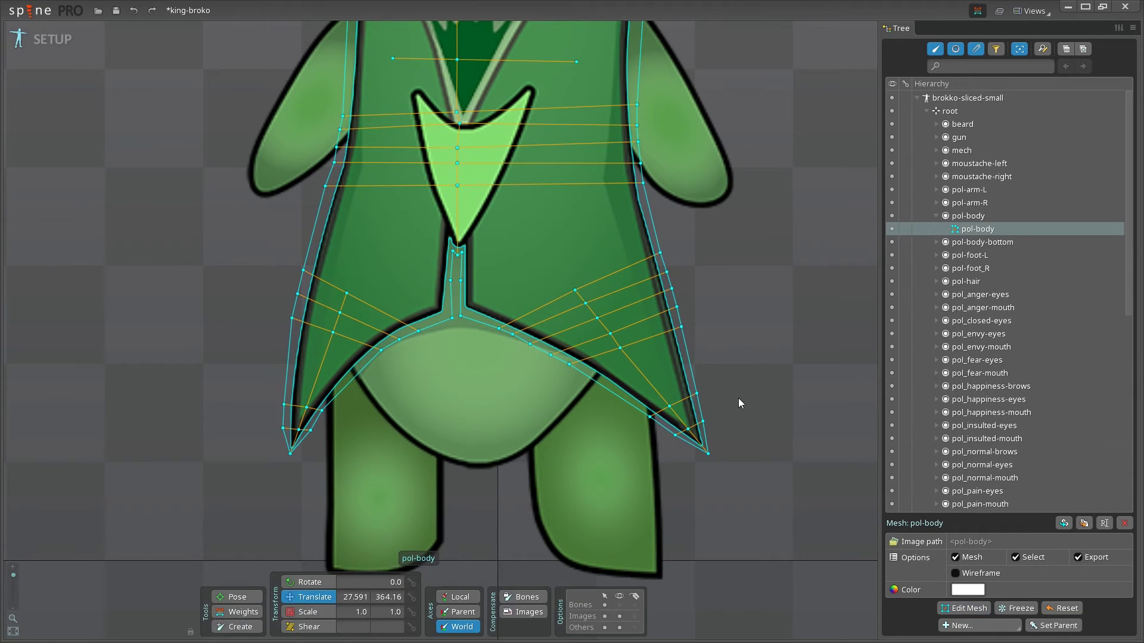
# Select the pol-hair image, turn it into a mesh and start a new mesh outline
pyautogui.scroll(-5, 738, 398)
pyautogui.moveTo(738, 398); pyautogui.dragTo(650, 566)
pyautogui.click(655, 256)
pyautogui.click(956, 590)
pyautogui.click(963, 608)
pyautogui.click(366, 596)
# Trace the first outline vertices along the underside of the right hair lobe
pyautogui.scroll(4, 500, 376)
pyautogui.click(529, 308)
pyautogui.click(548, 331)
pyautogui.click(574, 349)
pyautogui.click(612, 363)
pyautogui.click(725, 317)
pyautogui.click(796, 301)
pyautogui.click(839, 283)
pyautogui.moveTo(863, 283)
pyautogui.mouseDown()
pyautogui.moveTo(494, 398)
pyautogui.moveTo(524, 386)
pyautogui.mouseUp()
# Continue the hair outline up around the right lobes towards the central tuft, just outside the black contour
pyautogui.click(531, 355)
pyautogui.click(541, 319)
pyautogui.click(528, 294)
pyautogui.click(584, 263)
pyautogui.click(578, 240)
pyautogui.click(563, 219)
pyautogui.click(549, 206)
pyautogui.click(530, 198)
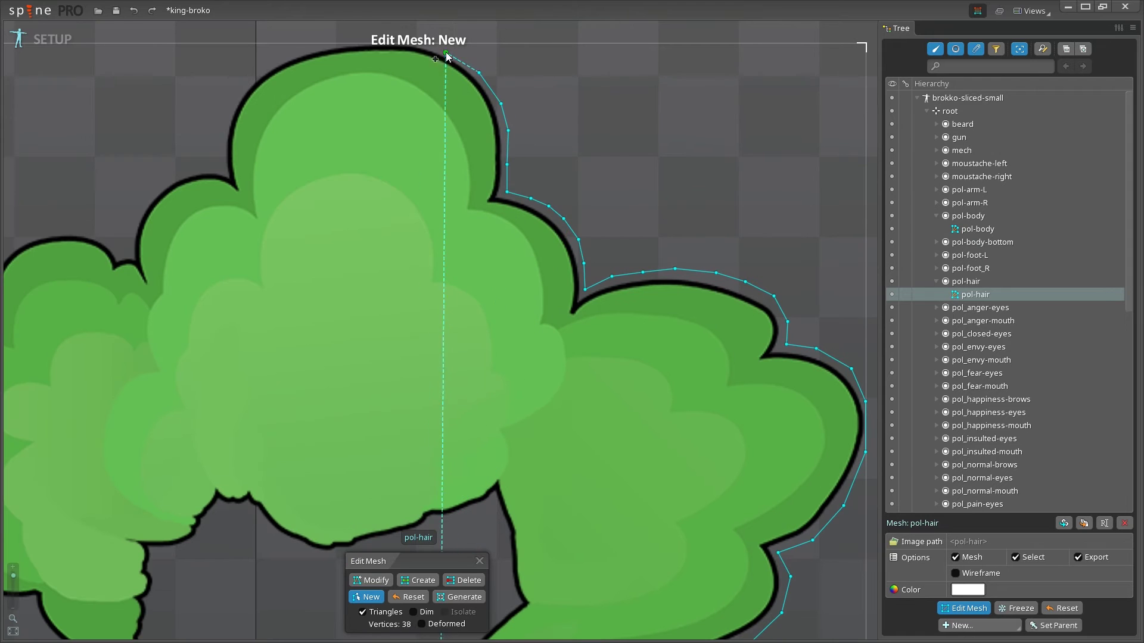
# Trace the hair outline over the top of the central tuft and down its left side
pyautogui.click(422, 45)
pyautogui.click(371, 44)
pyautogui.click(331, 46)
pyautogui.click(293, 51)
pyautogui.click(260, 67)
pyautogui.click(234, 94)
pyautogui.click(218, 130)
# Continue the hair outline over the left shoulder lobes and onto the outer left lobe
pyautogui.scroll(3, 125, 252)
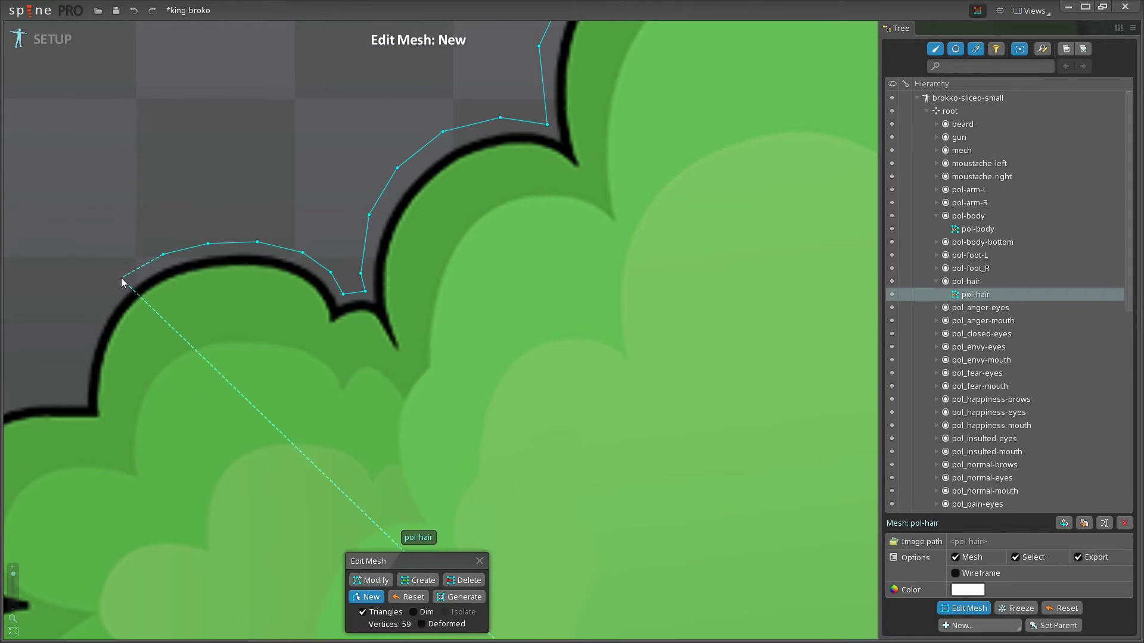
pyautogui.click(109, 314)
pyautogui.moveTo(109, 315); pyautogui.dragTo(521, 219)
pyautogui.click(502, 246)
pyautogui.click(489, 275)
pyautogui.click(485, 306)
pyautogui.click(458, 307)
pyautogui.click(433, 313)
pyautogui.click(407, 324)
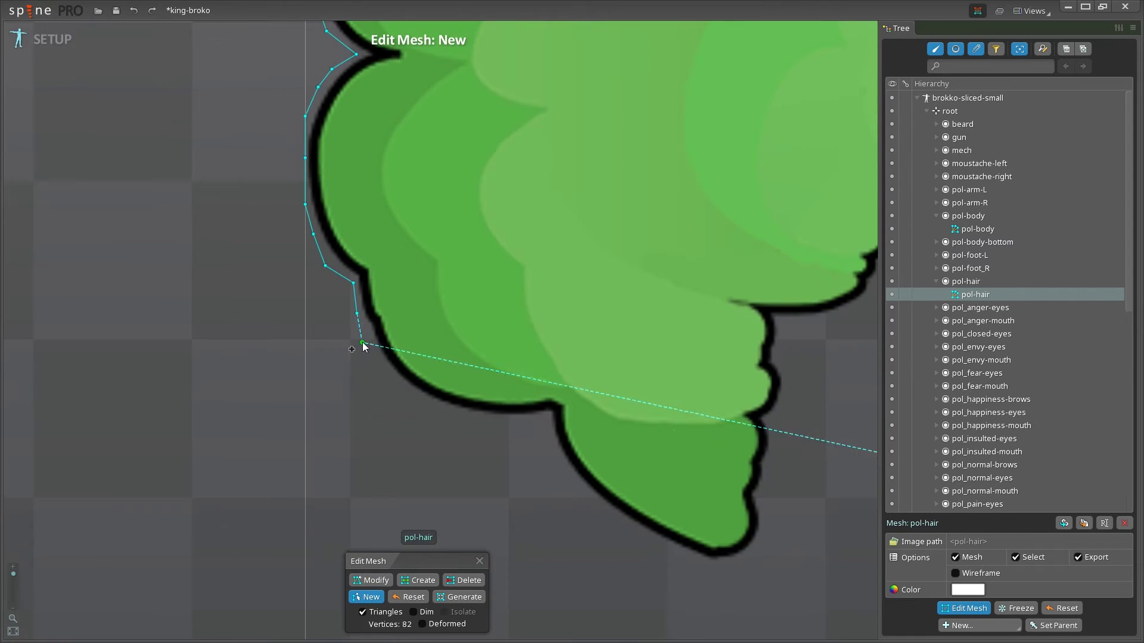
# Trace the hair outline around the underside of the outer left lobe to the lowest left tuft
pyautogui.click(362, 342)
pyautogui.click(376, 367)
pyautogui.click(397, 390)
pyautogui.click(426, 411)
pyautogui.click(458, 419)
pyautogui.click(499, 426)
pyautogui.click(542, 423)
pyautogui.click(550, 445)
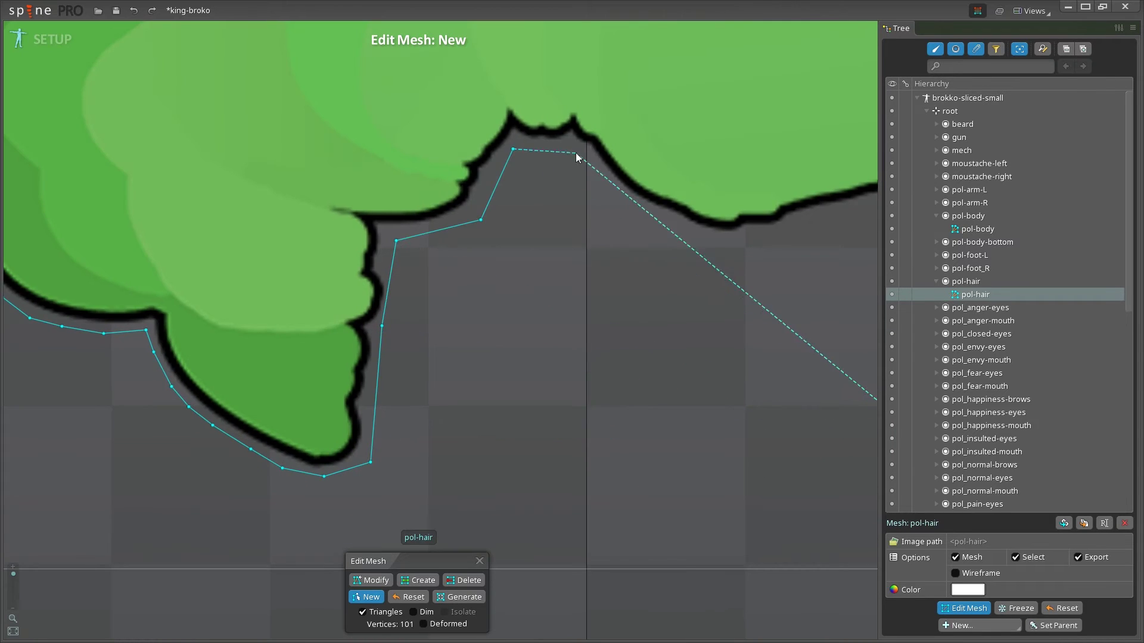
# Trace the hair's inner lower edge across to the right section and close the outline at its first vertex
pyautogui.click(643, 222)
pyautogui.click(755, 247)
pyautogui.moveTo(755, 248); pyautogui.dragTo(381, 258)
pyautogui.click(557, 201)
pyautogui.click(676, 148)
pyautogui.click(695, 210)
pyautogui.click(706, 346)
pyautogui.click(627, 415)
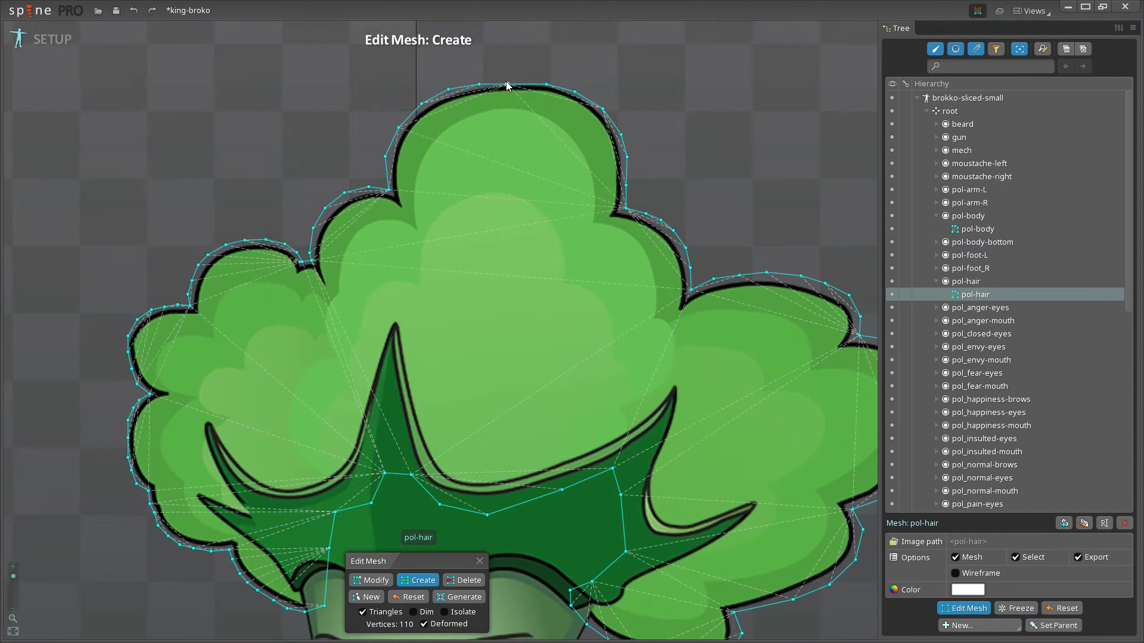
# Create a centre edge from the hair's top to its lower edge and adjust the outline vertices around the tuft's top
pyautogui.moveTo(506, 84); pyautogui.dragTo(462, 509)
pyautogui.scroll(3, 490, 80)
pyautogui.press('c')
pyautogui.moveTo(400, 102); pyautogui.dragTo(387, 111)
pyautogui.moveTo(467, 91); pyautogui.dragTo(451, 96)
pyautogui.moveTo(666, 106); pyautogui.dragTo(691, 122)
pyautogui.moveTo(608, 91); pyautogui.dragTo(628, 94)
# Create cross edges over the upper central tuft, linking opposite outline vertices through the centre edge
pyautogui.press('c')
pyautogui.moveTo(388, 112); pyautogui.dragTo(692, 122)
pyautogui.moveTo(344, 131); pyautogui.dragTo(725, 142)
pyautogui.moveTo(296, 182); pyautogui.dragTo(764, 197)
pyautogui.moveTo(267, 243); pyautogui.dragTo(509, 241)
pyautogui.moveTo(509, 240); pyautogui.dragTo(776, 243)
pyautogui.moveTo(272, 281); pyautogui.dragTo(504, 282)
pyautogui.moveTo(505, 283); pyautogui.dragTo(775, 304)
pyautogui.moveTo(274, 314); pyautogui.dragTo(500, 315)
pyautogui.moveTo(501, 315); pyautogui.dragTo(775, 352)
# Create cross edges over the central tuft's shoulders, linking both sides of the outline through the centre edge
pyautogui.scroll(-2, 405, 411)
pyautogui.moveTo(260, 240); pyautogui.dragTo(773, 284)
pyautogui.moveTo(229, 265)
pyautogui.mouseDown()
pyautogui.moveTo(499, 295)
pyautogui.moveTo(793, 302)
pyautogui.mouseUp()
pyautogui.moveTo(209, 297); pyautogui.dragTo(813, 330)
pyautogui.moveTo(207, 317); pyautogui.dragTo(821, 362)
pyautogui.moveTo(204, 337); pyautogui.dragTo(492, 364)
pyautogui.moveTo(818, 384); pyautogui.dragTo(822, 385)
pyautogui.moveTo(207, 351); pyautogui.dragTo(490, 383)
pyautogui.moveTo(489, 383); pyautogui.dragTo(823, 398)
# Add four internal vertices down each side of the central hair section, following its boundary with the side lobes
pyautogui.scroll(-3, 632, 482)
pyautogui.click(275, 280)
pyautogui.click(288, 328)
pyautogui.click(300, 379)
pyautogui.click(316, 424)
pyautogui.click(613, 303)
pyautogui.click(595, 350)
pyautogui.click(578, 388)
pyautogui.click(561, 424)
# Connect the internal side vertices through the centre edge with cross edges down to the hair's lower edge
pyautogui.scroll(3, 320, 299)
pyautogui.moveTo(240, 266); pyautogui.dragTo(840, 306)
pyautogui.moveTo(262, 350); pyautogui.dragTo(504, 364)
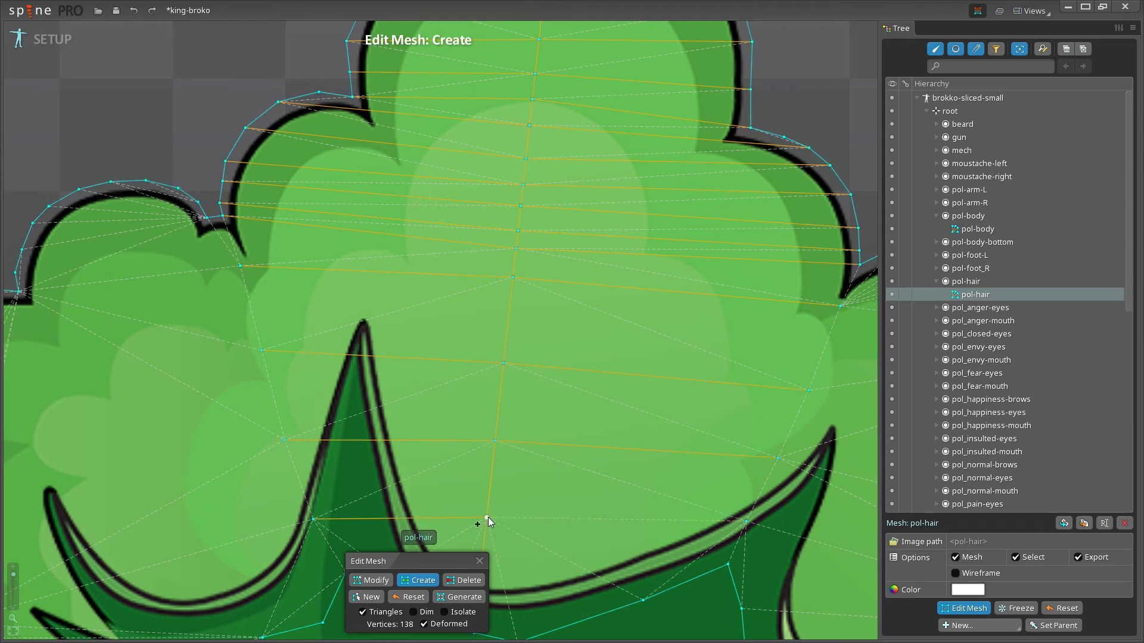
pyautogui.moveTo(701, 524); pyautogui.dragTo(747, 523)
pyautogui.moveTo(746, 522); pyautogui.dragTo(746, 329)
pyautogui.moveTo(390, 381); pyautogui.dragTo(480, 384)
pyautogui.moveTo(480, 385); pyautogui.dragTo(643, 407)
# Delete surplus outline vertices around the top of the central tuft, undoing the unwanted deletions
pyautogui.scroll(-3, 450, 437)
pyautogui.press('b')
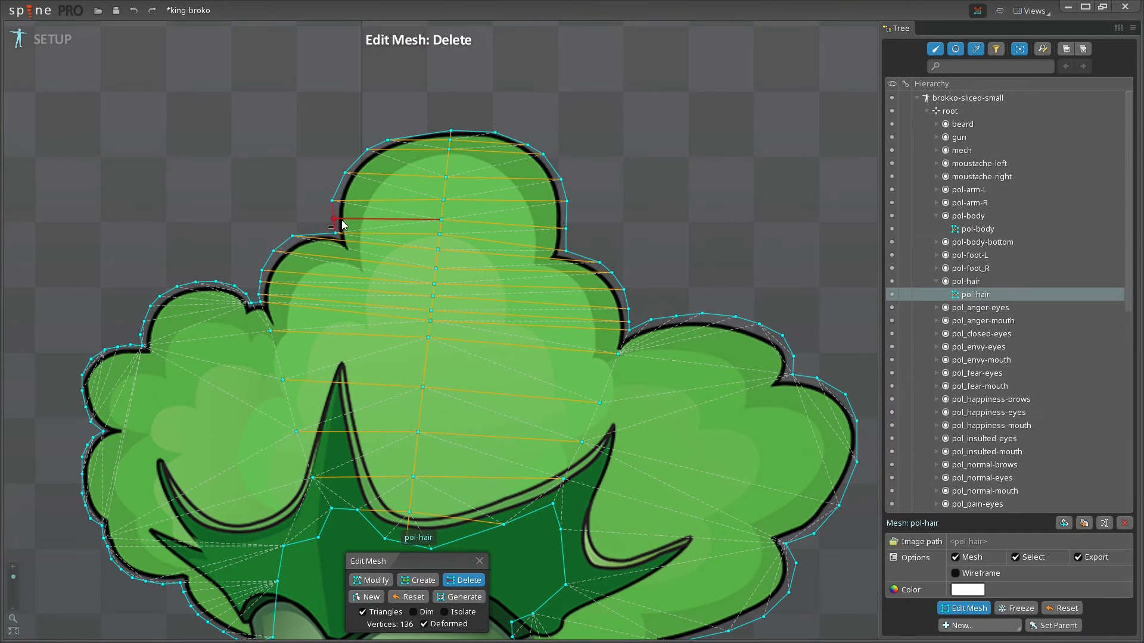
pyautogui.click(495, 132)
pyautogui.hotkey('ctrl', 'z')
pyautogui.hotkey('ctrl', 'z')
pyautogui.click(527, 145)
pyautogui.click(387, 140)
pyautogui.click(344, 173)
pyautogui.click(561, 179)
# Delete surplus outline vertices on both shoulders of the central tuft and reposition the left shoulder's vertex
pyautogui.click(261, 270)
pyautogui.click(624, 289)
pyautogui.click(628, 321)
pyautogui.click(258, 294)
pyautogui.click(370, 580)
pyautogui.moveTo(273, 251); pyautogui.dragTo(268, 262)
# Delete the surplus vertices on the central tuft's centre edge
pyautogui.press('b')
pyautogui.click(430, 311)
pyautogui.click(434, 283)
pyautogui.click(446, 177)
pyautogui.click(450, 140)
# Move the upper tuft's centre and outline vertices to space its cross edges evenly
pyautogui.click(374, 582)
pyautogui.moveTo(443, 199); pyautogui.dragTo(443, 188)
pyautogui.moveTo(566, 201); pyautogui.dragTo(565, 195)
pyautogui.moveTo(332, 201); pyautogui.dragTo(343, 181)
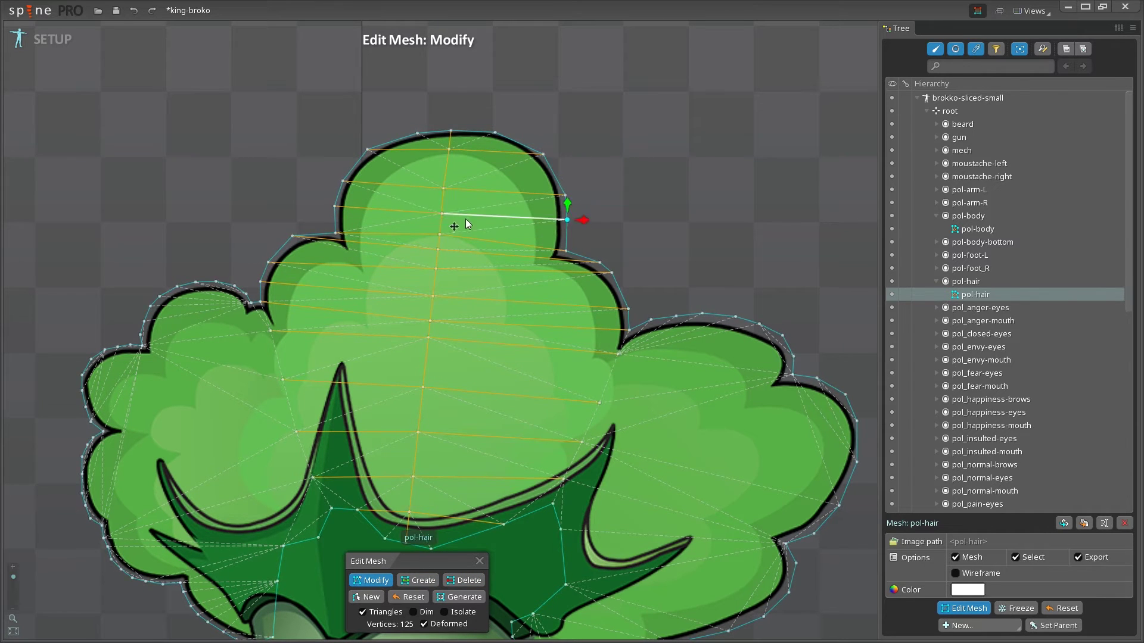
pyautogui.moveTo(441, 214); pyautogui.dragTo(440, 213)
pyautogui.moveTo(335, 233); pyautogui.dragTo(336, 233)
# Adjust the shoulder outline vertices and the neighbouring centre vertices to even out the cross edges there
pyautogui.moveTo(612, 273); pyautogui.dragTo(617, 288)
pyautogui.moveTo(292, 236); pyautogui.dragTo(289, 241)
pyautogui.moveTo(436, 268); pyautogui.dragTo(434, 278)
pyautogui.moveTo(600, 263); pyautogui.dragTo(600, 266)
pyautogui.moveTo(440, 234); pyautogui.dragTo(438, 240)
pyautogui.moveTo(438, 249); pyautogui.dragTo(433, 258)
pyautogui.scroll(-2, 197, 310)
pyautogui.scroll(4, 457, 355)
pyautogui.scroll(-8, 385, 337)
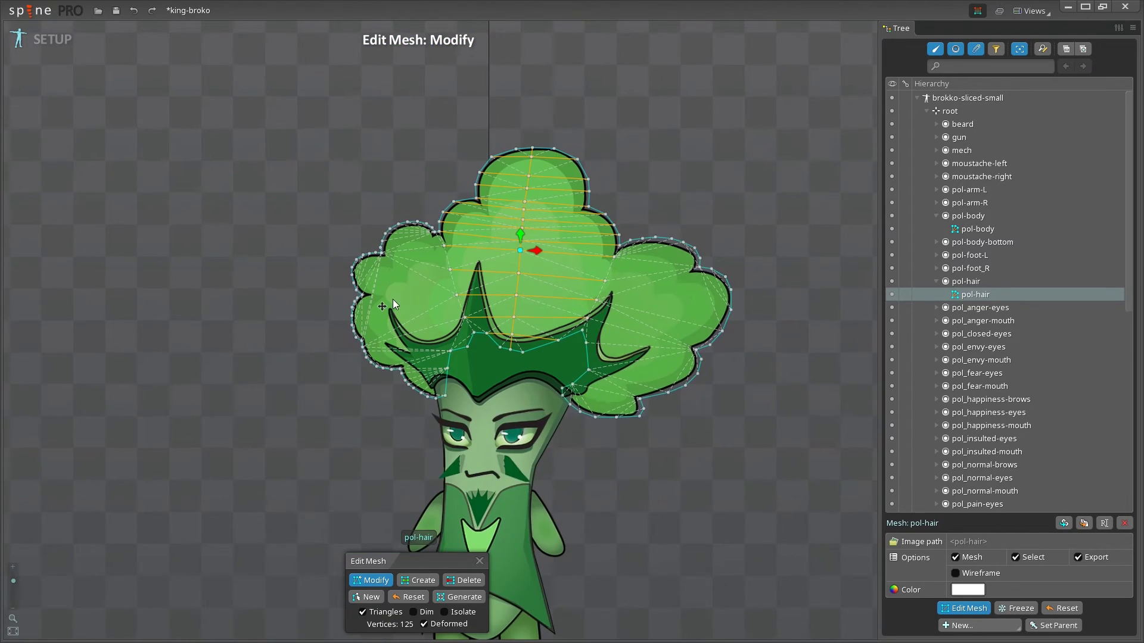
# Create a diagonal centre edge through the left hair lobe and cross edges over its upper outer part
pyautogui.press('c')
pyautogui.scroll(5, 393, 305)
pyautogui.click(315, 235)
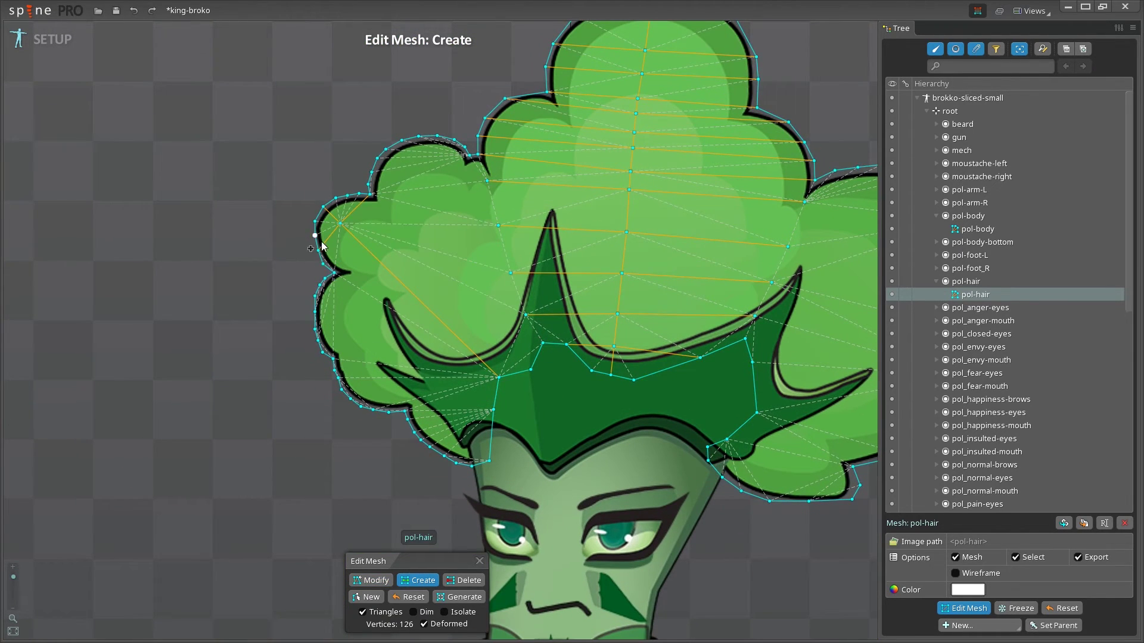
pyautogui.moveTo(315, 236); pyautogui.dragTo(348, 195)
pyautogui.moveTo(322, 264)
pyautogui.mouseDown()
pyautogui.moveTo(437, 136)
pyautogui.moveTo(464, 149)
pyautogui.mouseUp()
pyautogui.moveTo(315, 312)
pyautogui.mouseDown()
pyautogui.moveTo(466, 182)
pyautogui.moveTo(475, 156)
pyautogui.moveTo(487, 181)
pyautogui.mouseUp()
# Create cross edges over the left lobe's lower part, linking its outline through the diagonal edge to the central section
pyautogui.scroll(5, 368, 254)
pyautogui.scroll(-5, 436, 204)
pyautogui.moveTo(360, 309); pyautogui.dragTo(550, 190)
pyautogui.moveTo(378, 330); pyautogui.dragTo(476, 276)
pyautogui.moveTo(476, 276); pyautogui.dragTo(563, 240)
pyautogui.moveTo(395, 372); pyautogui.dragTo(506, 306)
pyautogui.moveTo(506, 307); pyautogui.dragTo(579, 284)
pyautogui.moveTo(454, 385); pyautogui.dragTo(596, 313)
pyautogui.moveTo(478, 422); pyautogui.dragTo(580, 321)
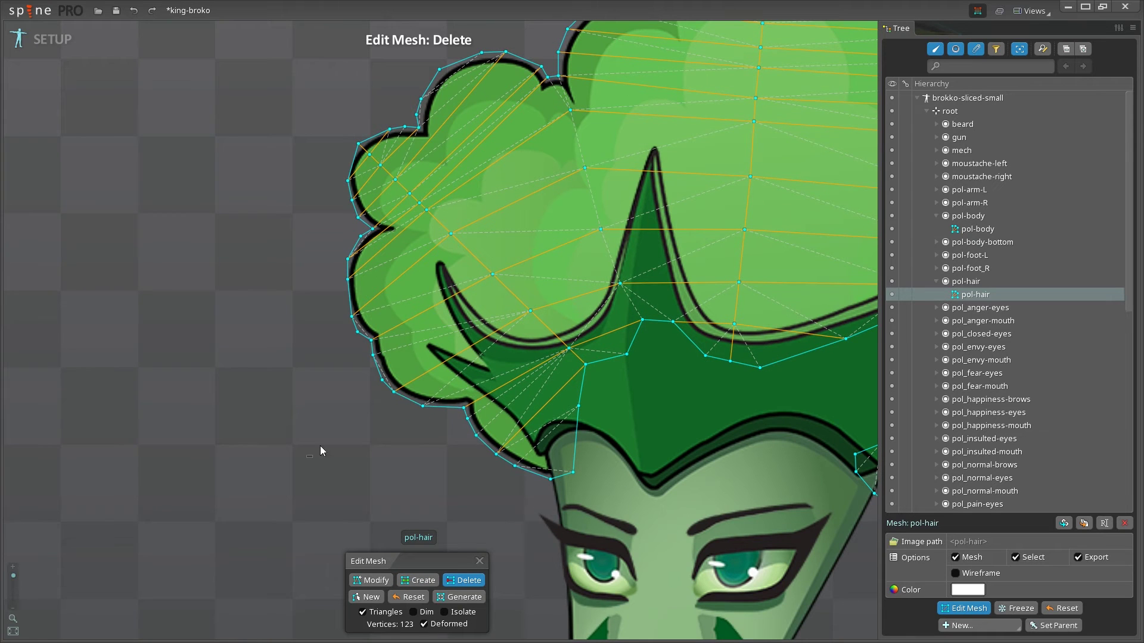
# Delete surplus outline vertices around the left hair lobe
pyautogui.scroll(-3, 322, 429)
pyautogui.scroll(3, 429, 417)
pyautogui.click(351, 123)
pyautogui.click(338, 135)
pyautogui.click(291, 345)
pyautogui.click(315, 393)
pyautogui.click(403, 433)
# Move the left lobe's remaining outline and centre vertices to even out its cross edges and smooth the outline
pyautogui.click(370, 580)
pyautogui.moveTo(441, 60); pyautogui.dragTo(448, 62)
pyautogui.moveTo(361, 220); pyautogui.dragTo(370, 229)
pyautogui.moveTo(484, 85); pyautogui.dragTo(486, 87)
pyautogui.moveTo(281, 271); pyautogui.dragTo(281, 300)
pyautogui.moveTo(387, 260); pyautogui.dragTo(400, 271)
pyautogui.click(308, 372)
pyautogui.moveTo(466, 323); pyautogui.dragTo(511, 367)
pyautogui.click(463, 580)
pyautogui.click(370, 580)
pyautogui.scroll(-3, 327, 131)
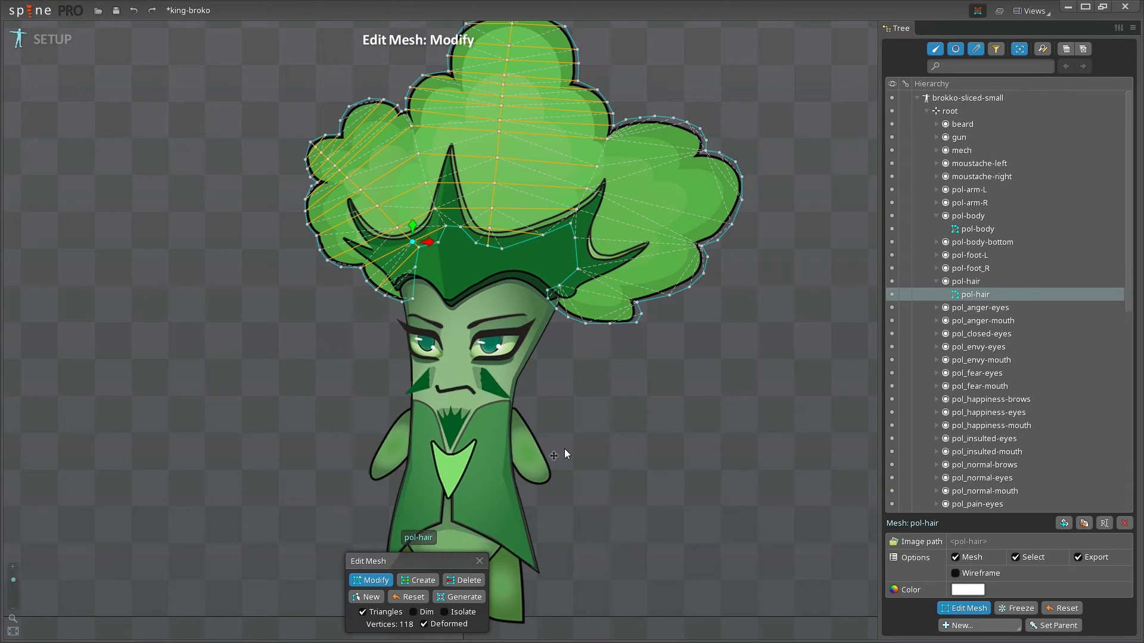
# Create a diagonal centre edge through the right hair lobe and cross edges linking its upper and lower outlines
pyautogui.press('c')
pyautogui.moveTo(575, 251); pyautogui.dragTo(741, 176)
pyautogui.scroll(3, 811, 182)
pyautogui.moveTo(655, 132); pyautogui.dragTo(680, 178)
pyautogui.moveTo(681, 179); pyautogui.dragTo(694, 211)
pyautogui.moveTo(677, 252); pyautogui.dragTo(661, 188)
pyautogui.moveTo(661, 188); pyautogui.dragTo(633, 129)
pyautogui.moveTo(579, 75); pyautogui.dragTo(661, 268)
pyautogui.moveTo(652, 279); pyautogui.dragTo(548, 72)
# Add vertices along the right lobe's centre edge and extend it inward to the outline beside the crown
pyautogui.click(585, 224)
pyautogui.click(560, 234)
pyautogui.click(532, 244)
pyautogui.moveTo(498, 260); pyautogui.dragTo(457, 278)
pyautogui.moveTo(458, 278); pyautogui.dragTo(418, 227)
pyautogui.moveTo(416, 275); pyautogui.dragTo(427, 291)
pyautogui.moveTo(426, 292)
pyautogui.mouseDown()
pyautogui.moveTo(517, 415)
pyautogui.moveTo(417, 296)
pyautogui.mouseUp()
# Delete surplus vertices from the right hair lobe
pyautogui.moveTo(579, 238); pyautogui.dragTo(442, 376)
pyautogui.scroll(2, 441, 377)
pyautogui.press('d')
pyautogui.click(361, 146)
pyautogui.click(502, 171)
pyautogui.moveTo(554, 534); pyautogui.dragTo(612, 359)
pyautogui.click(219, 425)
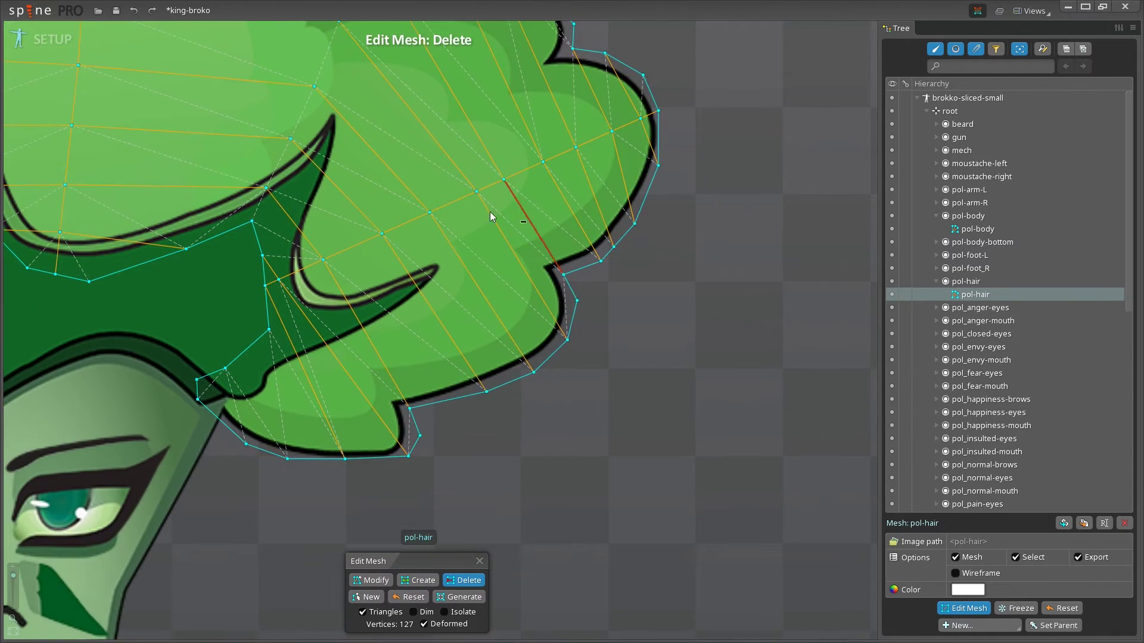
# Adjust the centre vertex near the right lobe's outer tip and the lower outer outline vertices
pyautogui.press('m')
pyautogui.scroll(1, 350, 196)
pyautogui.moveTo(638, 106); pyautogui.dragTo(349, 208)
pyautogui.moveTo(321, 224); pyautogui.dragTo(307, 228)
pyautogui.moveTo(310, 366); pyautogui.dragTo(300, 367)
pyautogui.moveTo(285, 408); pyautogui.dragTo(279, 414)
# Move the right lobe's upper outline and inner centre vertices to space the cross edges evenly, and finish the hair mesh
pyautogui.moveTo(247, 245); pyautogui.dragTo(365, 267)
pyautogui.moveTo(355, 72); pyautogui.dragTo(375, 89)
pyautogui.moveTo(321, 61); pyautogui.dragTo(325, 68)
pyautogui.moveTo(299, 302); pyautogui.dragTo(237, 327)
pyautogui.moveTo(197, 348); pyautogui.dragTo(184, 351)
pyautogui.moveTo(132, 379); pyautogui.dragTo(286, 271)
pyautogui.scroll(-2, 286, 271)
pyautogui.scroll(3, 583, 333)
pyautogui.scroll(-5, 580, 327)
pyautogui.press('Escape')
# Convert the pol-arm-L image to a mesh and trace a new outline around the arm
pyautogui.scroll(3, 551, 327)
pyautogui.click(516, 334)
pyautogui.hotkey('ctrl', 'm')
pyautogui.press('e')
pyautogui.press('n')
pyautogui.click(514, 369)
pyautogui.click(496, 326)
pyautogui.click(488, 310)
pyautogui.click(477, 292)
pyautogui.click(436, 226)
pyautogui.click(399, 223)
pyautogui.click(374, 260)
pyautogui.click(373, 305)
# Create a lengthwise centre edge through the pol-arm-L mesh and cross edges linking both sides of its outline
pyautogui.press('c')
pyautogui.click(453, 255)
pyautogui.moveTo(399, 224); pyautogui.dragTo(512, 423)
pyautogui.moveTo(477, 292); pyautogui.dragTo(388, 340)
pyautogui.moveTo(396, 355); pyautogui.dragTo(453, 321)
pyautogui.moveTo(427, 408); pyautogui.dragTo(514, 370)
pyautogui.moveTo(454, 255); pyautogui.dragTo(373, 305)
pyautogui.moveTo(373, 260); pyautogui.dragTo(436, 226)
# Adjust the pol-arm-L mesh's vertices, add a cross edge near the hand end, and finish editing the mesh
pyautogui.click(381, 579)
pyautogui.moveTo(466, 431); pyautogui.dragTo(453, 426)
pyautogui.moveTo(519, 405); pyautogui.dragTo(527, 395)
pyautogui.click(454, 426)
pyautogui.press('c')
pyautogui.moveTo(454, 427); pyautogui.dragTo(486, 382)
pyautogui.click(365, 582)
pyautogui.moveTo(463, 337); pyautogui.dragTo(465, 340)
pyautogui.scroll(2, 475, 331)
pyautogui.moveTo(443, 315); pyautogui.dragTo(447, 322)
pyautogui.scroll(-3, 402, 241)
pyautogui.click(479, 560)
# Convert the pol-arm-R image to a mesh and start a new outline for it
pyautogui.click(333, 357)
pyautogui.click(955, 557)
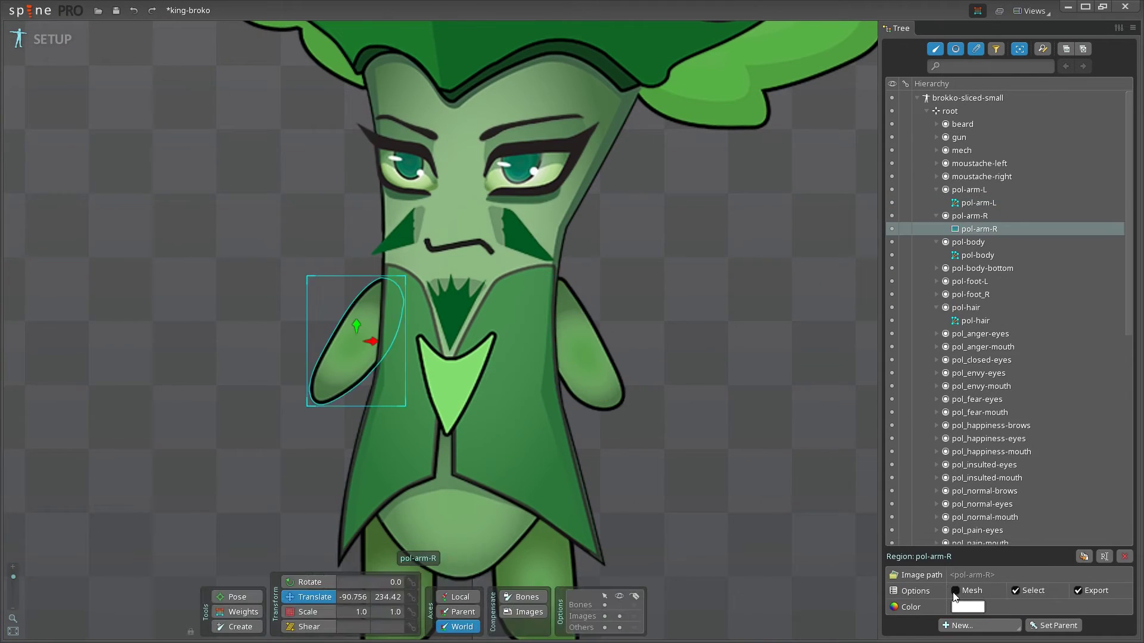
pyautogui.click(963, 609)
pyautogui.click(366, 596)
# Create a lengthwise centre edge through the pol-arm-R mesh and cross edges near the shoulder and mid-arm
pyautogui.moveTo(425, 207)
pyautogui.mouseDown()
pyautogui.moveTo(308, 270)
pyautogui.moveTo(243, 408)
pyautogui.moveTo(400, 378)
pyautogui.moveTo(425, 222)
pyautogui.moveTo(253, 462)
pyautogui.mouseUp()
pyautogui.click(437, 224)
pyautogui.click(419, 203)
pyautogui.moveTo(389, 196); pyautogui.dragTo(438, 224)
pyautogui.moveTo(439, 248); pyautogui.dragTo(355, 212)
pyautogui.moveTo(308, 271); pyautogui.dragTo(360, 298)
# Fine-tune the pol-arm-R mesh's centre and hand-end vertices to even out its cross edges, and finish editing
pyautogui.click(371, 580)
pyautogui.moveTo(260, 452); pyautogui.dragTo(259, 455)
pyautogui.moveTo(277, 425); pyautogui.dragTo(277, 424)
pyautogui.moveTo(336, 333); pyautogui.dragTo(347, 317)
pyautogui.moveTo(359, 298); pyautogui.dragTo(357, 300)
pyautogui.click(414, 212)
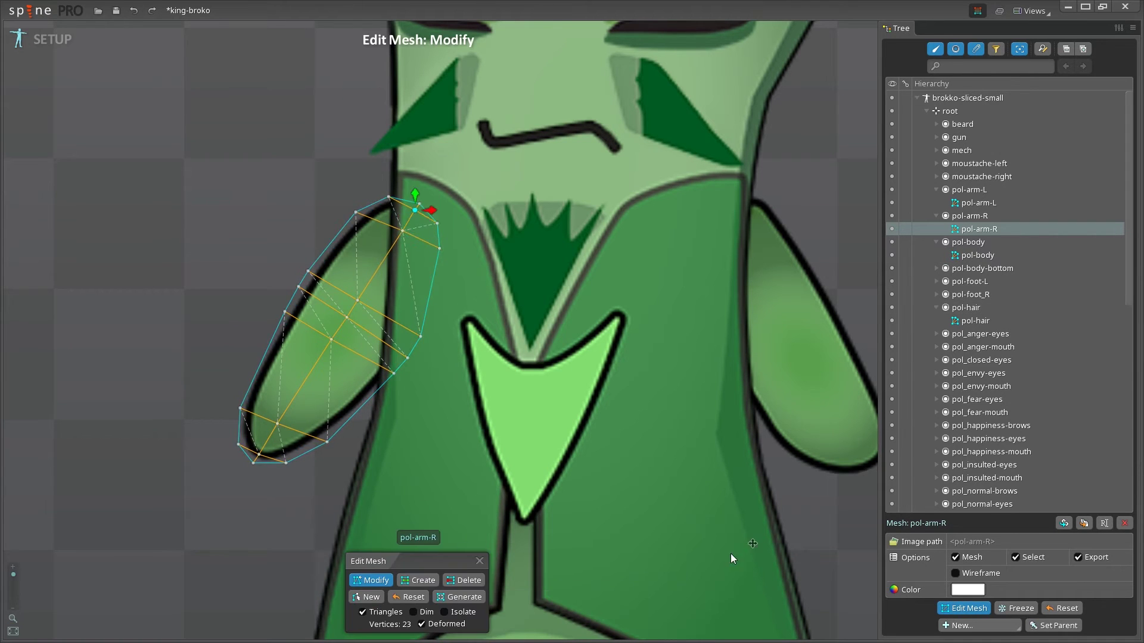
pyautogui.click(479, 561)
# Select the pol_normal-brows image and open its mesh for editing
pyautogui.scroll(-3, 670, 307)
pyautogui.moveTo(670, 307); pyautogui.dragTo(741, 337)
pyautogui.press('space')
pyautogui.click(617, 255)
pyautogui.click(963, 608)
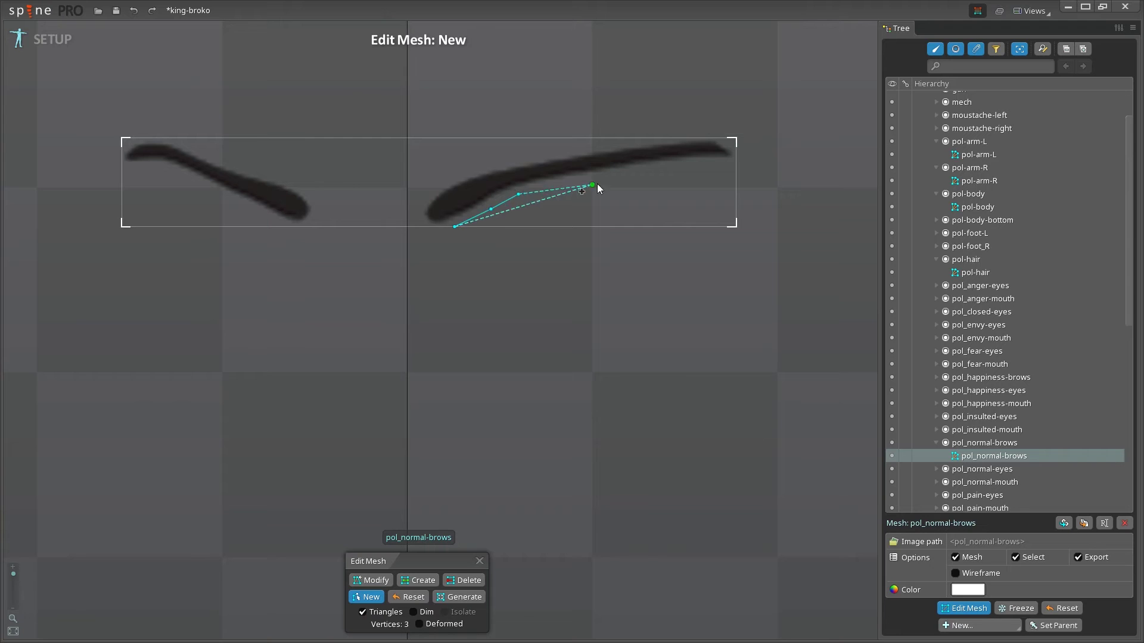
# Trace the mesh outline around the right eyebrow, from its lower edge past the outer tip to the inner end
pyautogui.click(621, 176)
pyautogui.click(686, 165)
pyautogui.click(735, 162)
pyautogui.click(730, 138)
pyautogui.click(682, 138)
pyautogui.click(617, 144)
pyautogui.click(511, 160)
pyautogui.click(467, 172)
pyautogui.click(419, 204)
pyautogui.click(419, 214)
# Continue the brow mesh outline across the gap and around the left eyebrow
pyautogui.click(314, 213)
pyautogui.click(312, 202)
pyautogui.click(227, 160)
pyautogui.click(156, 141)
pyautogui.click(125, 156)
pyautogui.click(196, 179)
pyautogui.click(285, 224)
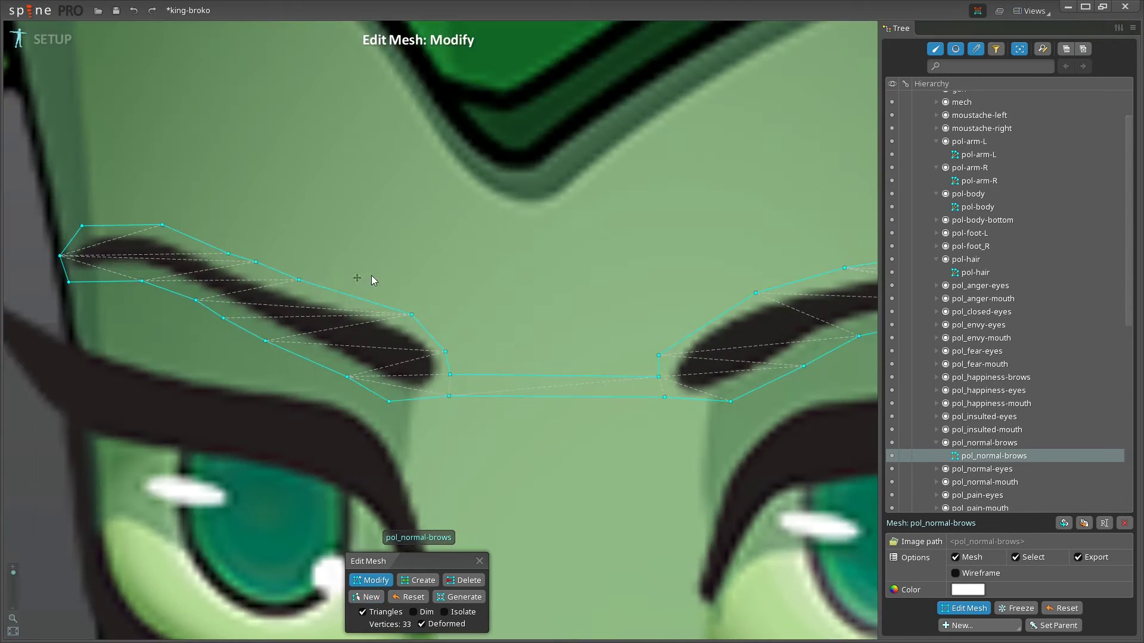
# Refine the eyebrow mesh with an added vertex and leave mesh editing
pyautogui.scroll(5, 453, 387)
pyautogui.press('c')
pyautogui.click(431, 377)
pyautogui.scroll(-7, 455, 311)
pyautogui.click(572, 321)
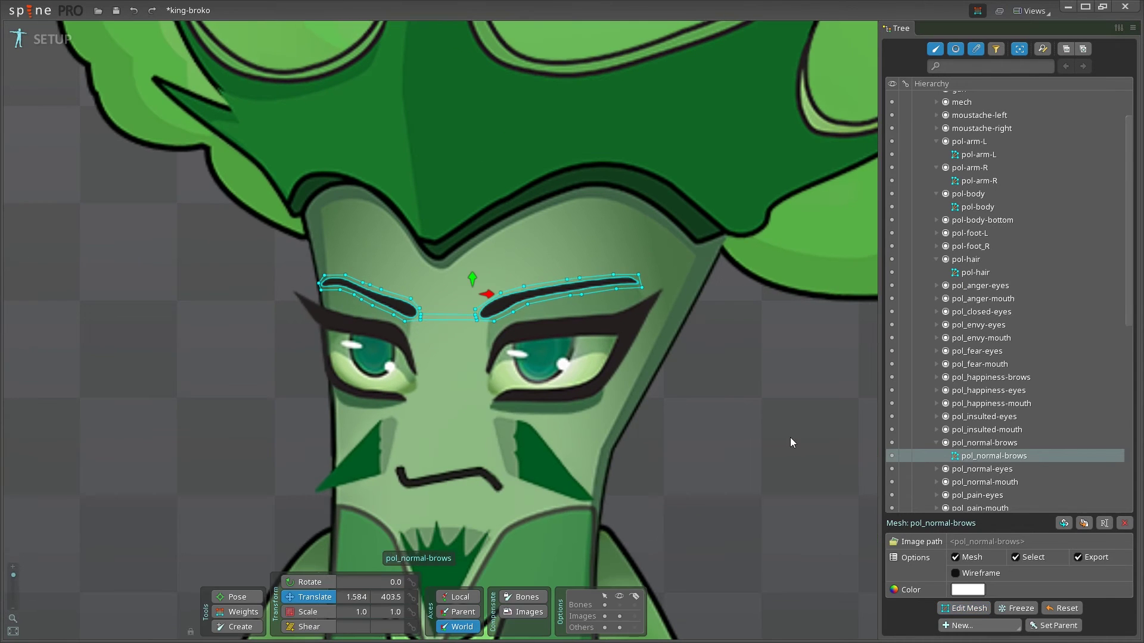
# Select the pol_normal-eyes image and trace a new mesh outline along the right eye's lower edge and outer side
pyautogui.click(571, 316)
pyautogui.scroll(4, 487, 443)
pyautogui.click(475, 364)
pyautogui.click(521, 384)
pyautogui.click(599, 385)
pyautogui.click(697, 385)
pyautogui.click(749, 365)
pyautogui.click(762, 343)
pyautogui.click(763, 316)
# Continue the eye mesh outline over the right eye, down its inner side and across to the left eye
pyautogui.click(630, 153)
pyautogui.click(492, 173)
pyautogui.click(382, 219)
pyautogui.click(346, 236)
pyautogui.click(344, 366)
pyautogui.click(354, 421)
pyautogui.click(181, 418)
pyautogui.click(191, 248)
# Trace the eye mesh outline along the upper edge of the left eye area, following the brow
pyautogui.moveTo(191, 247); pyautogui.dragTo(551, 268)
pyautogui.click(553, 249)
pyautogui.click(525, 242)
pyautogui.click(498, 228)
pyautogui.click(435, 196)
pyautogui.click(415, 187)
pyautogui.click(395, 181)
pyautogui.click(332, 180)
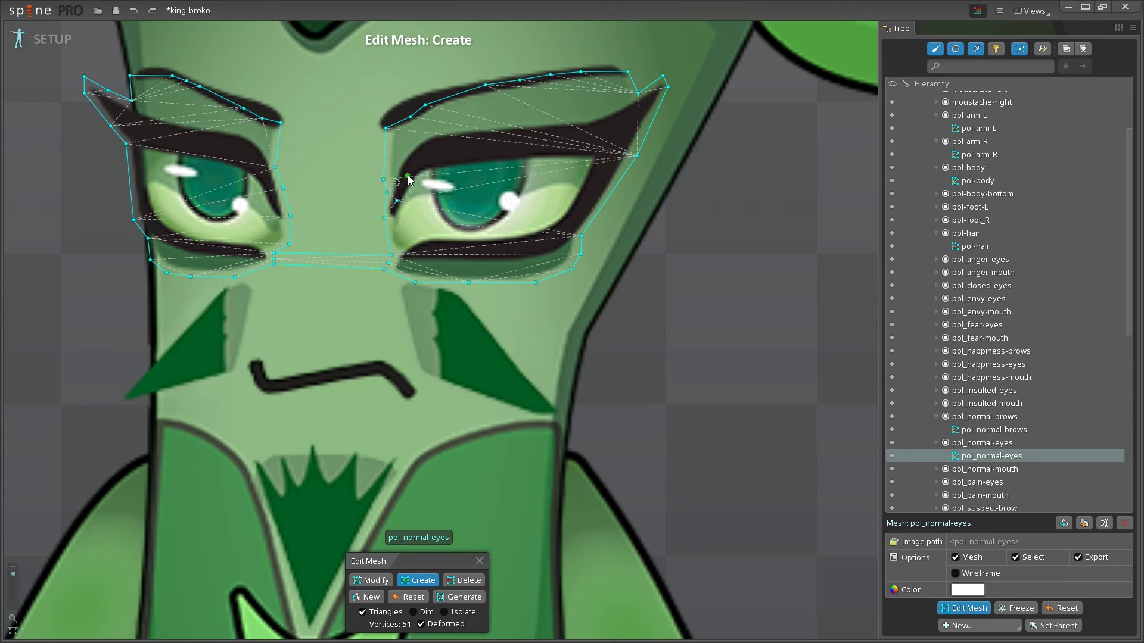
# Add internal mesh vertices across the right eye's upper lid and the area between the lid and the brow
pyautogui.click(571, 149)
pyautogui.click(563, 147)
pyautogui.click(612, 151)
pyautogui.click(612, 109)
pyautogui.click(586, 115)
pyautogui.click(530, 120)
pyautogui.click(482, 122)
pyautogui.click(435, 129)
pyautogui.click(404, 149)
# Add internal mesh vertices down the right eye's outer corner and along its lower lash line
pyautogui.click(599, 174)
pyautogui.click(581, 210)
pyautogui.click(552, 233)
pyautogui.click(520, 246)
pyautogui.click(463, 249)
pyautogui.click(427, 249)
pyautogui.click(411, 244)
# Add internal mesh vertices along the left eye's upper lid and down its inner corner
pyautogui.moveTo(263, 241); pyautogui.dragTo(402, 265)
pyautogui.click(404, 171)
pyautogui.click(386, 158)
pyautogui.click(356, 152)
pyautogui.click(327, 146)
pyautogui.click(294, 137)
pyautogui.click(416, 232)
pyautogui.click(408, 209)
# Add internal vertices over the left eye's iris and lower outer lash line, and leave mesh editing
pyautogui.click(778, 137)
pyautogui.click(369, 199)
pyautogui.click(338, 197)
pyautogui.click(356, 229)
pyautogui.scroll(1, 286, 265)
pyautogui.click(285, 220)
pyautogui.click(295, 248)
pyautogui.click(320, 267)
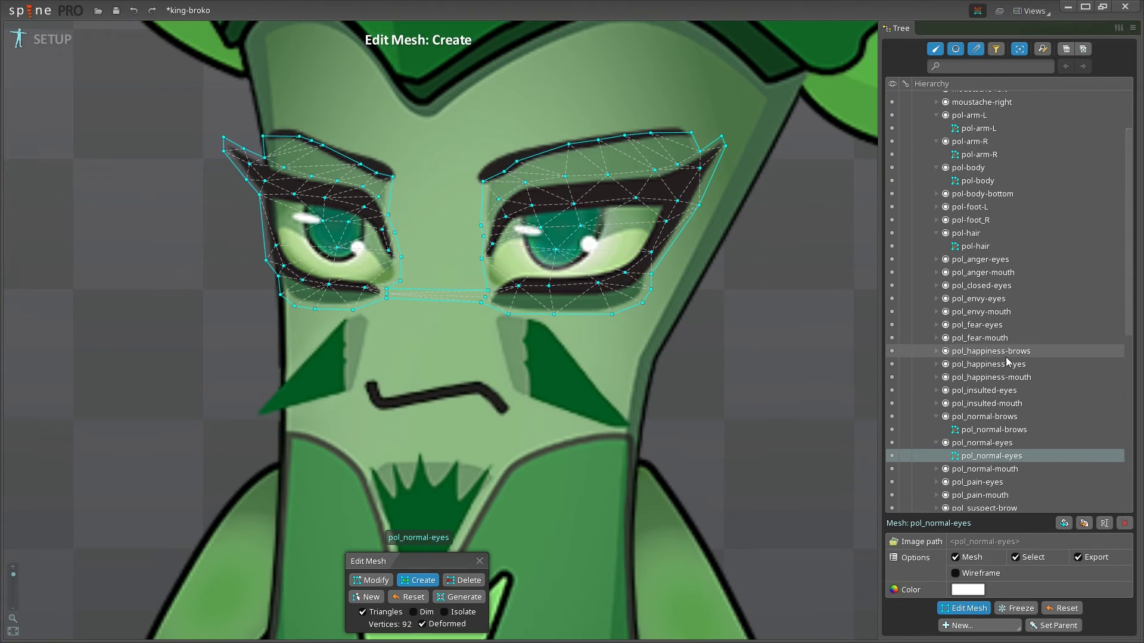
pyautogui.scroll(-2, 107, 310)
pyautogui.press('Escape')
# Convert the pol_normal-mouth image to a mesh and start a new outline for it
pyautogui.click(306, 361)
pyautogui.scroll(4, 304, 357)
pyautogui.click(955, 590)
pyautogui.click(963, 608)
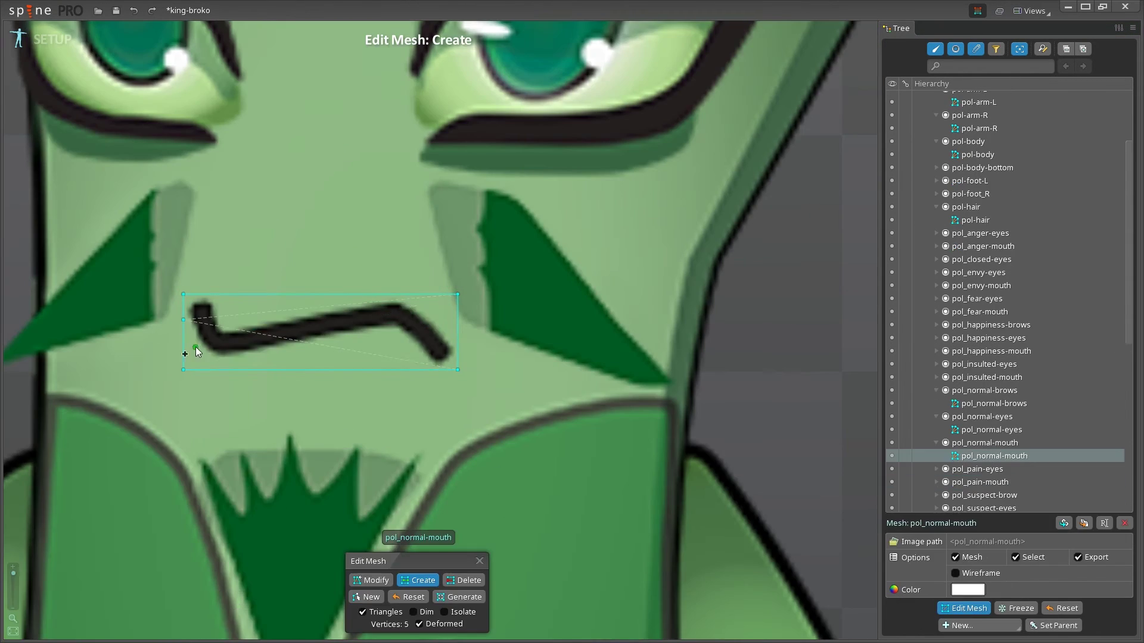
pyautogui.click(366, 597)
# Trace a close-fitting mesh outline around the mouth line, following its bends, and leave mesh editing
pyautogui.click(184, 317)
pyautogui.click(305, 349)
pyautogui.click(389, 335)
pyautogui.click(415, 352)
pyautogui.click(436, 369)
pyautogui.click(457, 352)
pyautogui.click(447, 328)
pyautogui.click(409, 297)
pyautogui.click(371, 297)
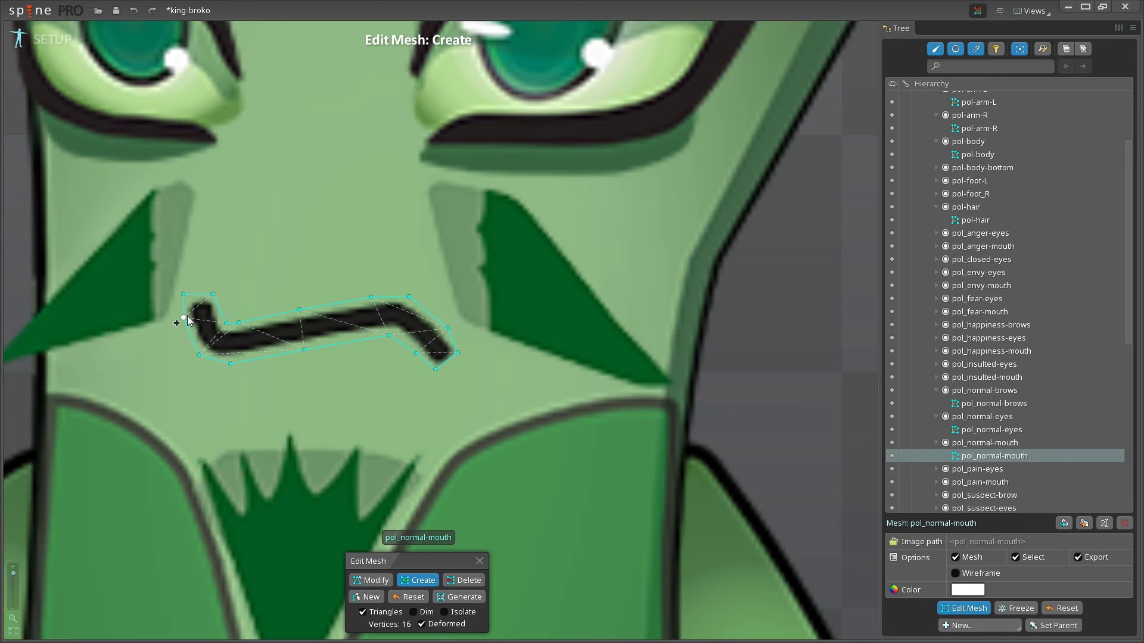
pyautogui.click(425, 346)
pyautogui.press('Escape')
# Activate the Create tool and select the root bone at the character's base as the parent
pyautogui.scroll(-6, 606, 295)
pyautogui.moveTo(721, 349); pyautogui.dragTo(723, 390)
pyautogui.moveTo(639, 486); pyautogui.dragTo(686, 356)
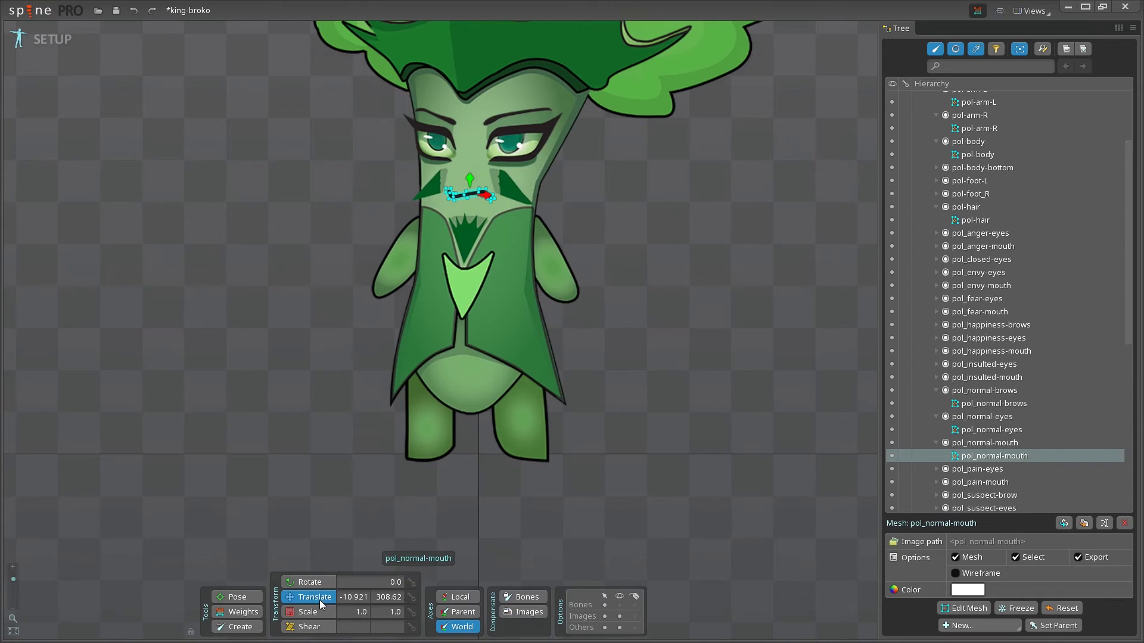
pyautogui.click(237, 628)
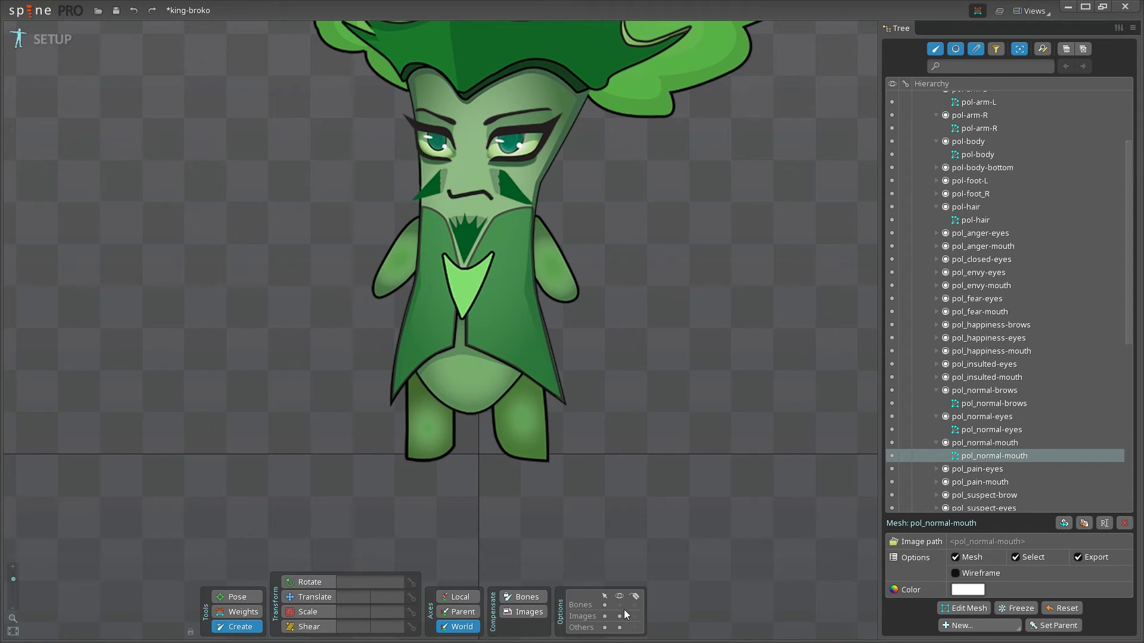
pyautogui.click(479, 456)
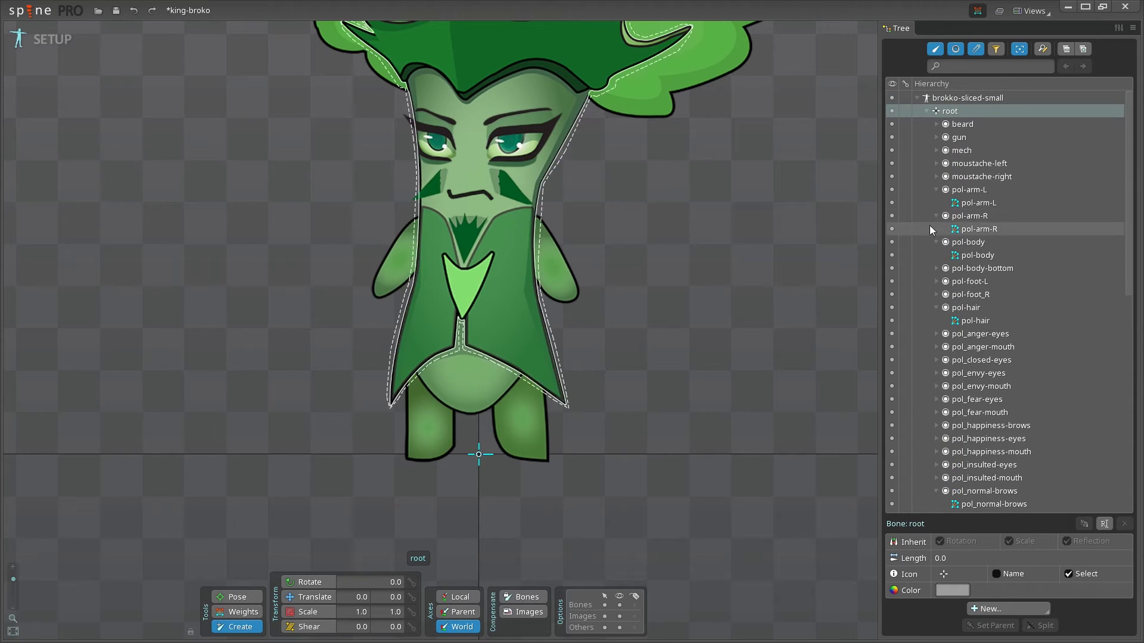
# Collapse the expanded arm, body, hair, brows, eyes and mouth slots in the hierarchy
pyautogui.click(937, 189)
pyautogui.click(936, 203)
pyautogui.click(935, 216)
pyautogui.click(935, 268)
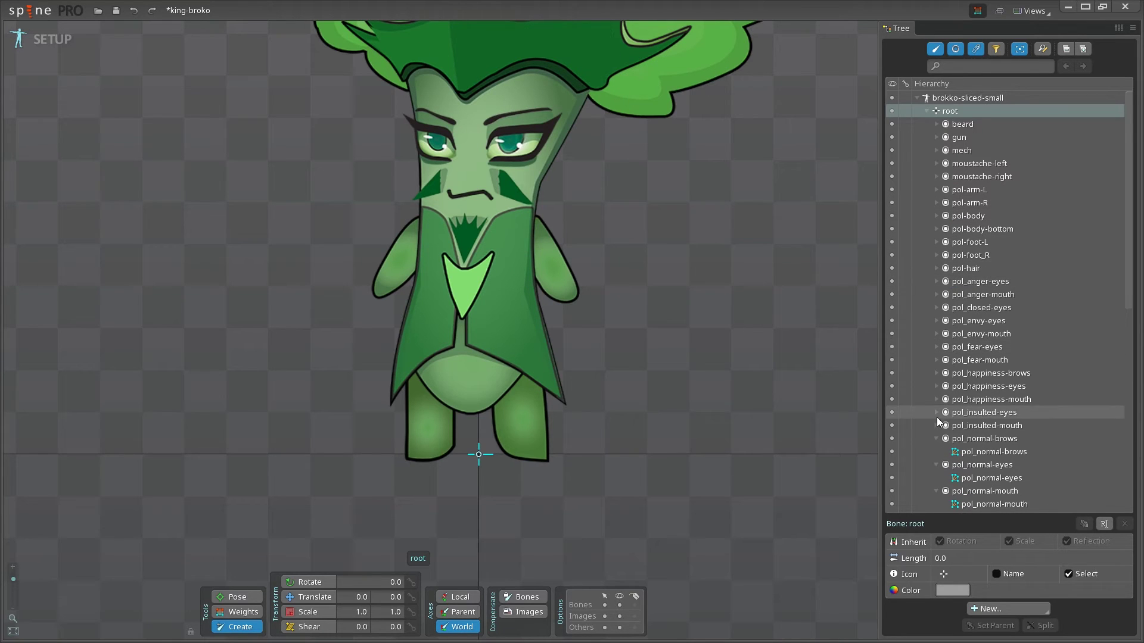
pyautogui.click(936, 438)
pyautogui.click(936, 451)
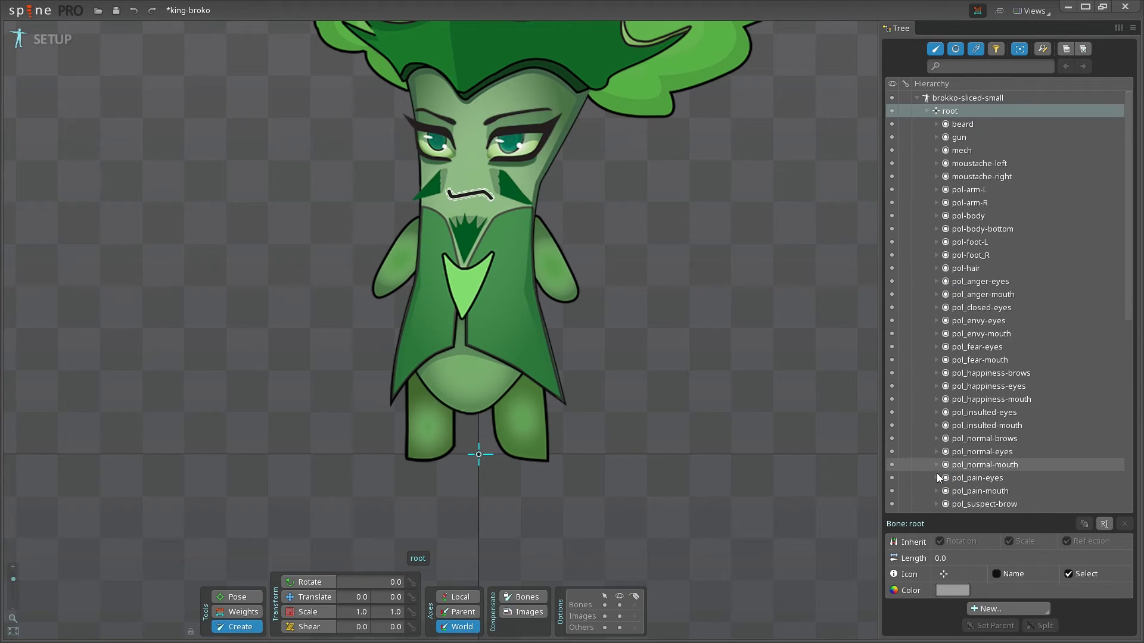
pyautogui.click(936, 465)
pyautogui.scroll(-1, 709, 247)
pyautogui.scroll(3, 731, 353)
# Create a zero-length pol-body bone at the torso's center and a child bone about 139 units long up to between the eyes
pyautogui.moveTo(728, 291)
pyautogui.mouseDown()
pyautogui.moveTo(728, 277)
pyautogui.moveTo(740, 279)
pyautogui.mouseUp()
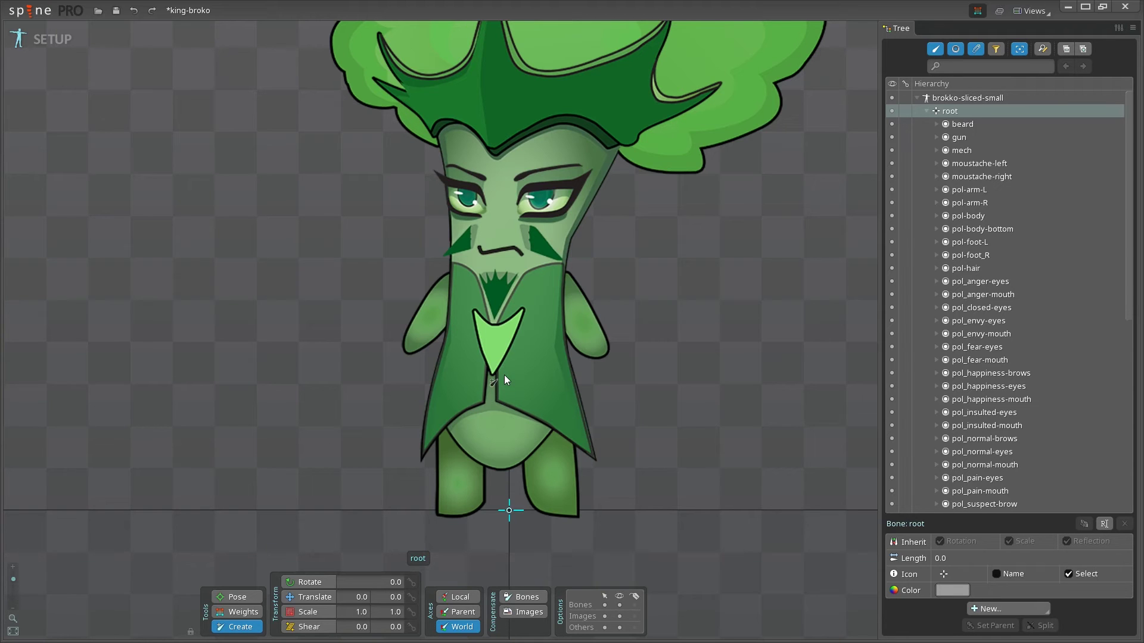
pyautogui.scroll(2, 513, 366)
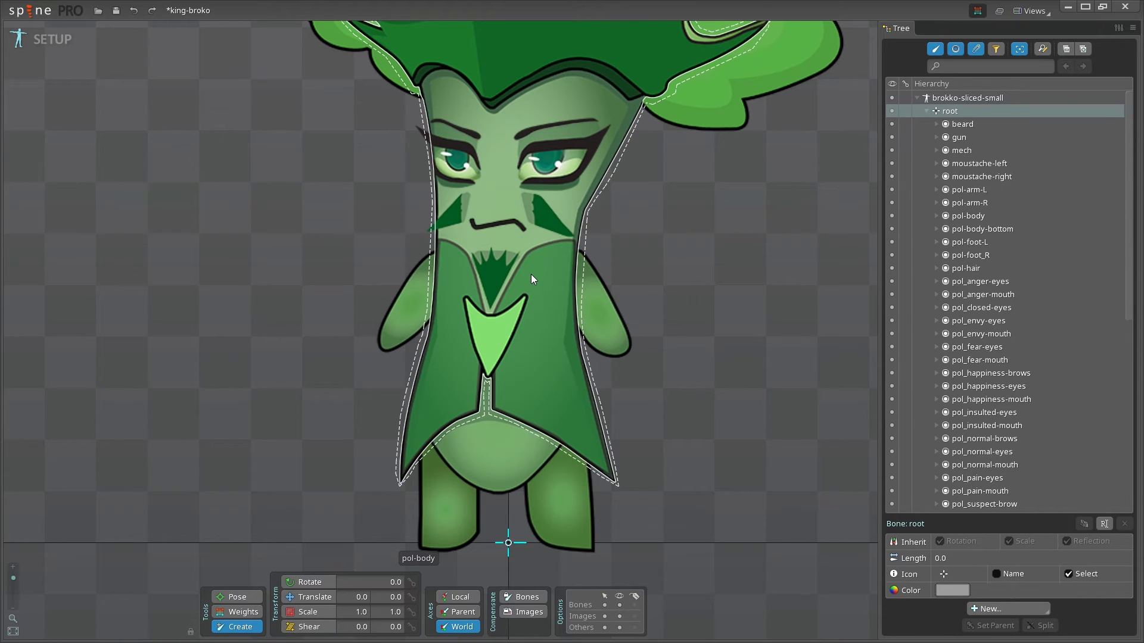
pyautogui.click(488, 345)
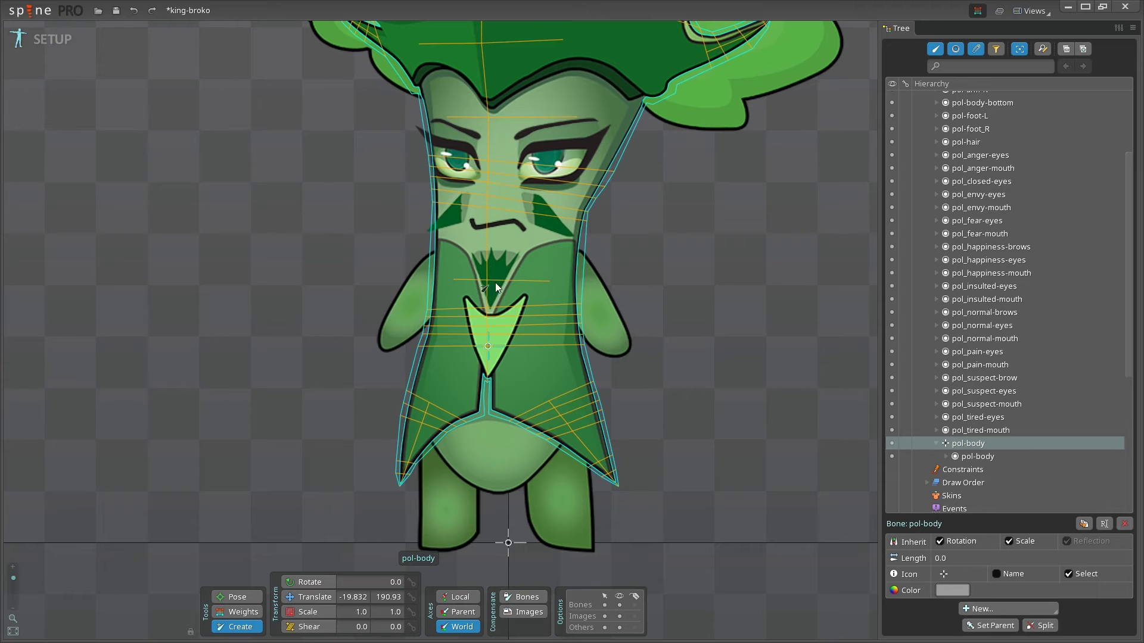
pyautogui.moveTo(490, 321); pyautogui.dragTo(491, 177)
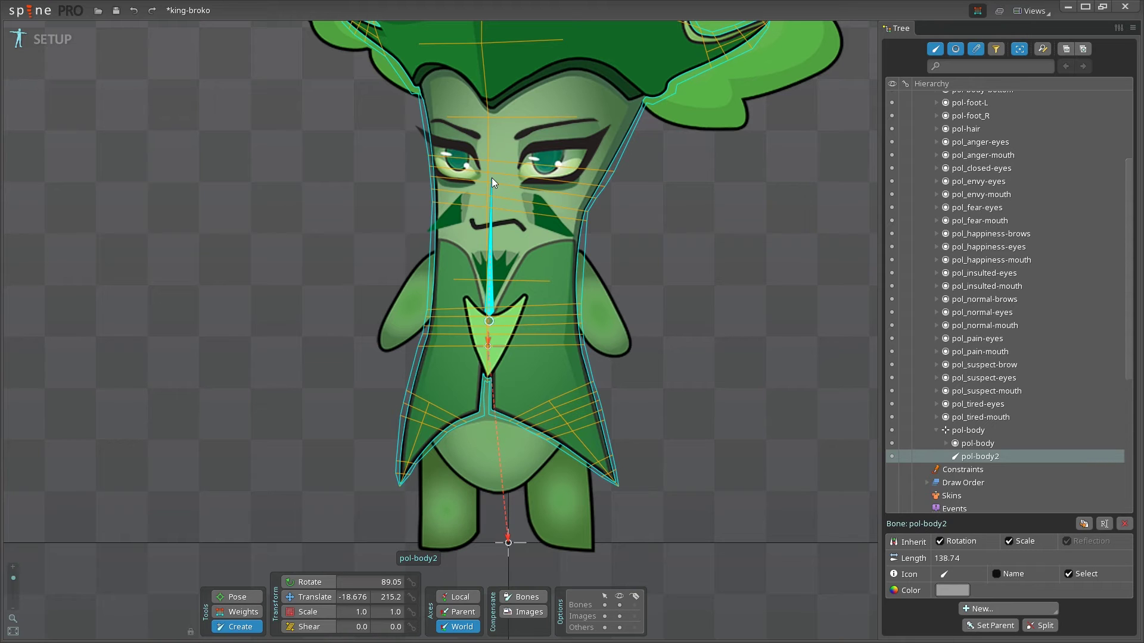
pyautogui.moveTo(491, 177); pyautogui.dragTo(492, 177)
# Extend the body chain with a bone about 120 units long into the crown and one about 136 units long up the central spike
pyautogui.moveTo(651, 159); pyautogui.dragTo(659, 294)
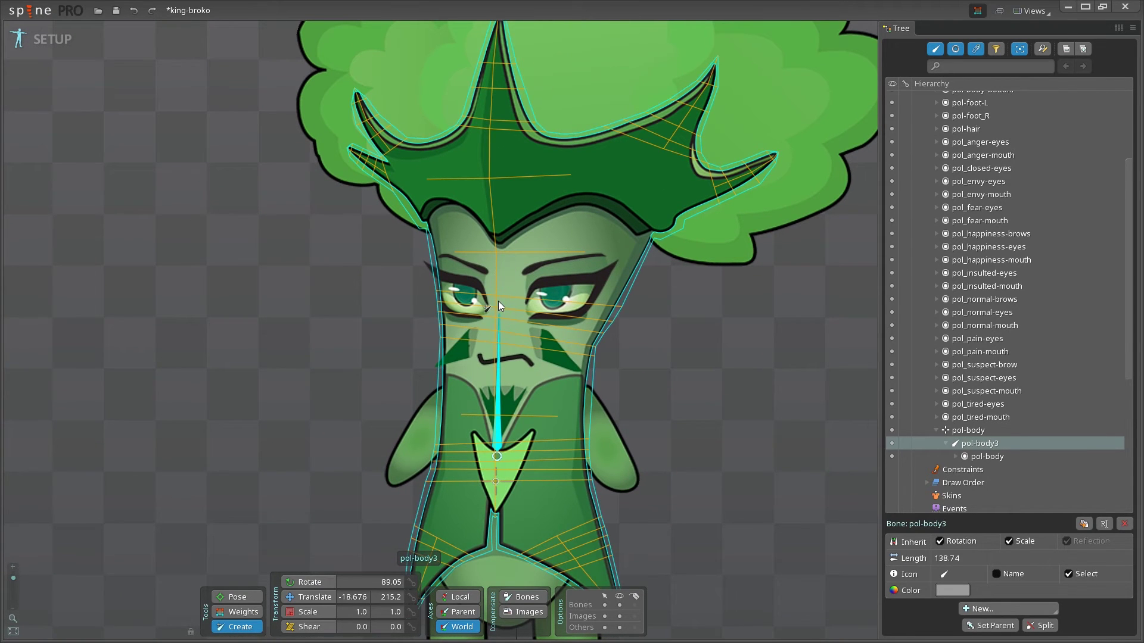
pyautogui.moveTo(498, 302); pyautogui.dragTo(491, 178)
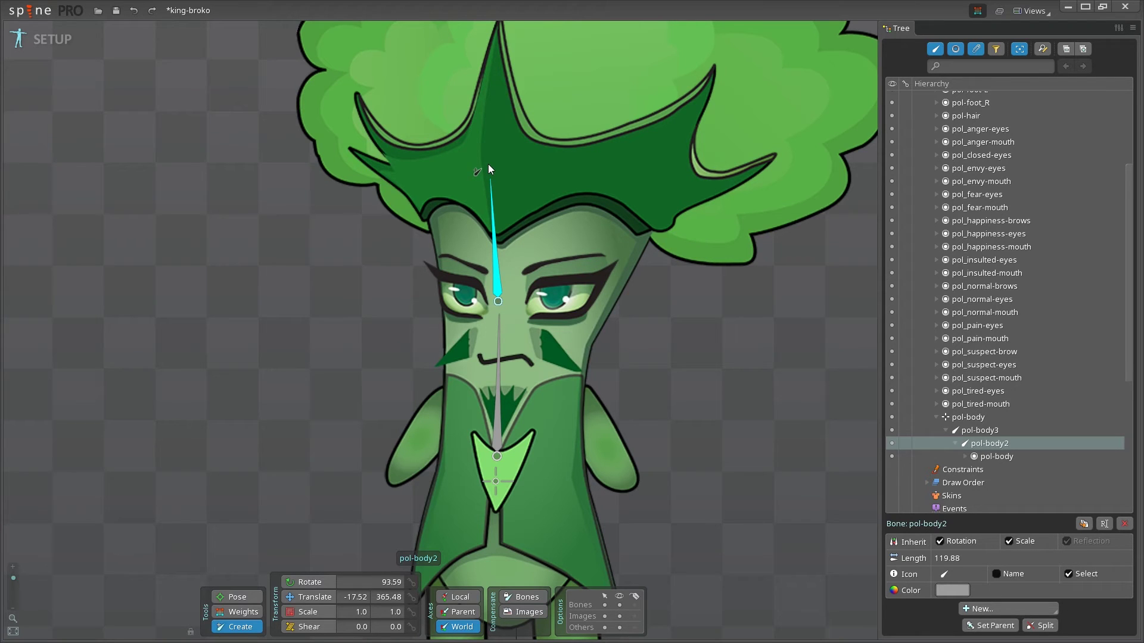
pyautogui.moveTo(488, 165); pyautogui.dragTo(497, 26)
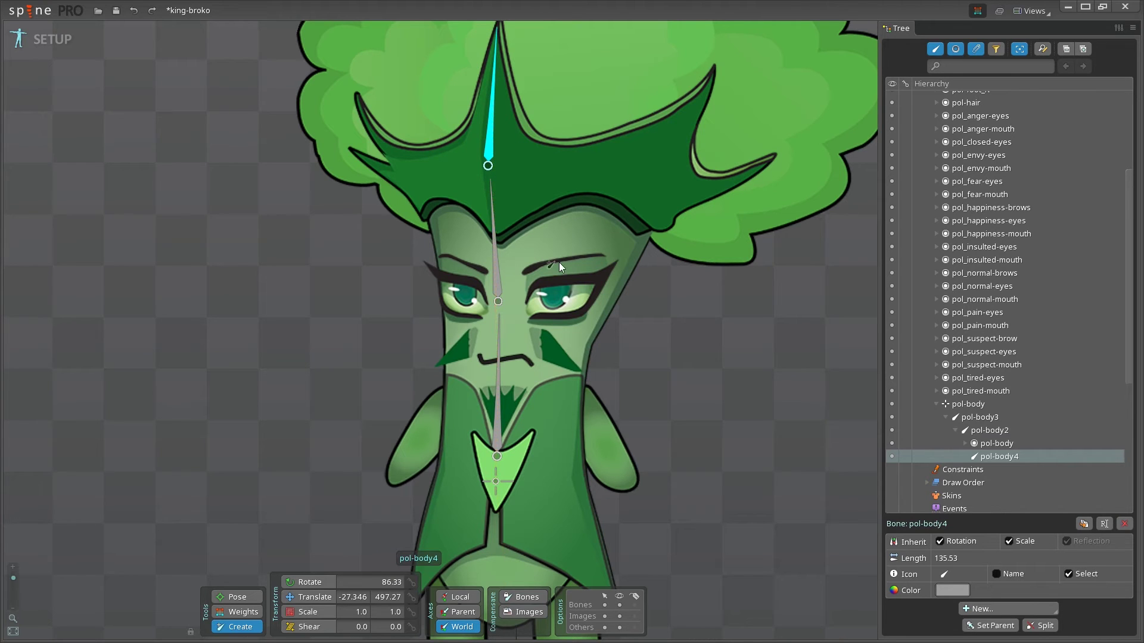
# Create two-bone chains in both right crown spikes, each parented to pol-body2
pyautogui.click(498, 284)
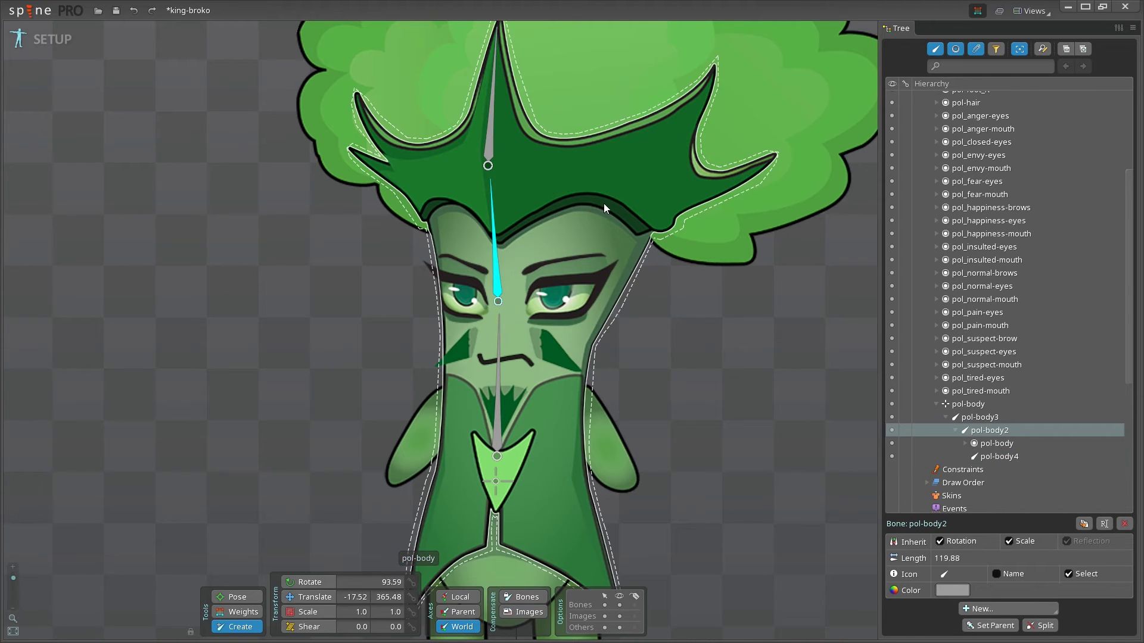
pyautogui.moveTo(617, 190); pyautogui.dragTo(713, 73)
pyautogui.click(497, 274)
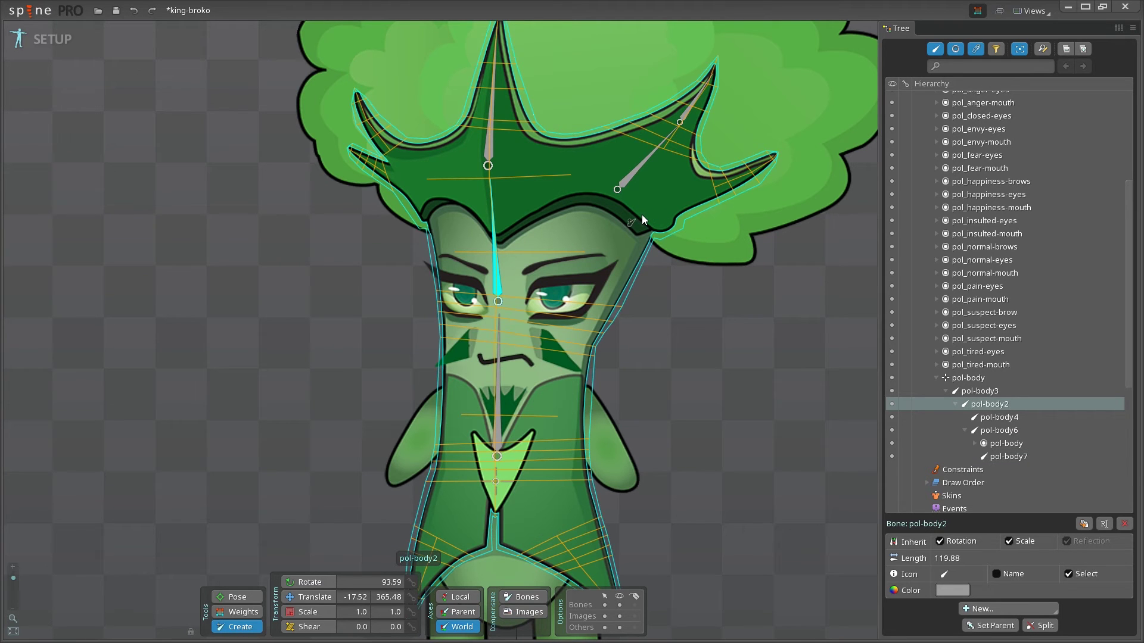
pyautogui.moveTo(639, 213); pyautogui.dragTo(771, 159)
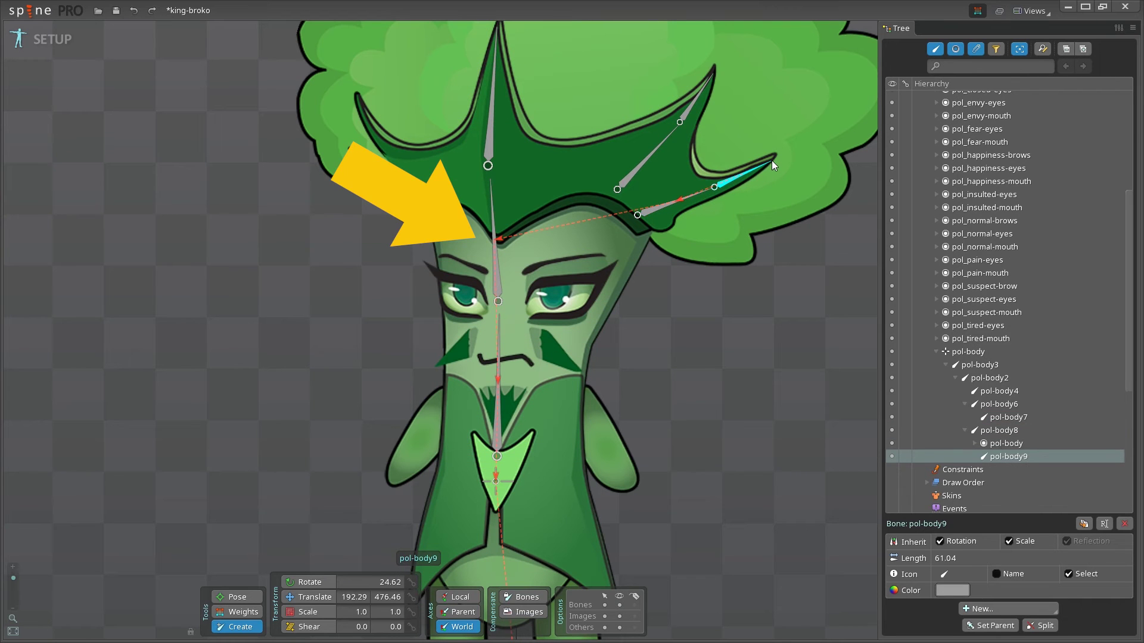
# Under pol-body2, create a two-bone chain in the upper left crown spike and a single bone about 47 units long in the lower one
pyautogui.click(495, 268)
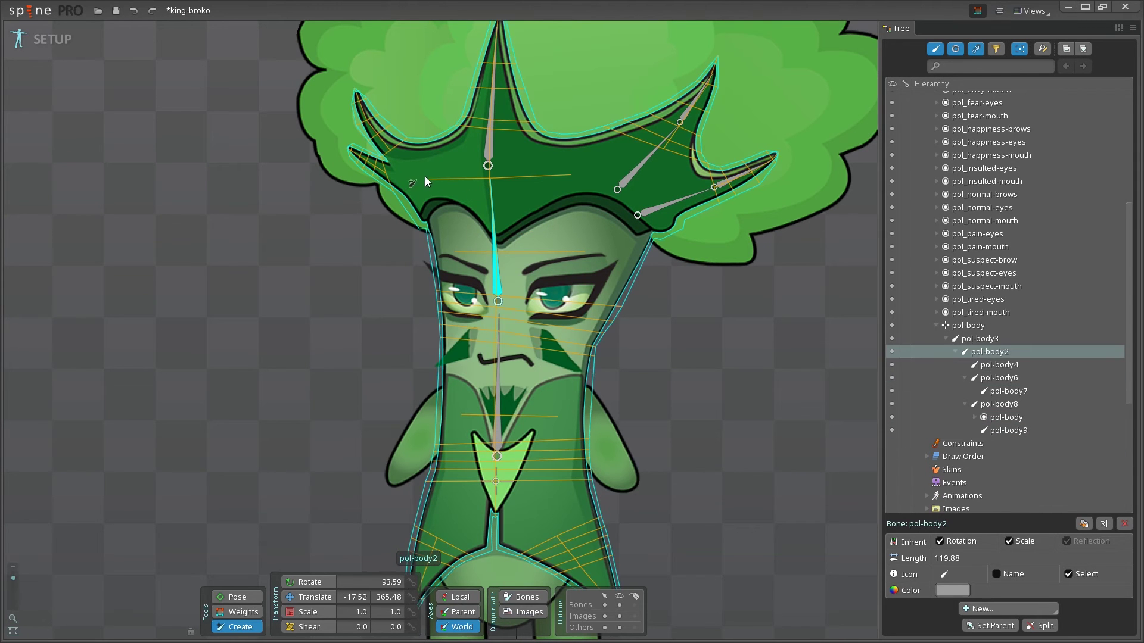
pyautogui.moveTo(439, 194); pyautogui.dragTo(355, 97)
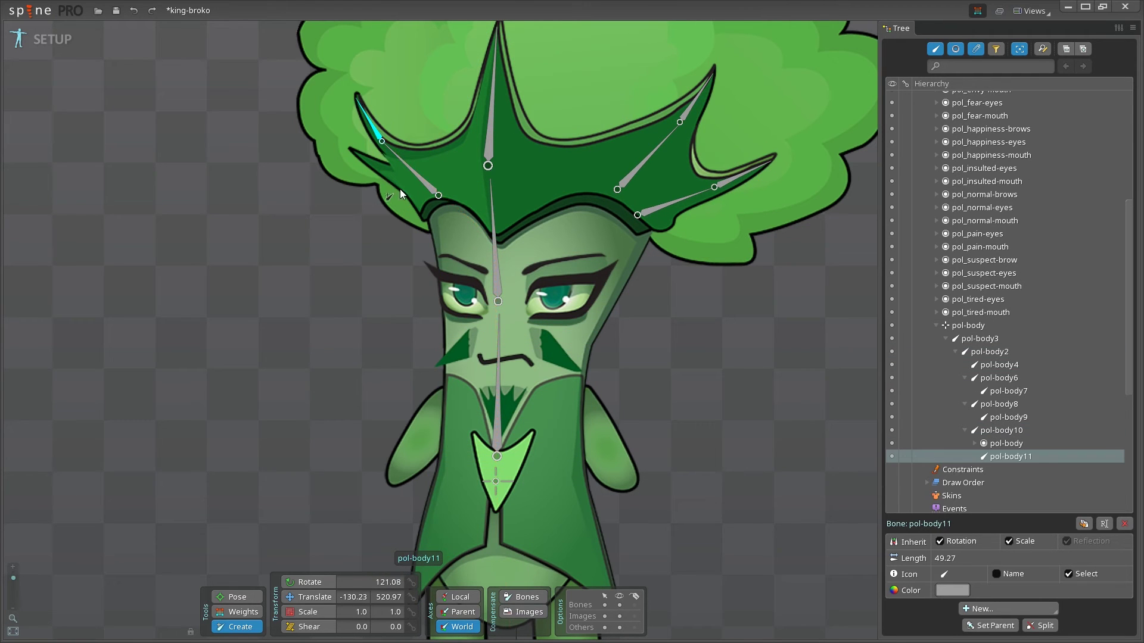
pyautogui.click(497, 276)
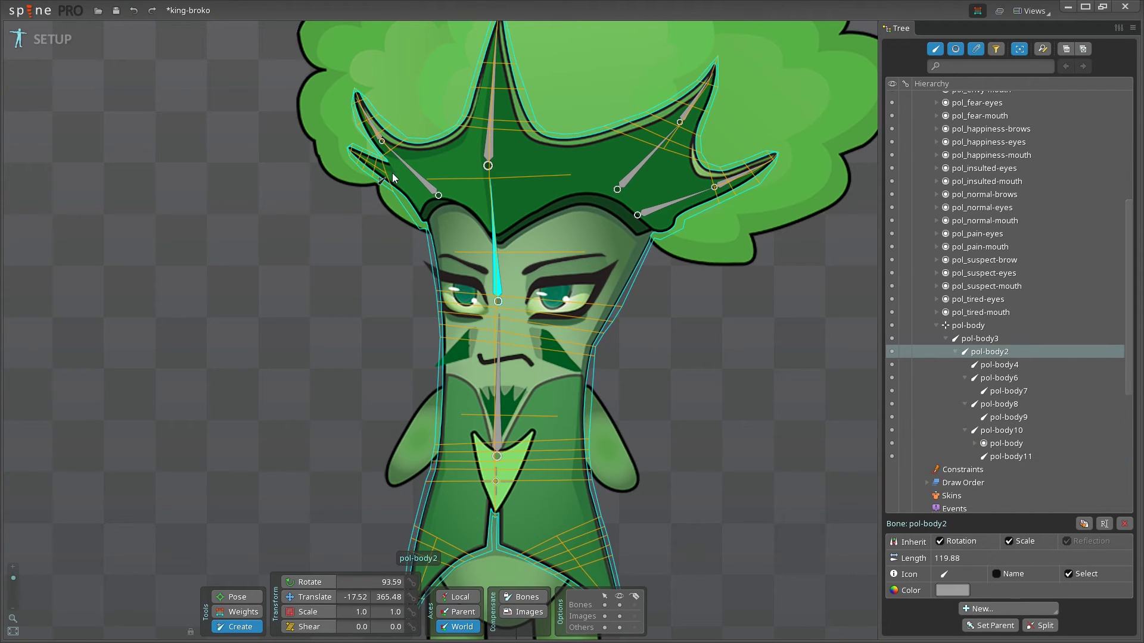
pyautogui.moveTo(393, 174); pyautogui.dragTo(350, 151)
# Create a two-bone chain down each of the left and right coat tails, both parented to pol-body3
pyautogui.moveTo(708, 448); pyautogui.dragTo(685, 330)
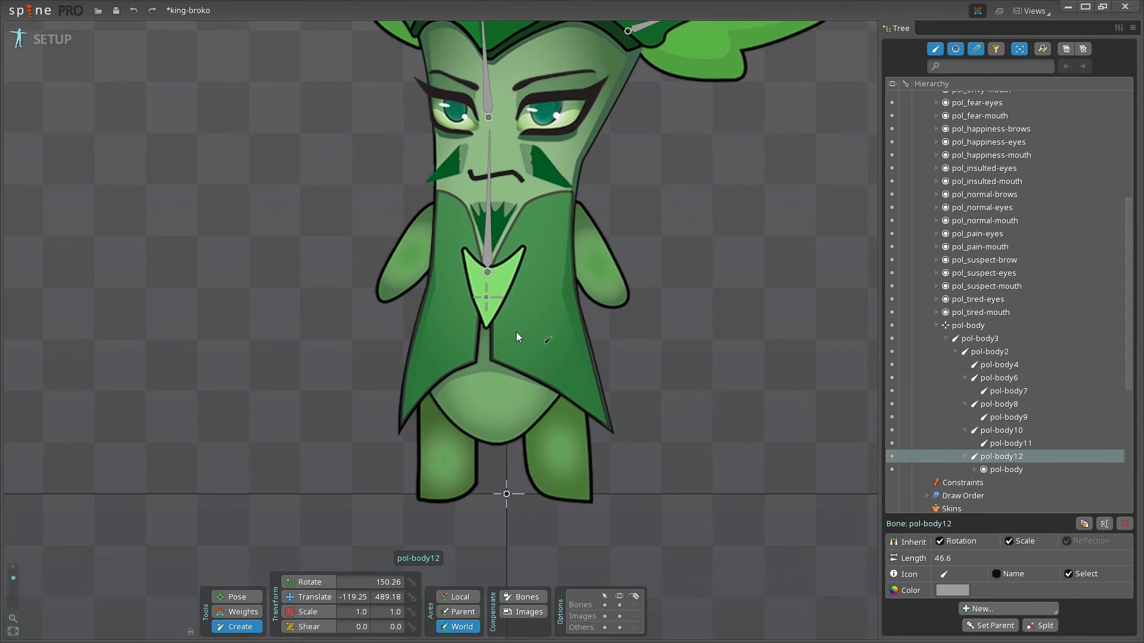
pyautogui.click(491, 254)
pyautogui.moveTo(458, 291); pyautogui.dragTo(419, 377)
pyautogui.moveTo(419, 378); pyautogui.dragTo(400, 420)
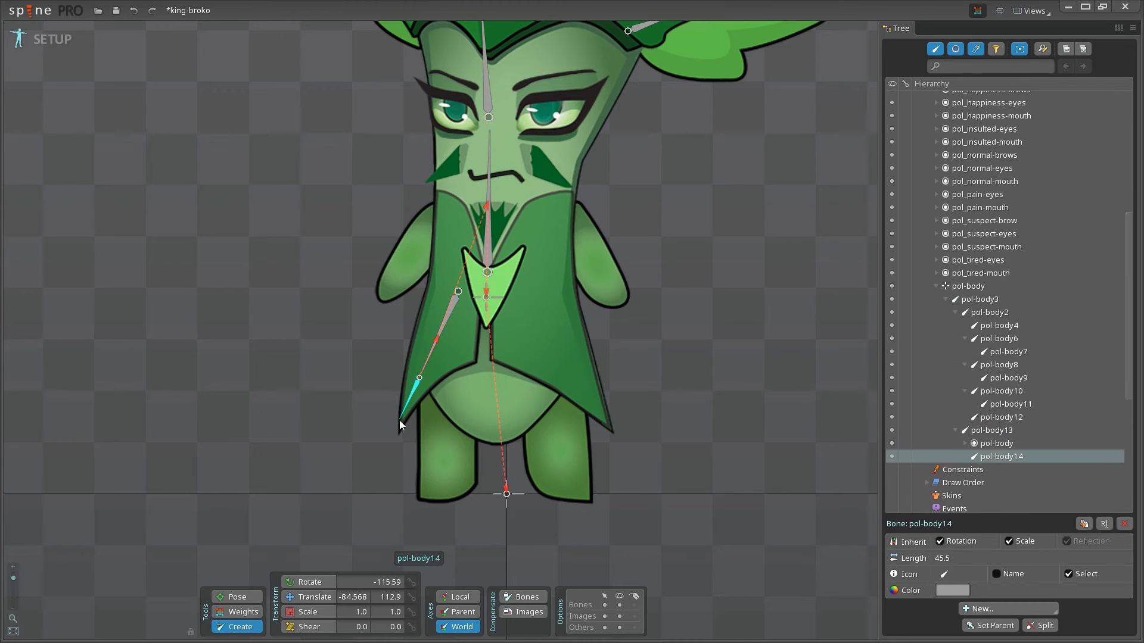
pyautogui.click(488, 250)
pyautogui.moveTo(525, 284); pyautogui.dragTo(609, 427)
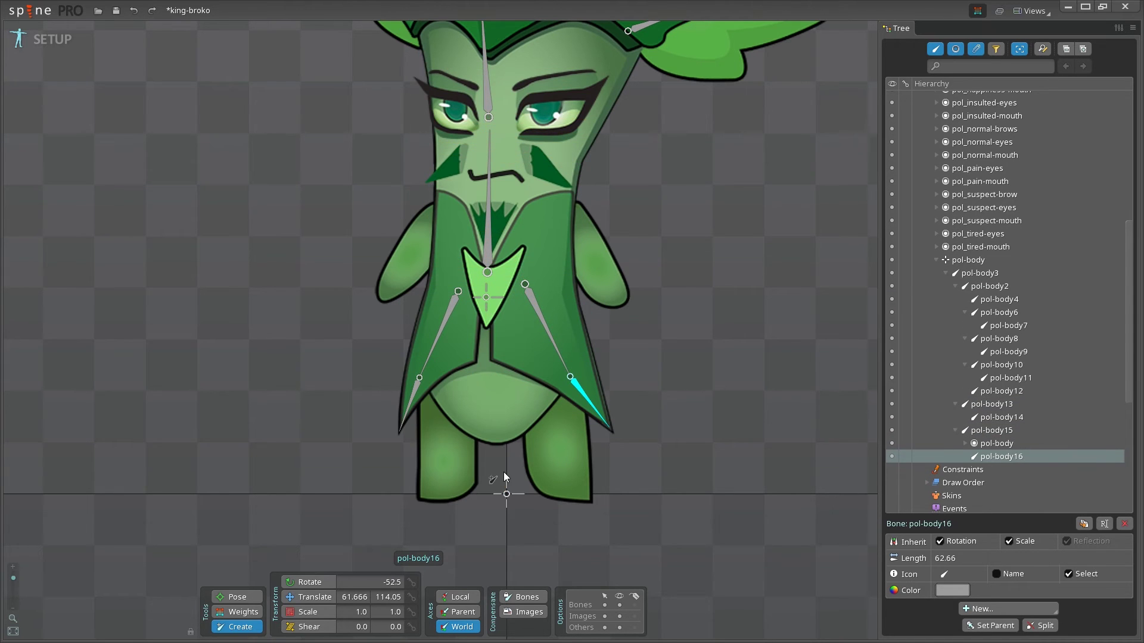
# Under pol-body, create a pol-body-bottom bone about 100 units long down the belly and one bone down each foot
pyautogui.click(486, 298)
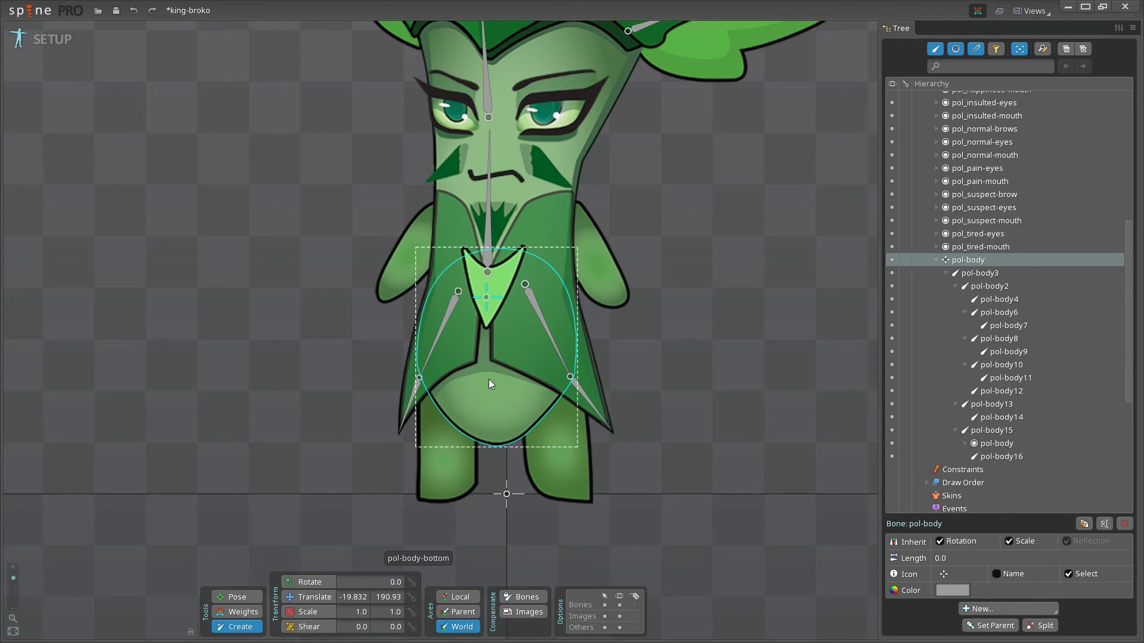
pyautogui.moveTo(485, 334); pyautogui.dragTo(493, 440)
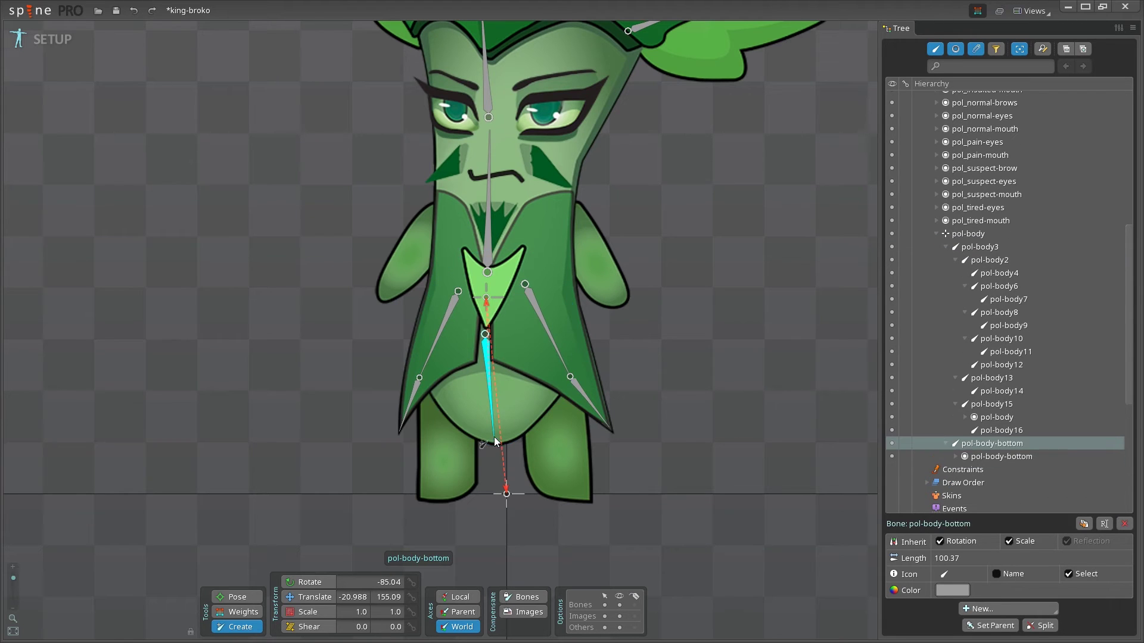
pyautogui.click(486, 298)
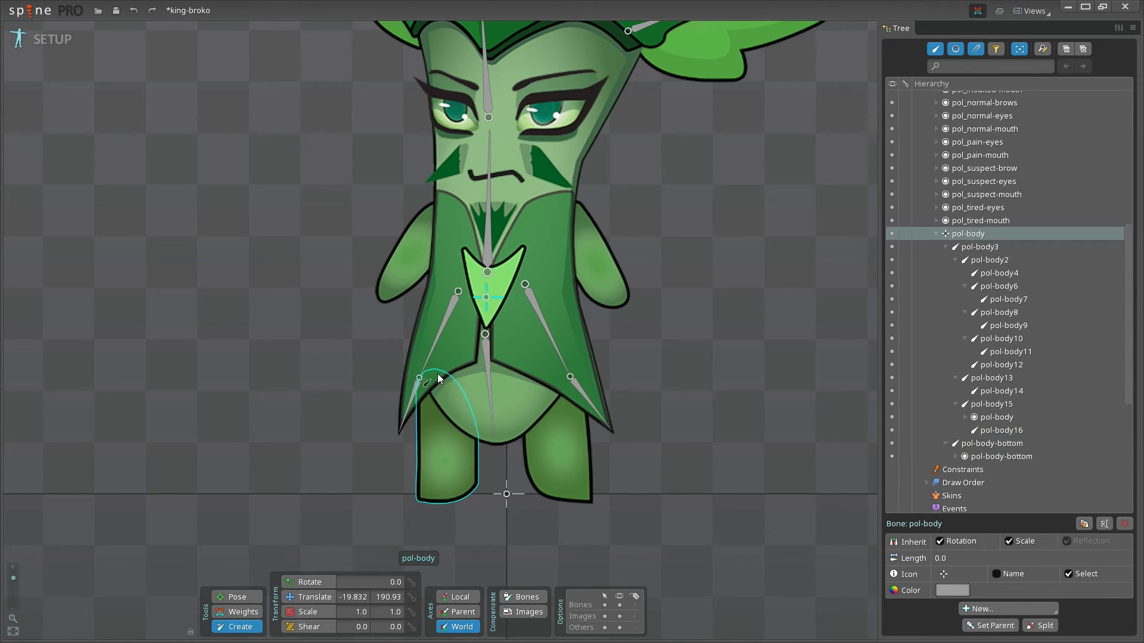
pyautogui.moveTo(438, 375); pyautogui.dragTo(439, 494)
pyautogui.click(486, 297)
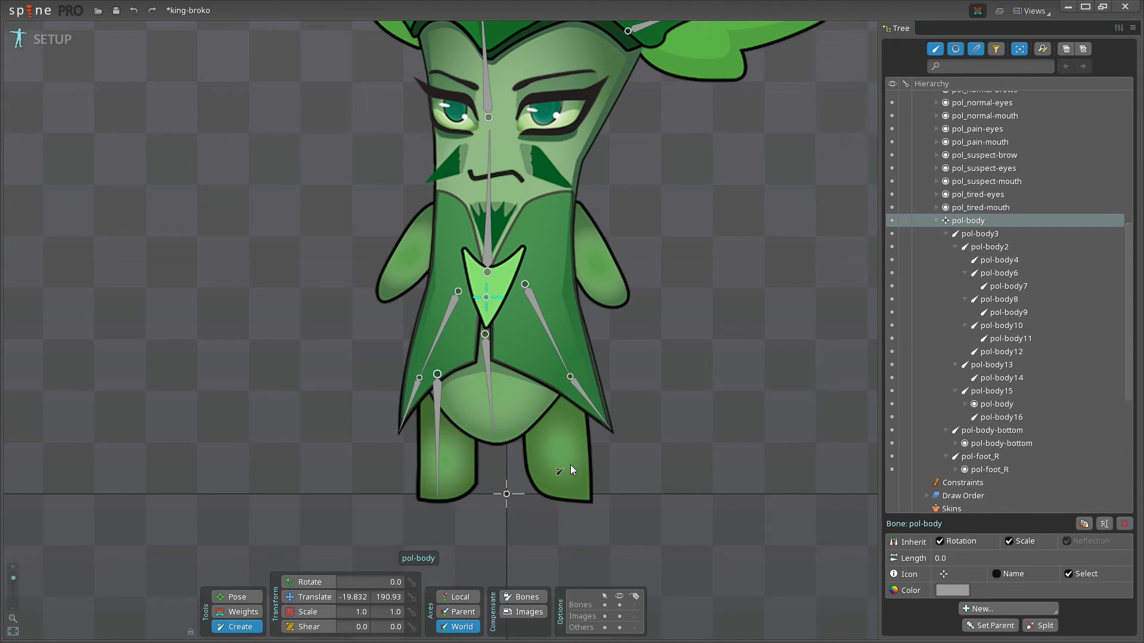
pyautogui.moveTo(553, 351); pyautogui.dragTo(563, 500)
# Create two-bone chains along pol-arm-R and pol-arm-L from shoulder to hand, parented to pol-body3
pyautogui.click(488, 220)
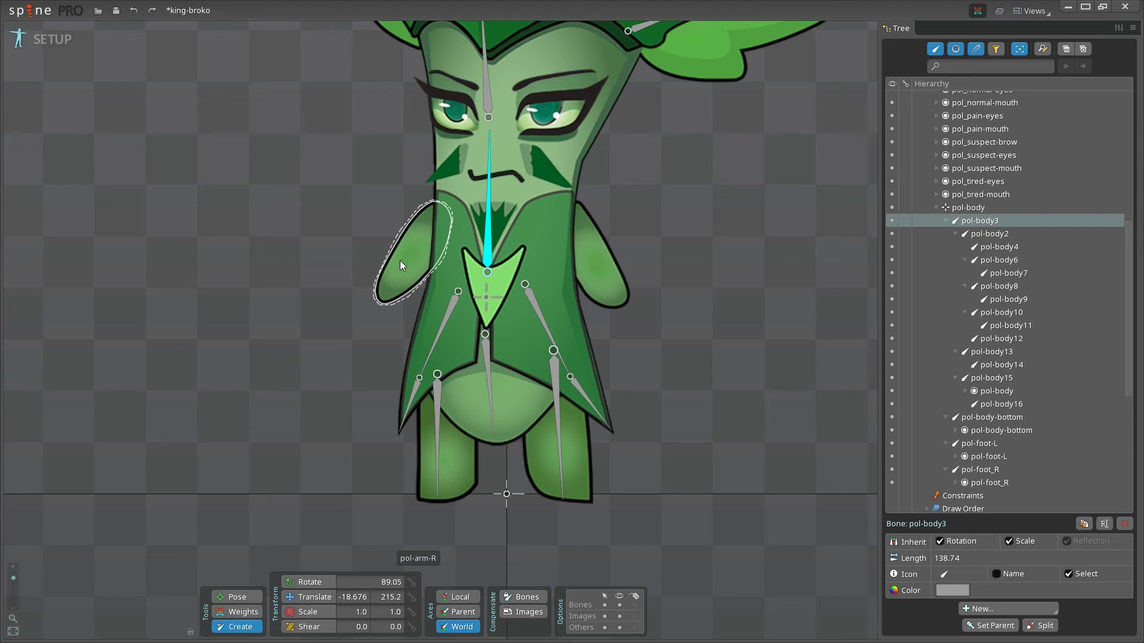
pyautogui.moveTo(444, 206); pyautogui.dragTo(383, 305)
pyautogui.click(486, 256)
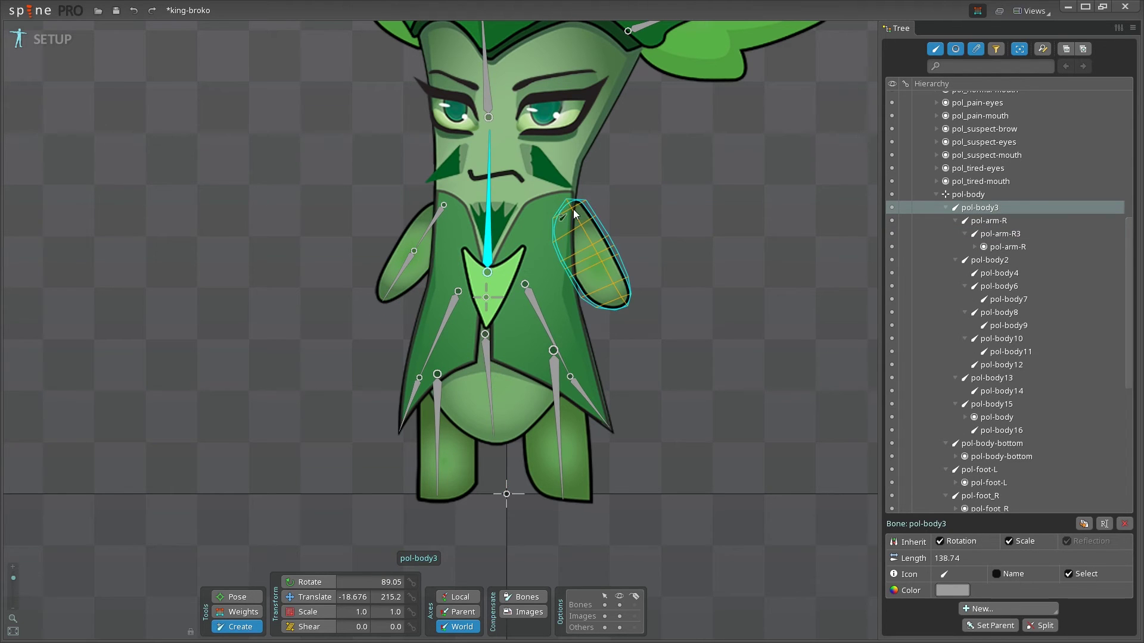
pyautogui.moveTo(567, 203); pyautogui.dragTo(624, 305)
# Under pol-body2, create a two-bone chain for pol-hair running out through the right hair lobe
pyautogui.moveTo(690, 135); pyautogui.dragTo(682, 448)
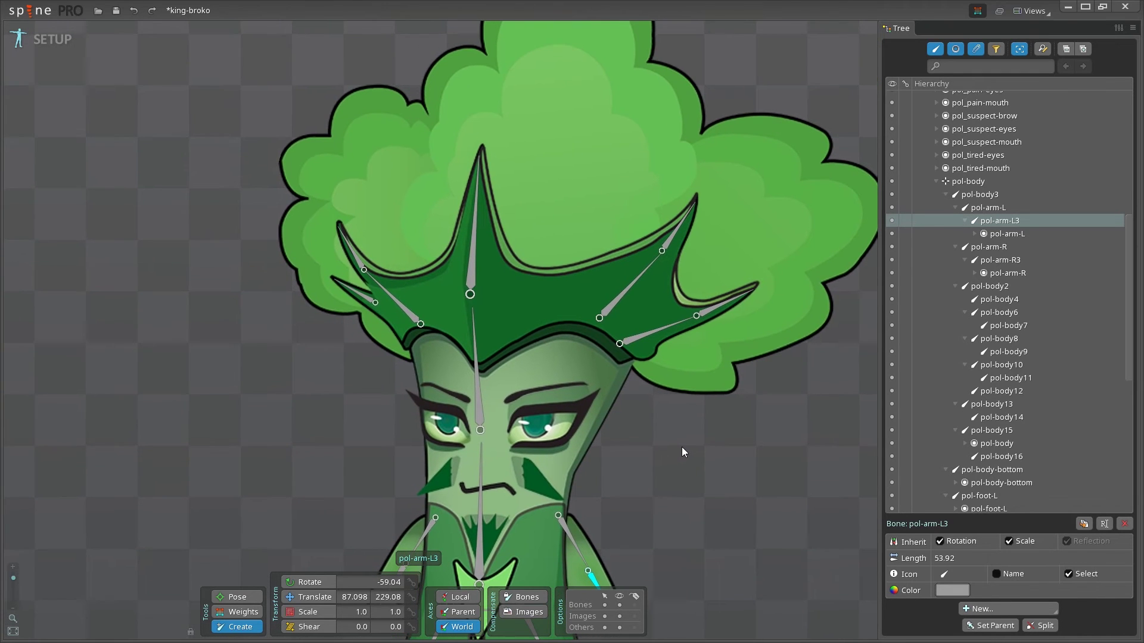
pyautogui.click(478, 402)
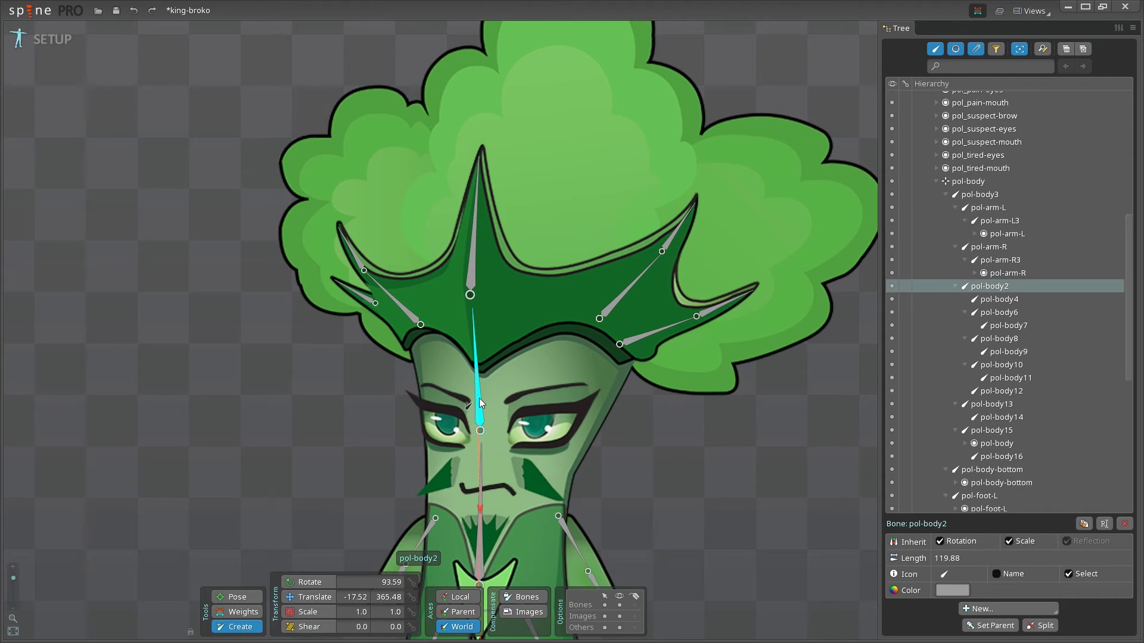
pyautogui.keyDown('ctrl'); pyautogui.click(571, 159); pyautogui.keyUp('ctrl')
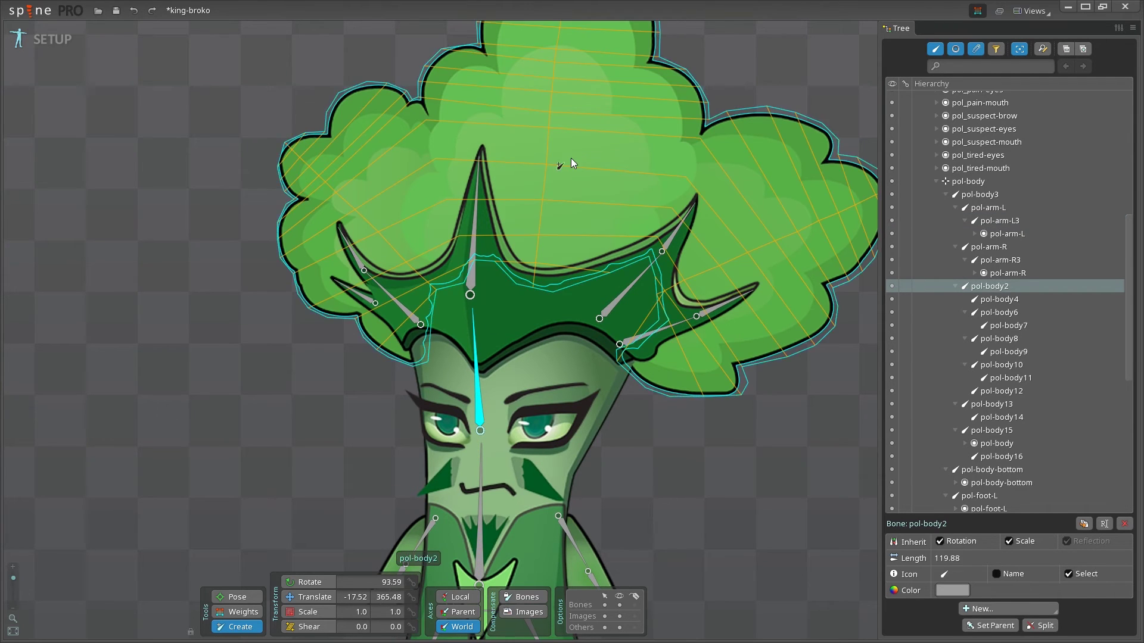
pyautogui.moveTo(615, 316); pyautogui.dragTo(735, 190)
# Create two chained bones up the middle of the hair under pol-body2, the lower about 153 units long, and reselect pol-body2
pyautogui.click(331, 393)
pyautogui.moveTo(508, 106); pyautogui.dragTo(530, 224)
pyautogui.moveTo(417, 404); pyautogui.dragTo(437, 169)
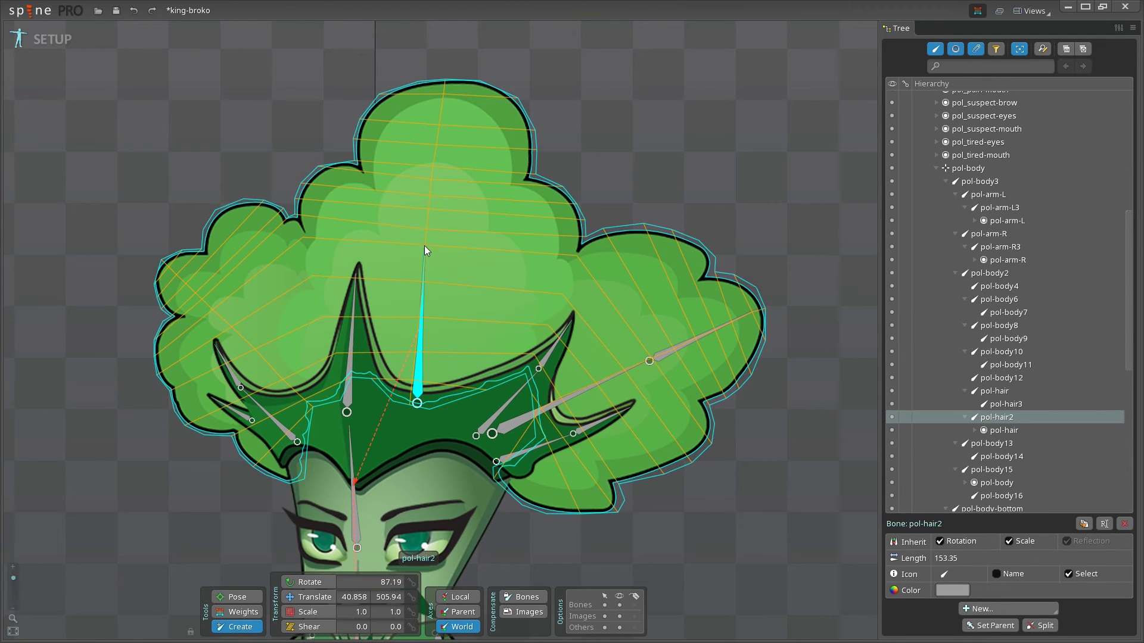
pyautogui.moveTo(424, 246); pyautogui.dragTo(444, 84)
pyautogui.click(352, 334)
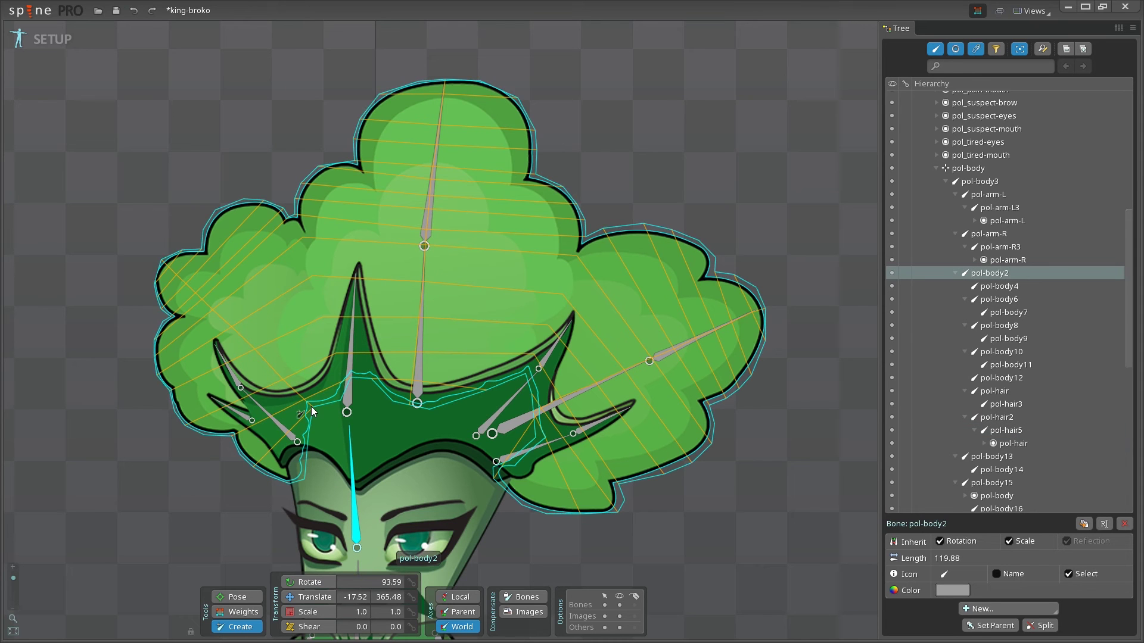
# Under pol-body2, create a two-bone chain for pol-hair out through the left hair lobe, the outer bone about 88 units long
pyautogui.moveTo(313, 409); pyautogui.dragTo(165, 269)
pyautogui.scroll(-4, 692, 481)
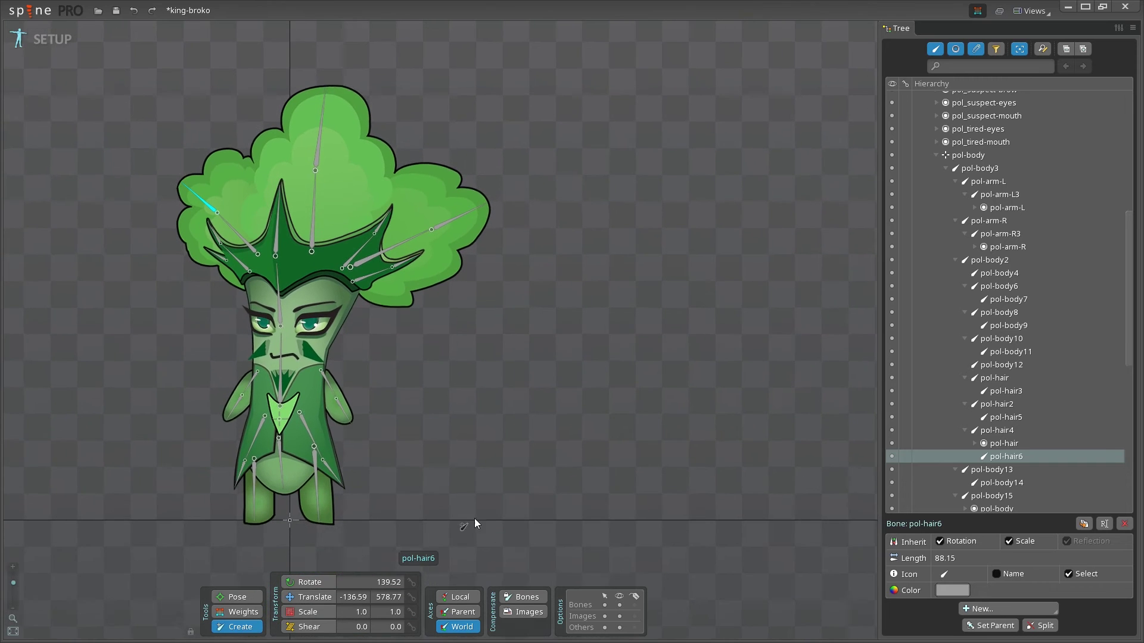
pyautogui.moveTo(498, 452); pyautogui.dragTo(727, 397)
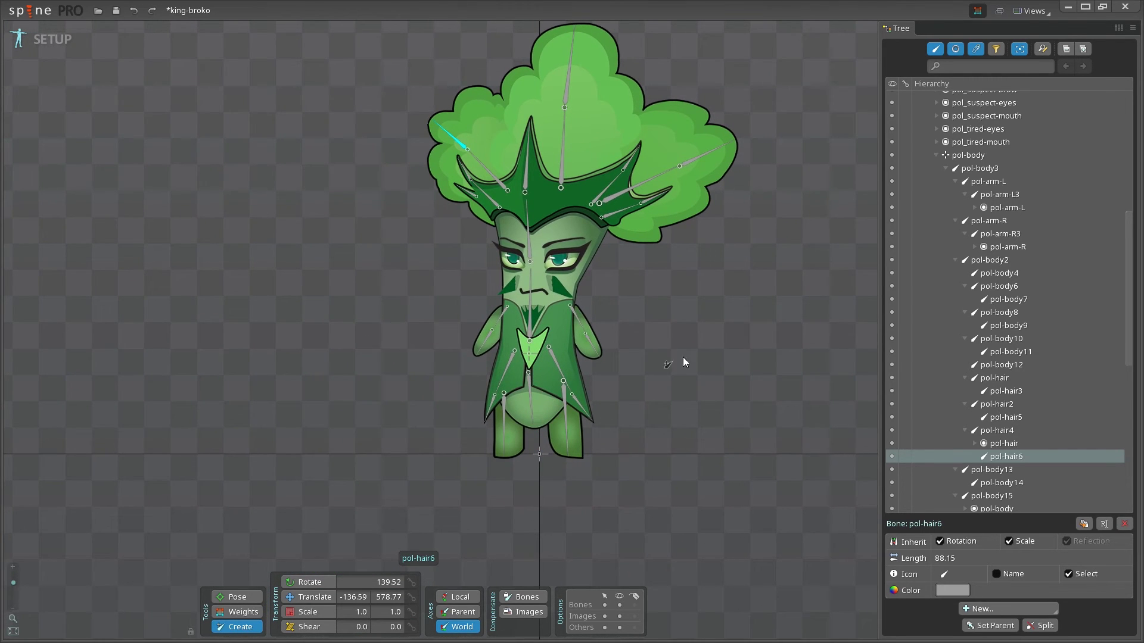
pyautogui.moveTo(690, 359); pyautogui.dragTo(632, 381)
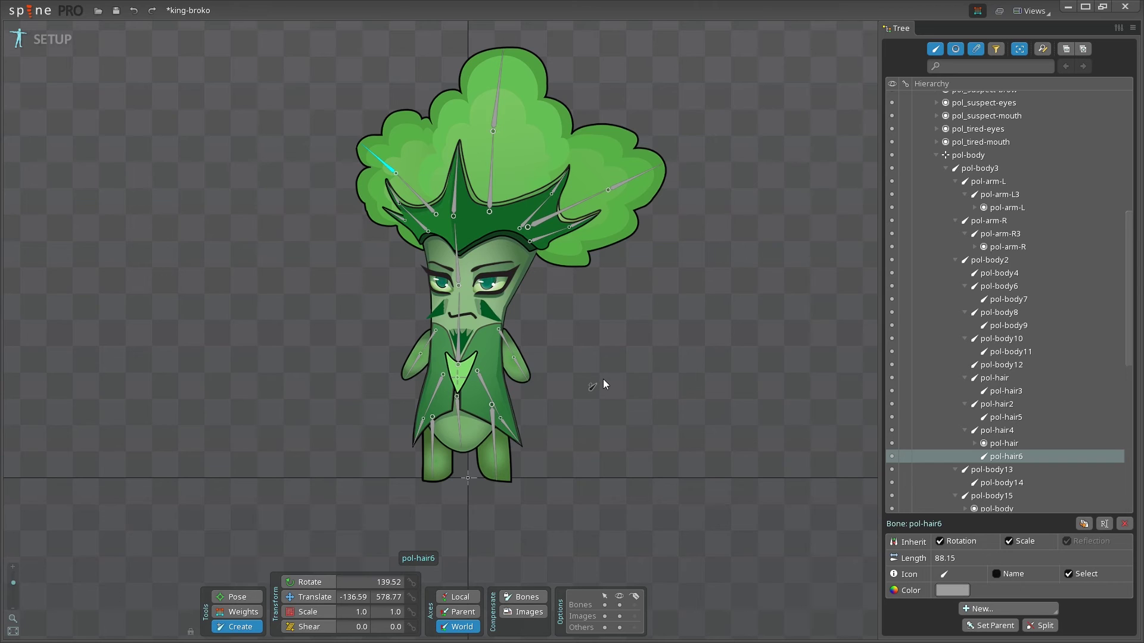
# Create a zero-length face bone at the nose under pol-body3, with the pol_normal-eyes mesh attached to it
pyautogui.scroll(5, 562, 327)
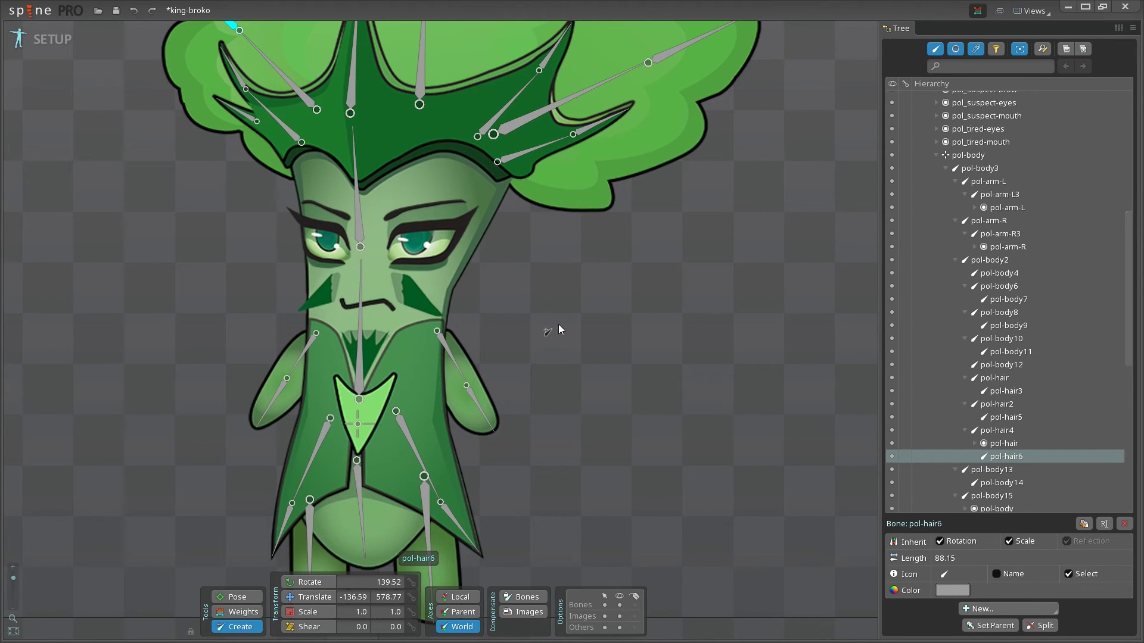
pyautogui.scroll(4, 558, 316)
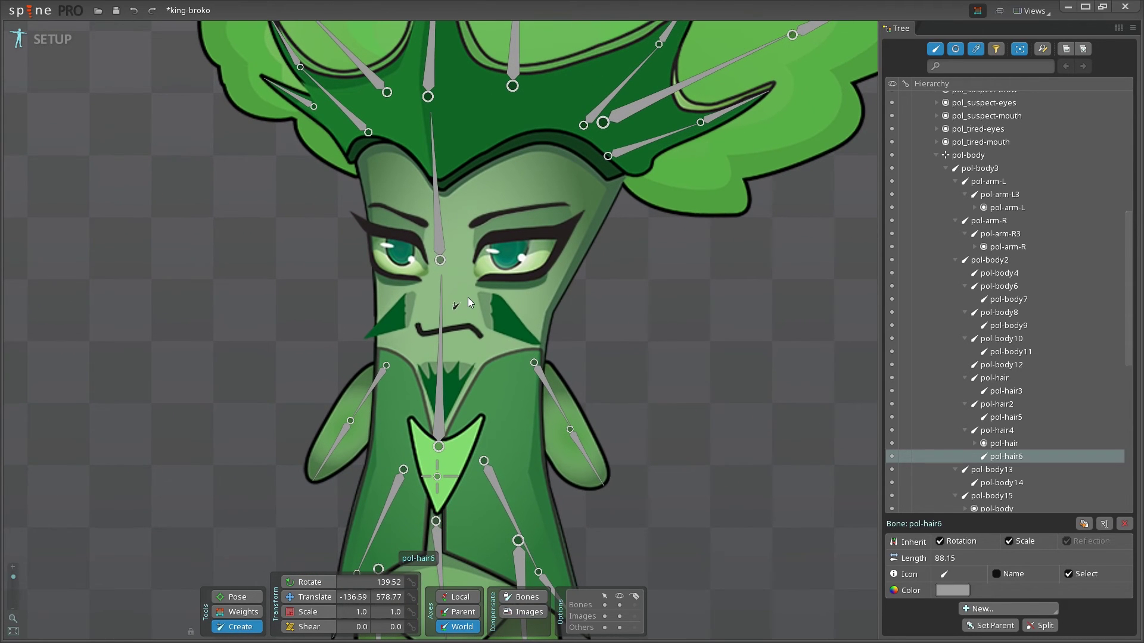
pyautogui.keyDown('ctrl'); pyautogui.click(441, 352); pyautogui.keyUp('ctrl')
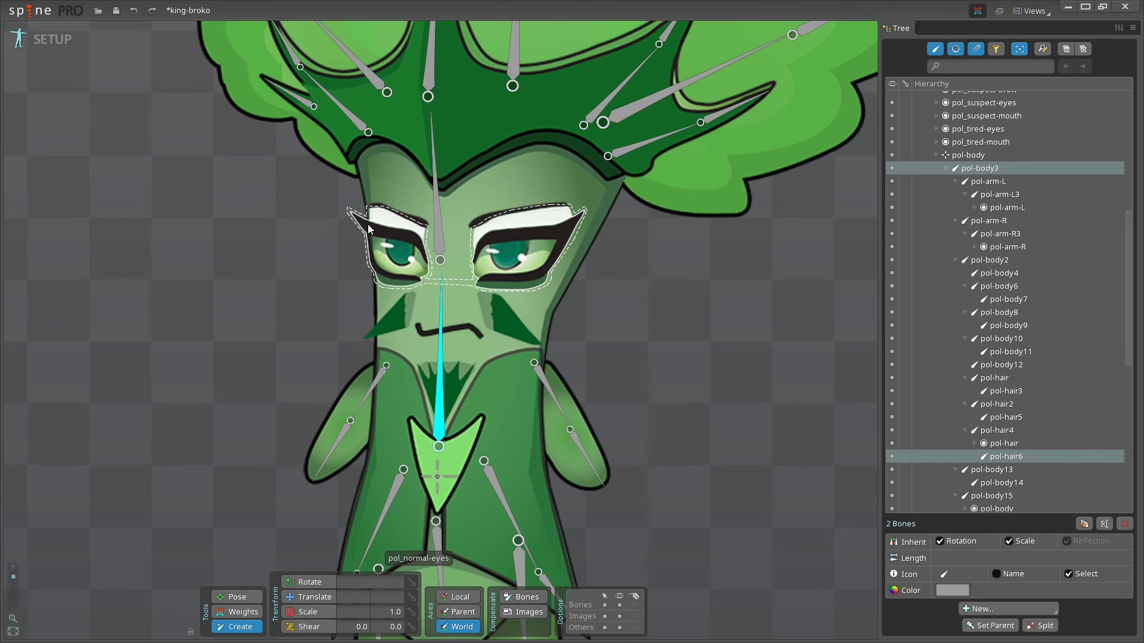
pyautogui.scroll(3, 464, 256)
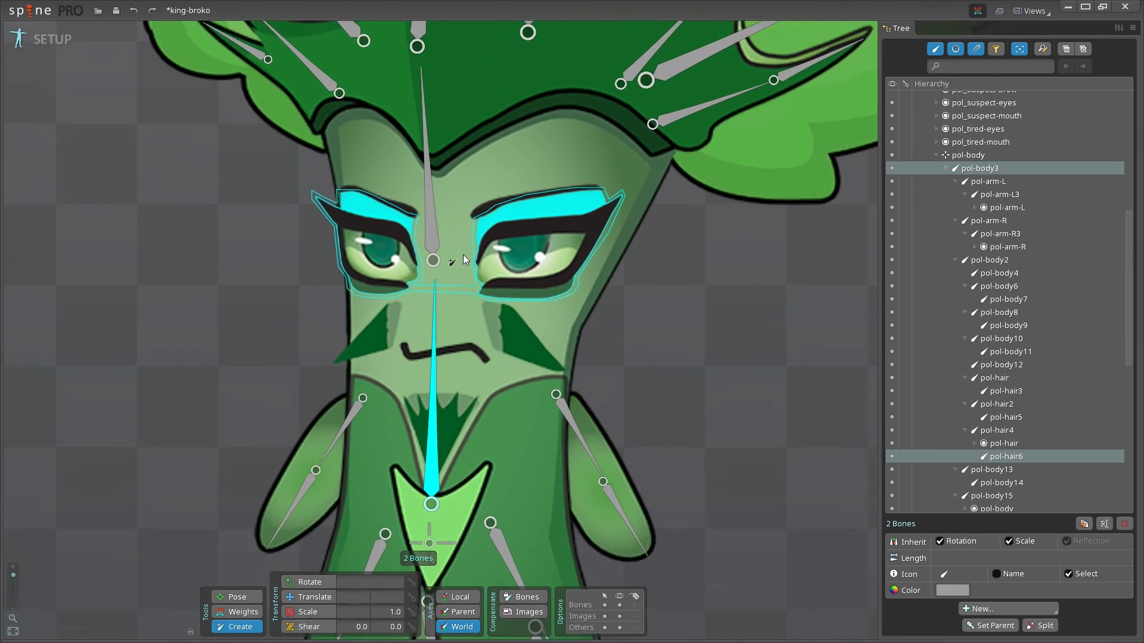
pyautogui.scroll(1, 464, 261)
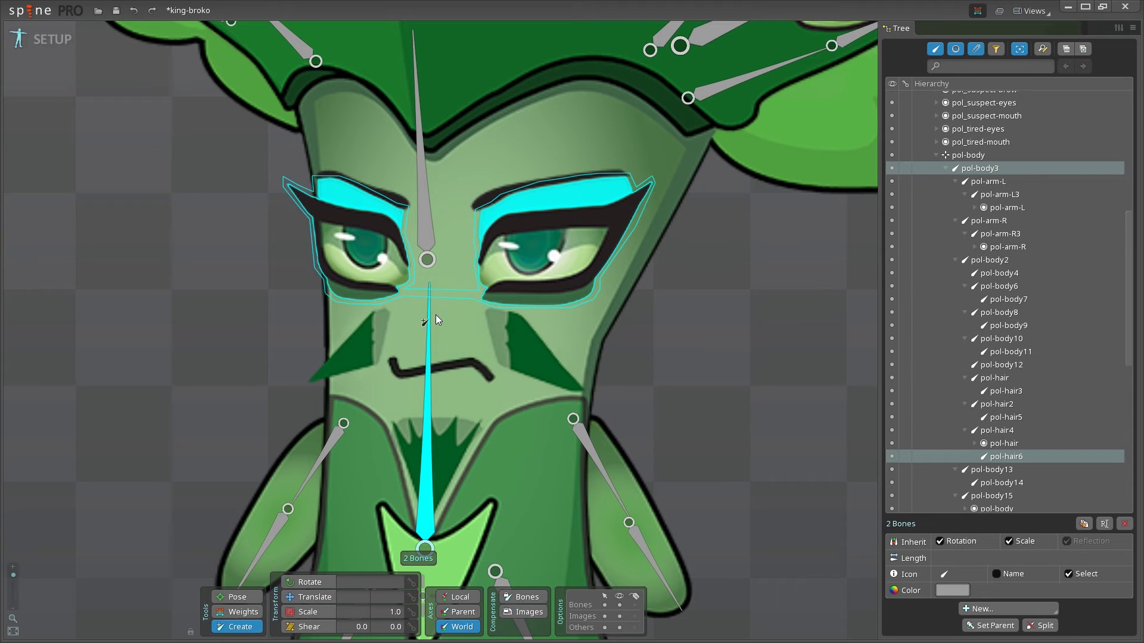
pyautogui.click(435, 314)
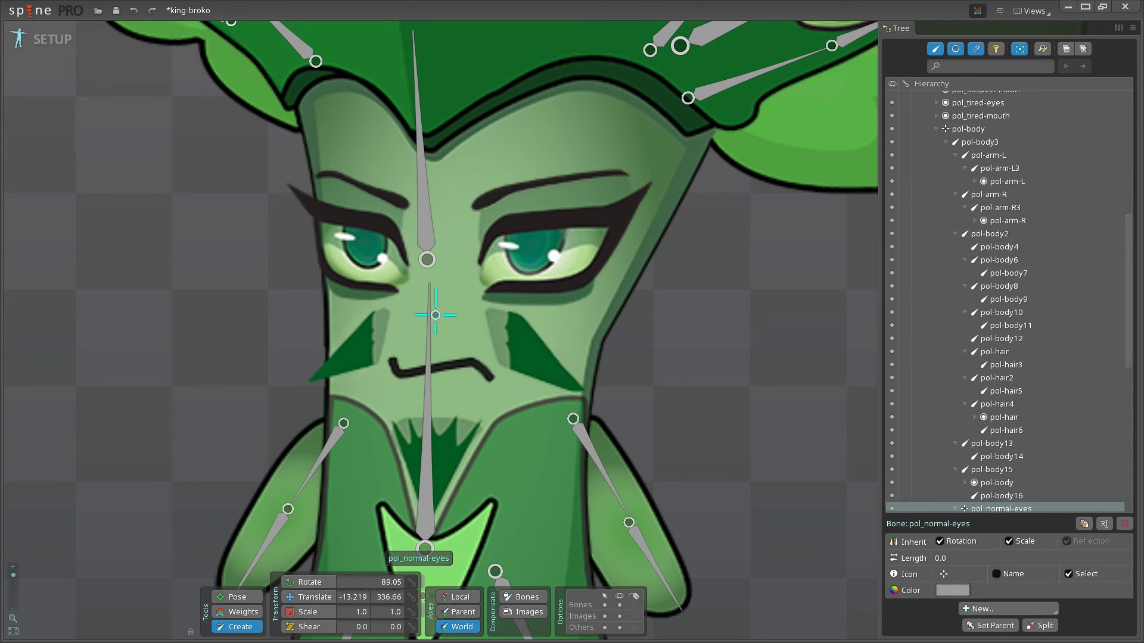
# Create a three-bone chain along each eyebrow for pol_normal-brows, running from the inner to the outer end and parented to pol_normal-eyes
pyautogui.click(481, 203)
pyautogui.moveTo(477, 205); pyautogui.dragTo(623, 172)
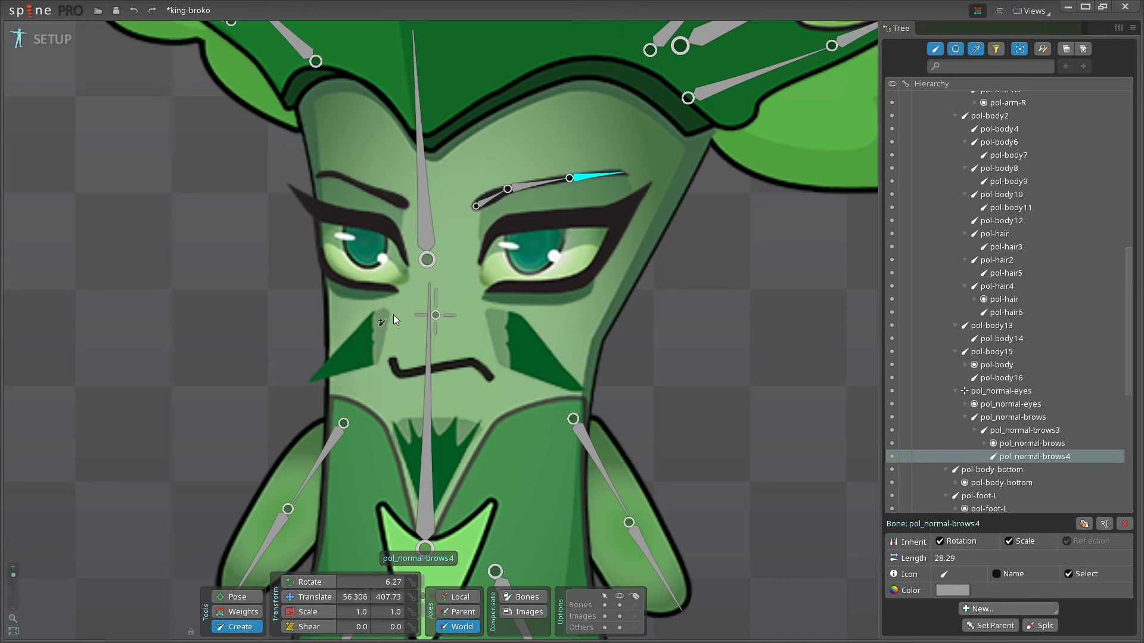
pyautogui.click(431, 315)
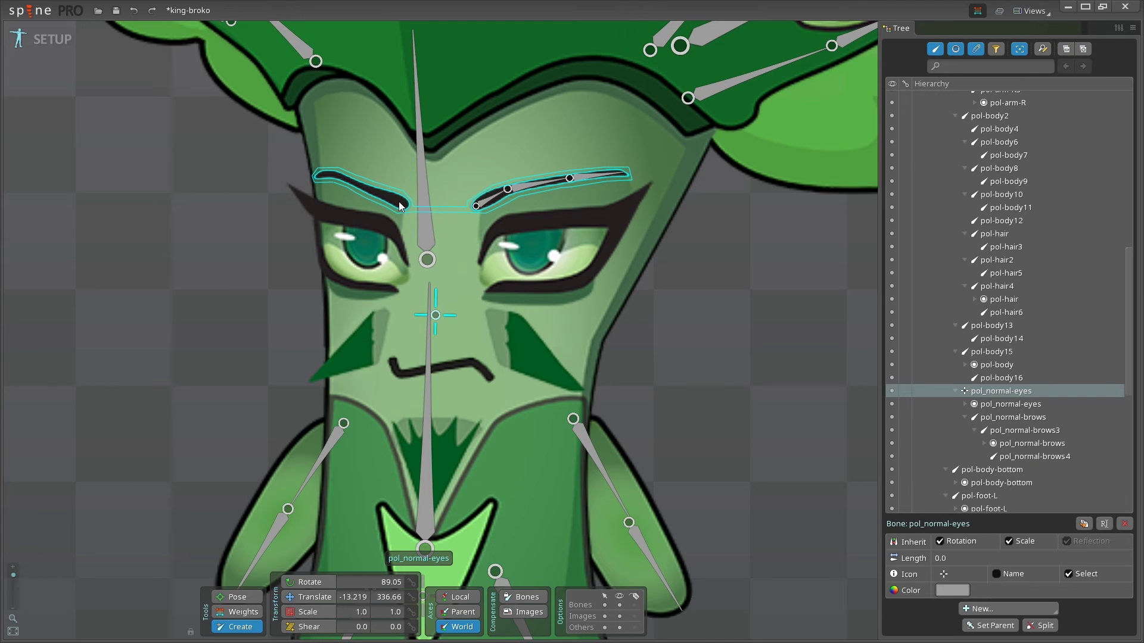
pyautogui.moveTo(399, 206); pyautogui.dragTo(316, 177)
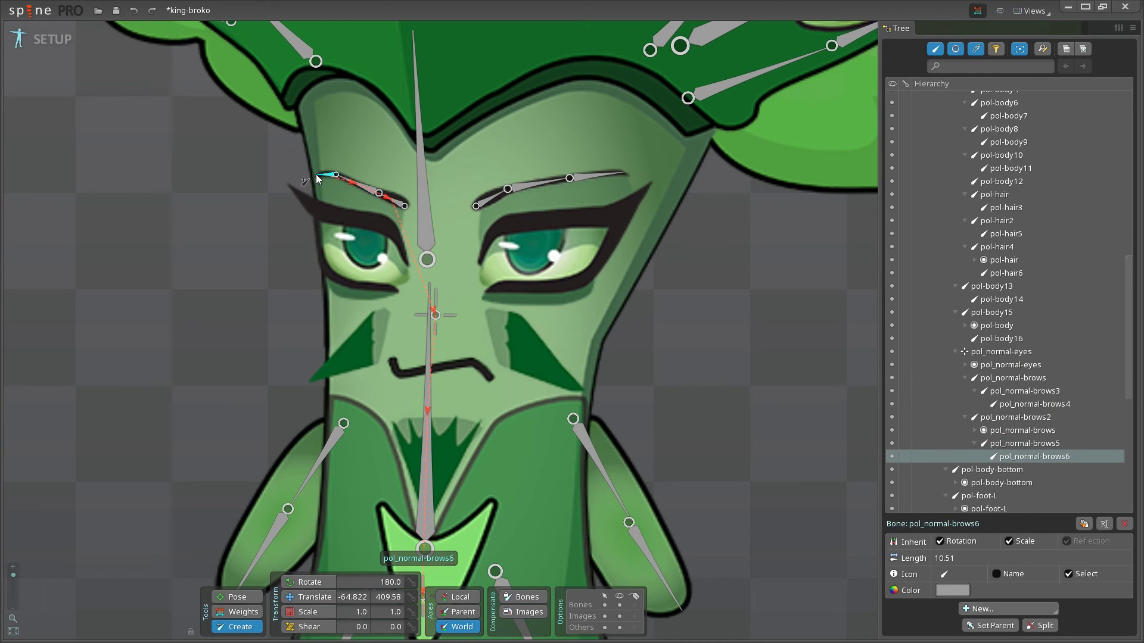
# Under pol_normal-eyes, create a zero-length pol_normal-mouth bone at the mouth's centre with a two-bone chain out to each mouth corner
pyautogui.click(435, 315)
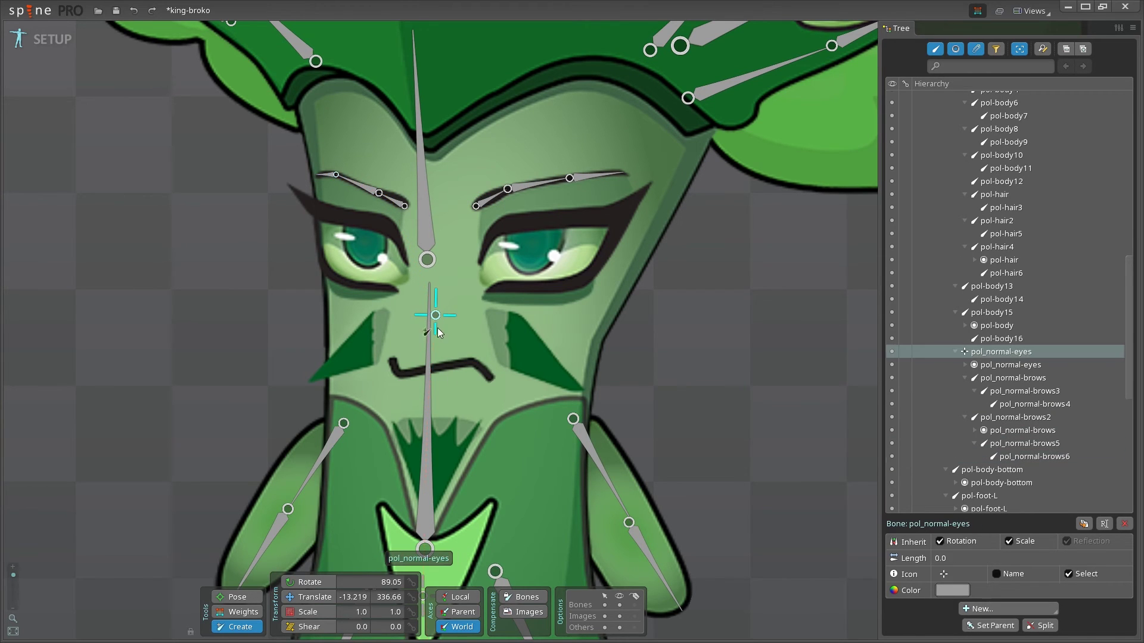
pyautogui.click(434, 369)
pyautogui.moveTo(435, 367); pyautogui.dragTo(391, 364)
pyautogui.click(432, 367)
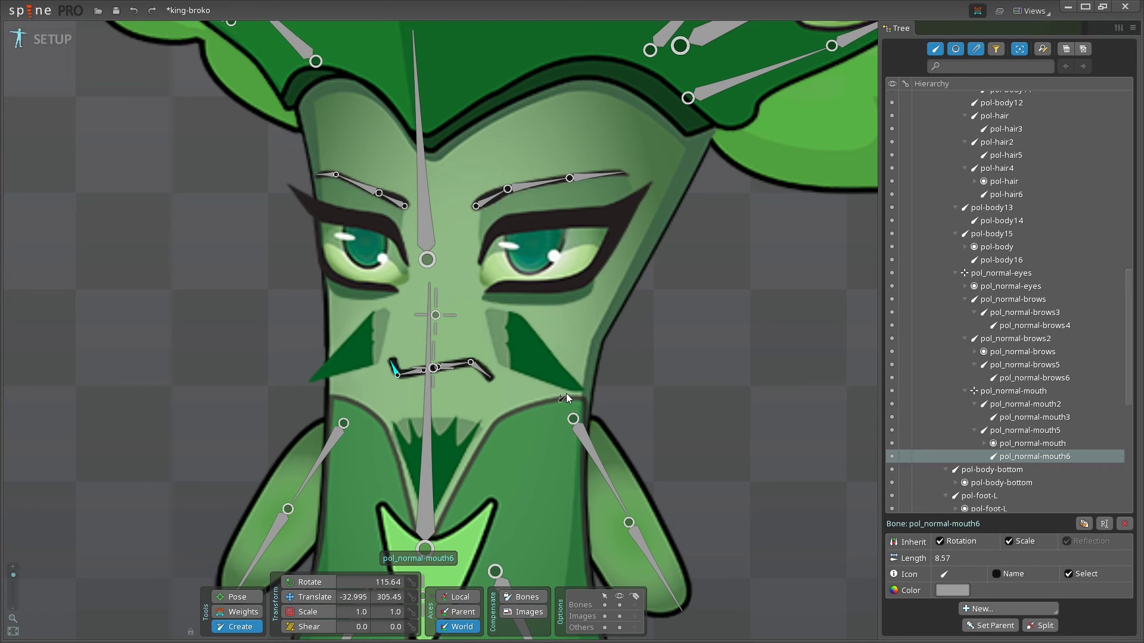
# Under pol_normal-eyes, create a zero-length bone at the right pupil with four chained upper-lid bones and three chained lower-lid bones
pyautogui.click(436, 320)
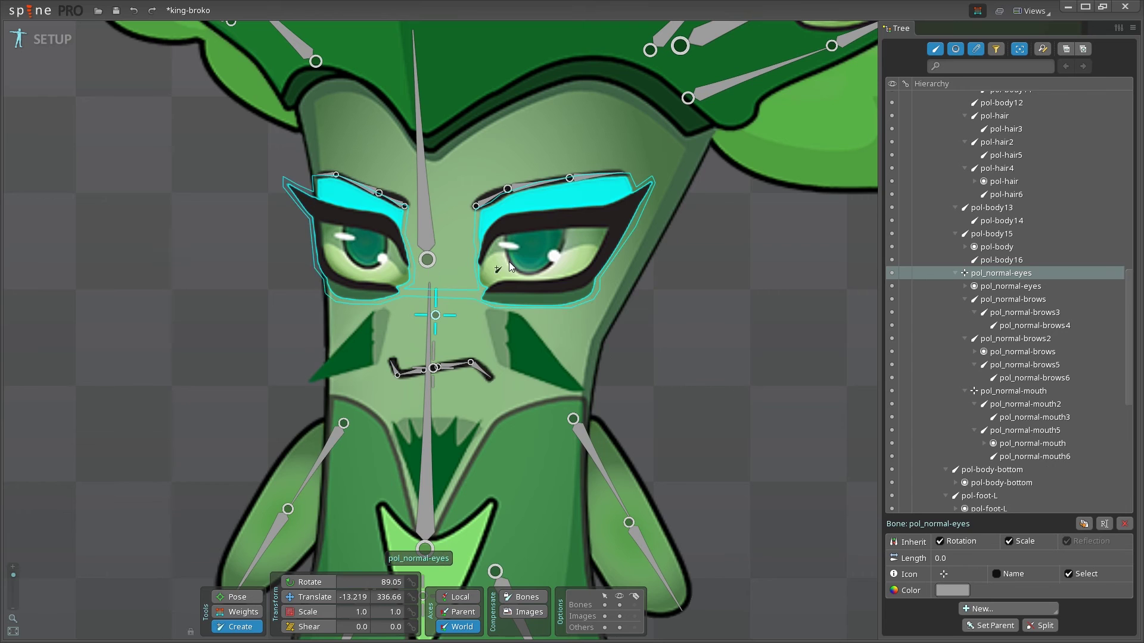
pyautogui.scroll(1, 517, 256)
pyautogui.scroll(2, 517, 256)
pyautogui.click(529, 249)
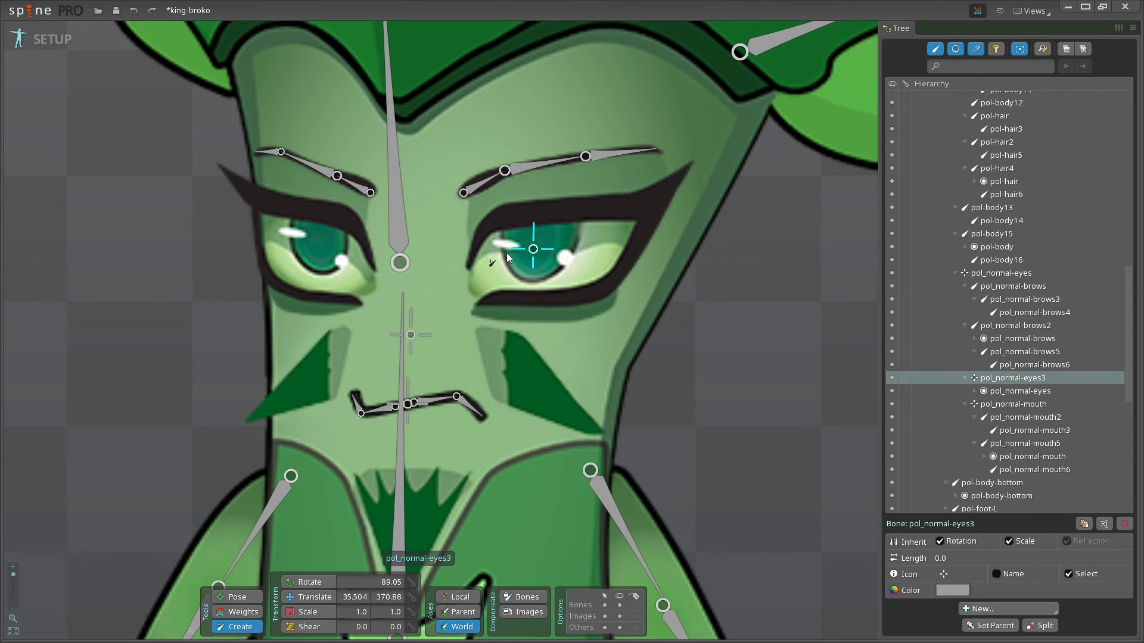
pyautogui.moveTo(468, 259); pyautogui.dragTo(688, 170)
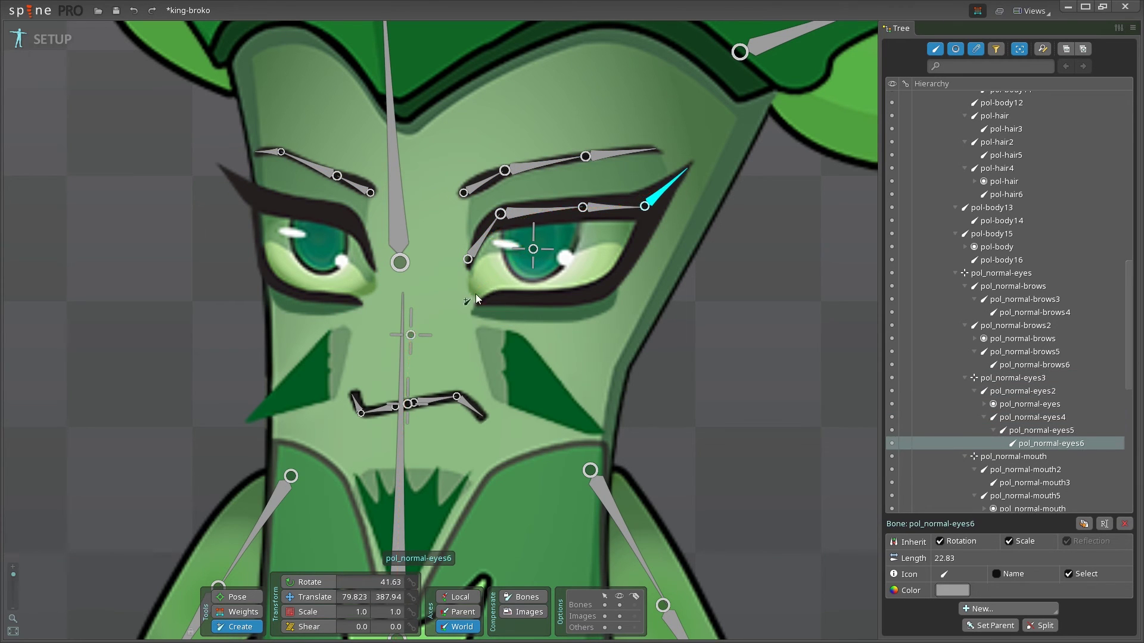
pyautogui.click(533, 250)
pyautogui.moveTo(487, 300); pyautogui.dragTo(588, 293)
# Under pol_normal-eyes, create a zero-length bone at the left pupil with four chained upper-lid bones and three chained lower-lid bones
pyautogui.click(410, 335)
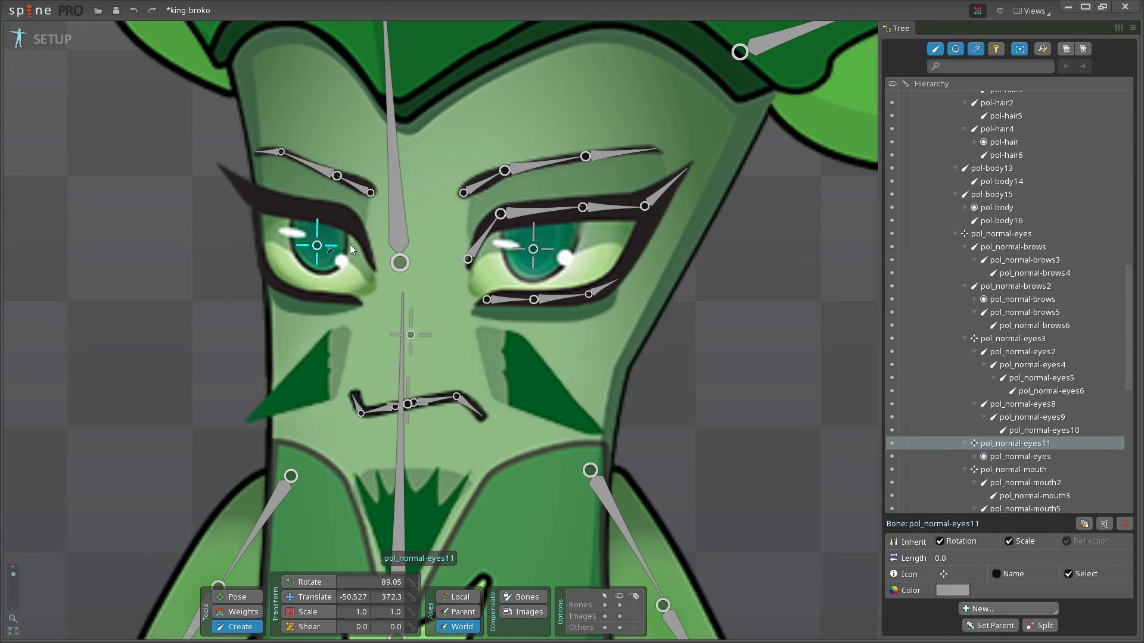
pyautogui.moveTo(374, 268)
pyautogui.mouseDown()
pyautogui.moveTo(353, 223)
pyautogui.moveTo(270, 206)
pyautogui.moveTo(236, 178)
pyautogui.mouseUp()
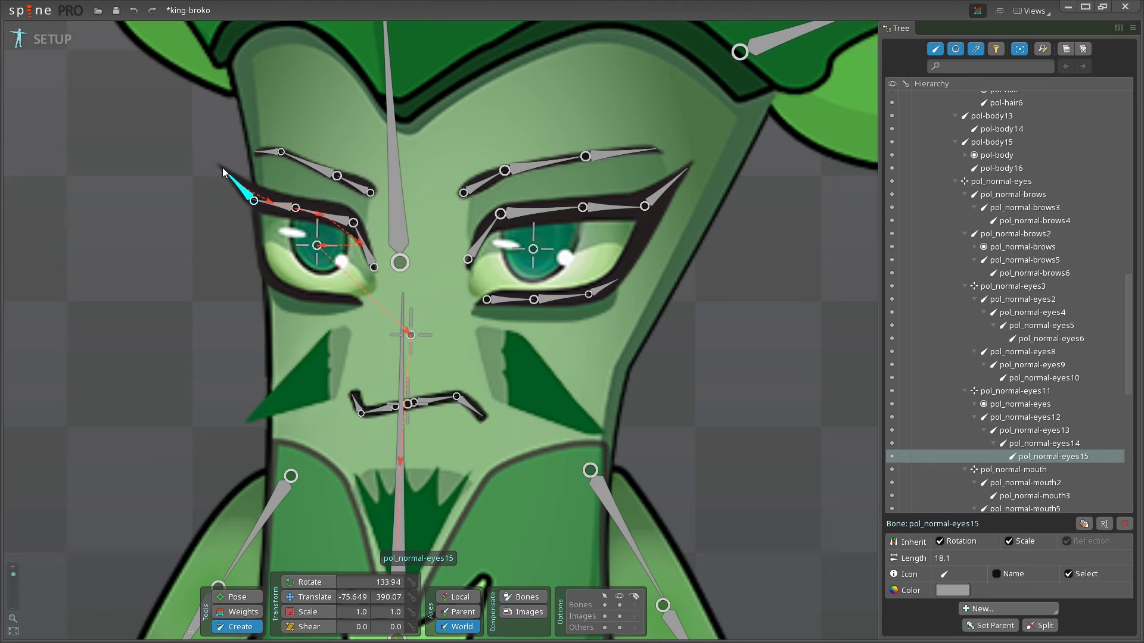
pyautogui.click(317, 245)
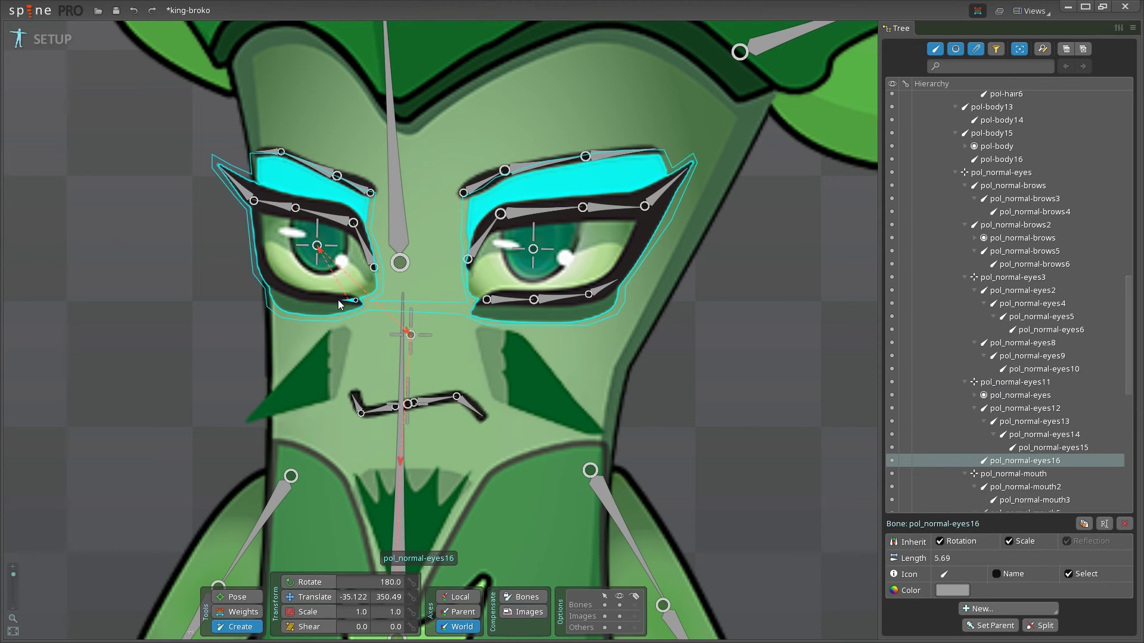
pyautogui.moveTo(356, 299); pyautogui.dragTo(318, 297)
pyautogui.moveTo(318, 297)
pyautogui.mouseDown()
pyautogui.moveTo(291, 295)
pyautogui.moveTo(258, 267)
pyautogui.mouseUp()
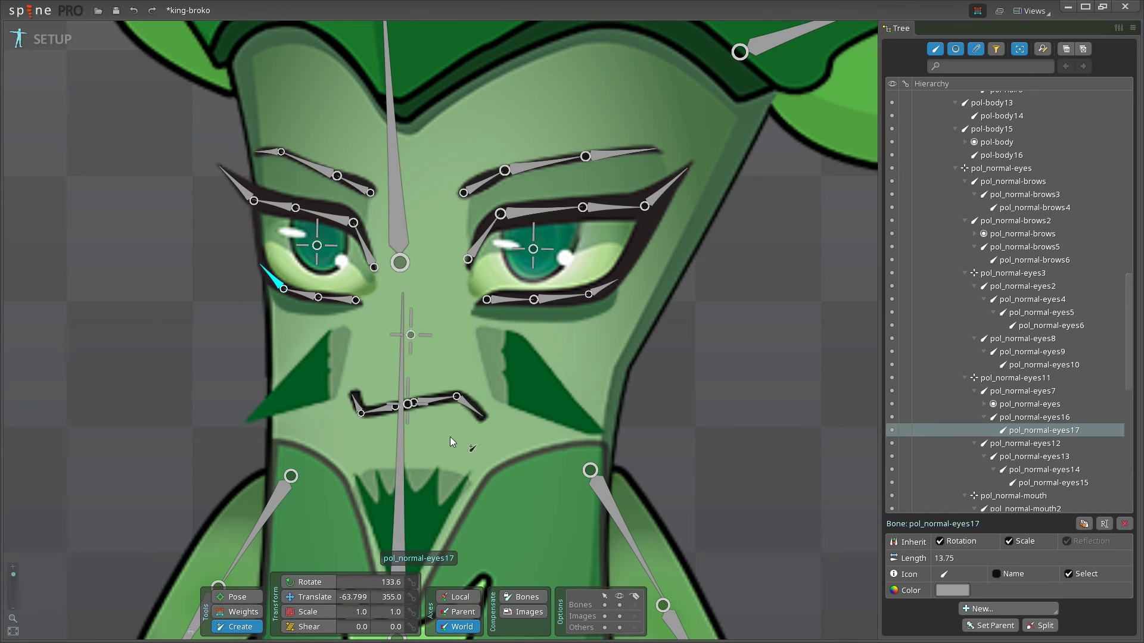
# Create one bone along each moustache half under pol_normal-eyes, moustache-right about 61 units long, attaching moustache-left and moustache-right
pyautogui.click(410, 338)
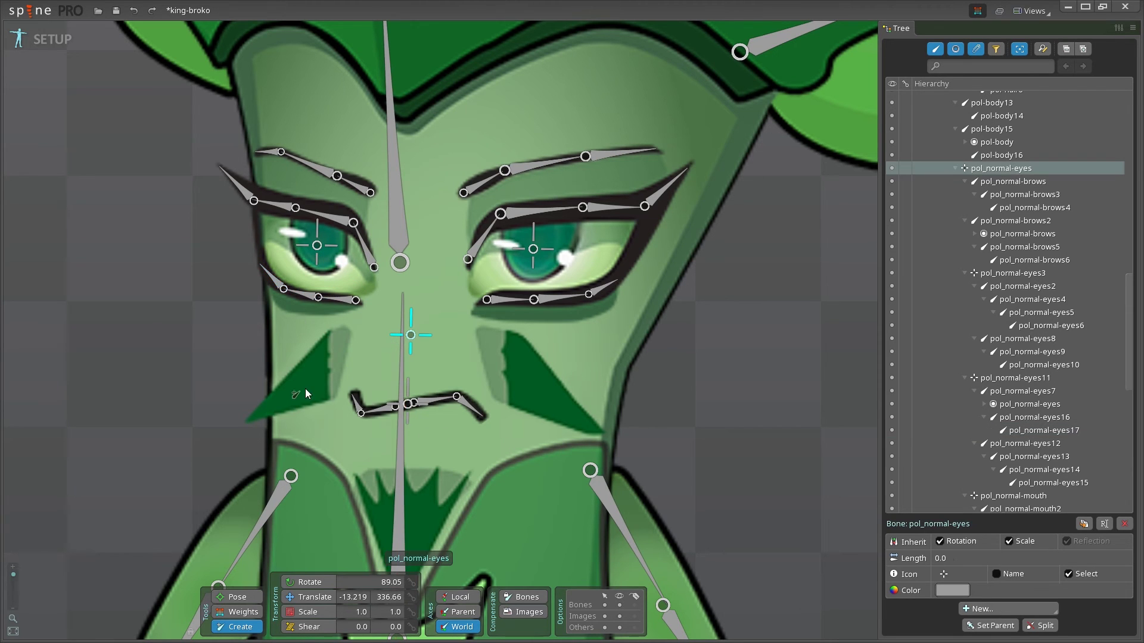
pyautogui.moveTo(347, 350); pyautogui.dragTo(250, 423)
pyautogui.click(411, 336)
pyautogui.moveTo(479, 346); pyautogui.dragTo(595, 434)
pyautogui.moveTo(595, 434); pyautogui.dragTo(597, 435)
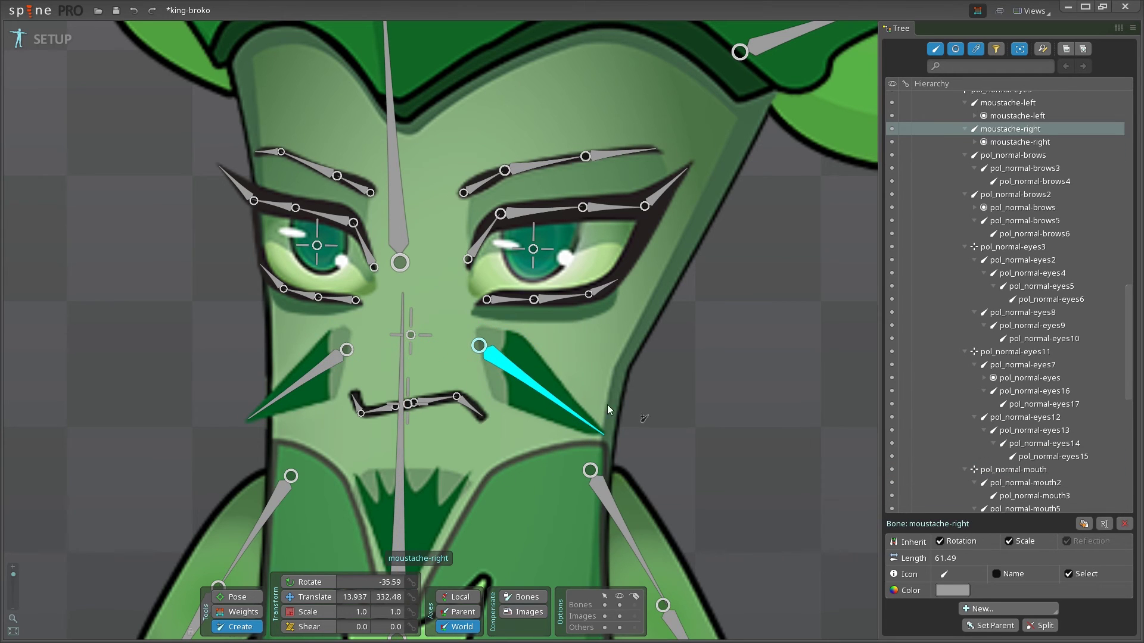
# Create a beard bone about 56 units long down the beard, parented to pol_normal-eyes
pyautogui.scroll(-1, 308, 168)
pyautogui.click(398, 315)
pyautogui.moveTo(394, 430); pyautogui.dragTo(390, 558)
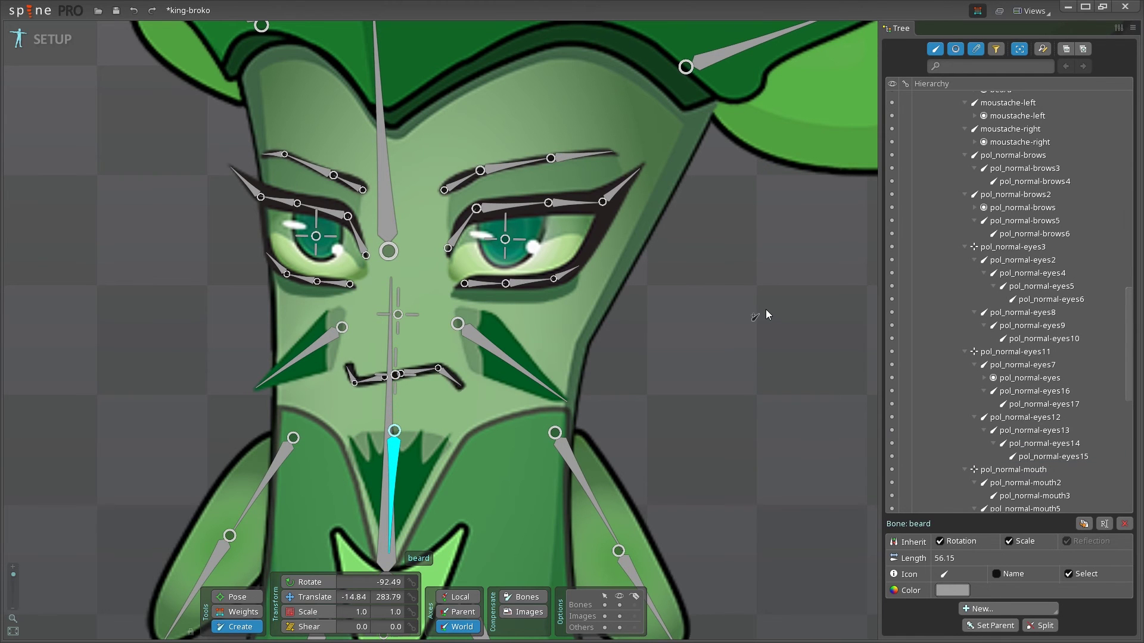
pyautogui.scroll(-4, 767, 315)
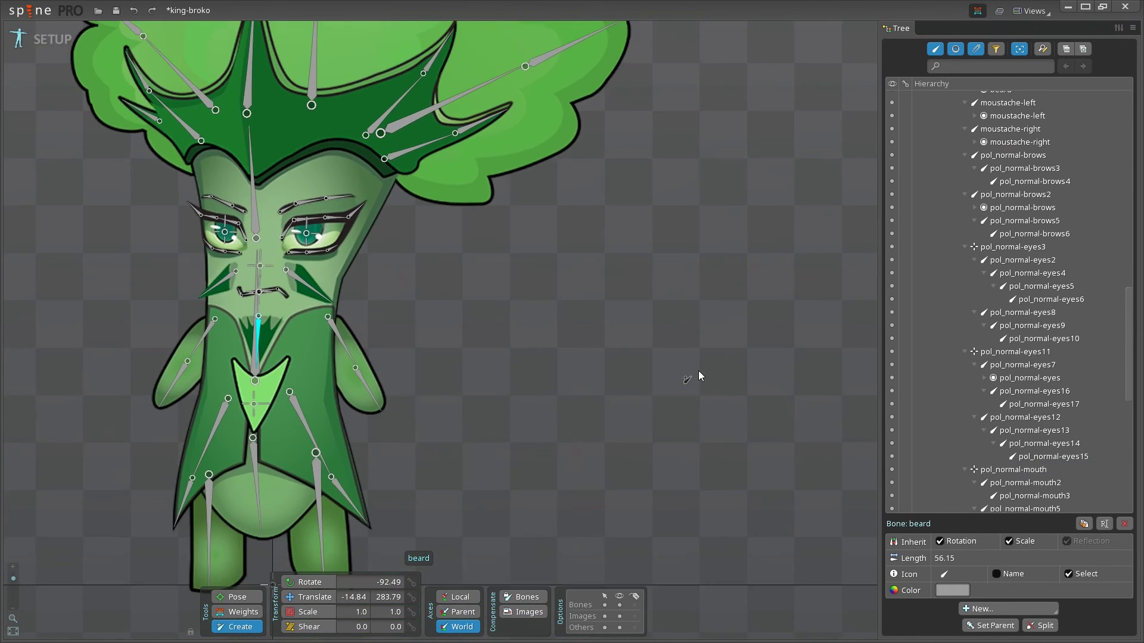
pyautogui.scroll(-1, 701, 369)
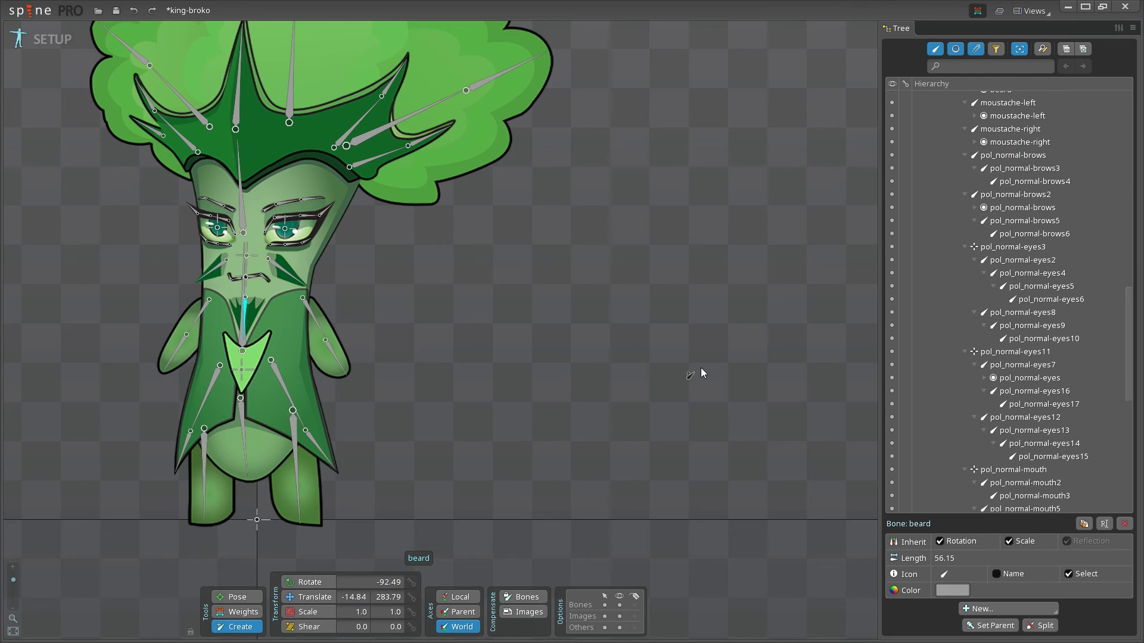
pyautogui.scroll(-1, 701, 367)
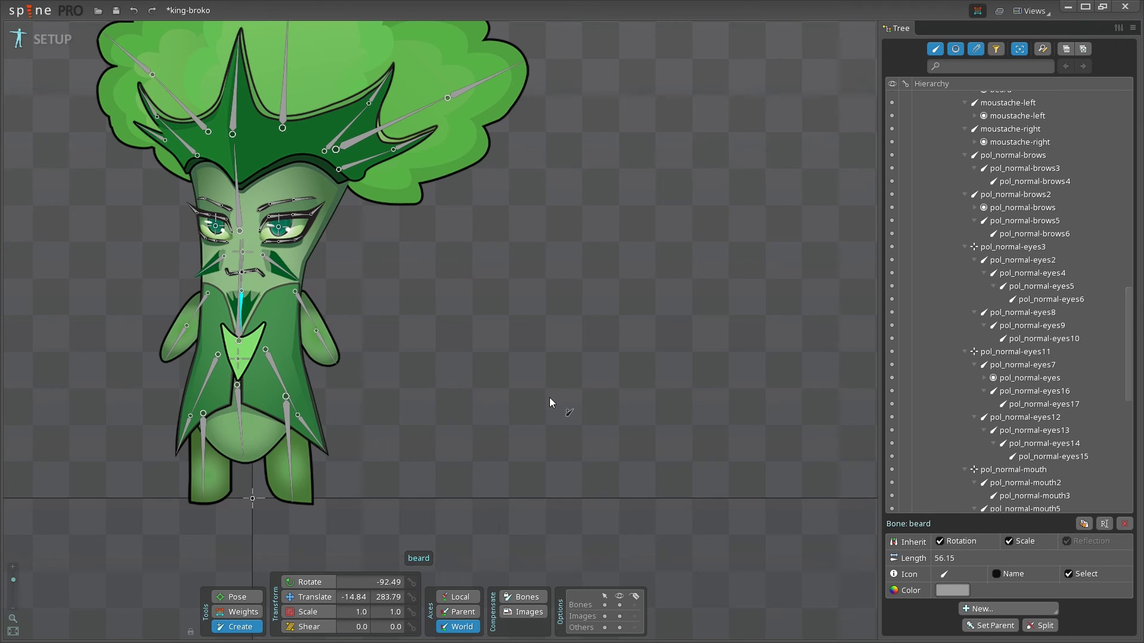
# Bind the pol-arm-L mesh to the pol-arm-L and pol-arm-L3 bones with automatic weights
pyautogui.click(243, 617)
pyautogui.moveTo(515, 252); pyautogui.dragTo(652, 275)
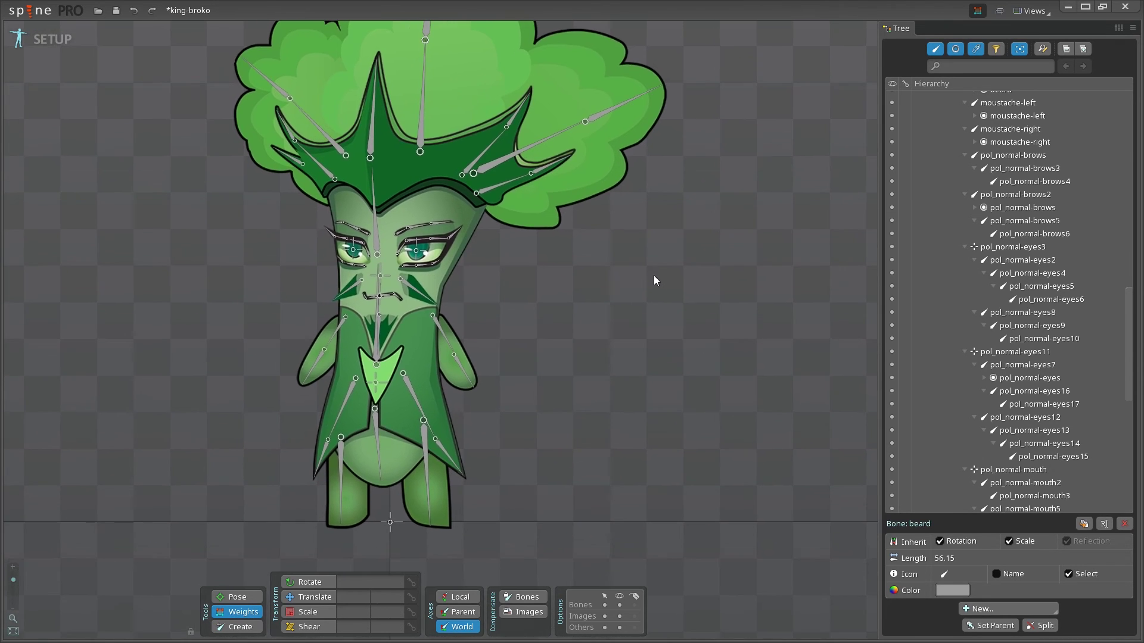
pyautogui.click(455, 352)
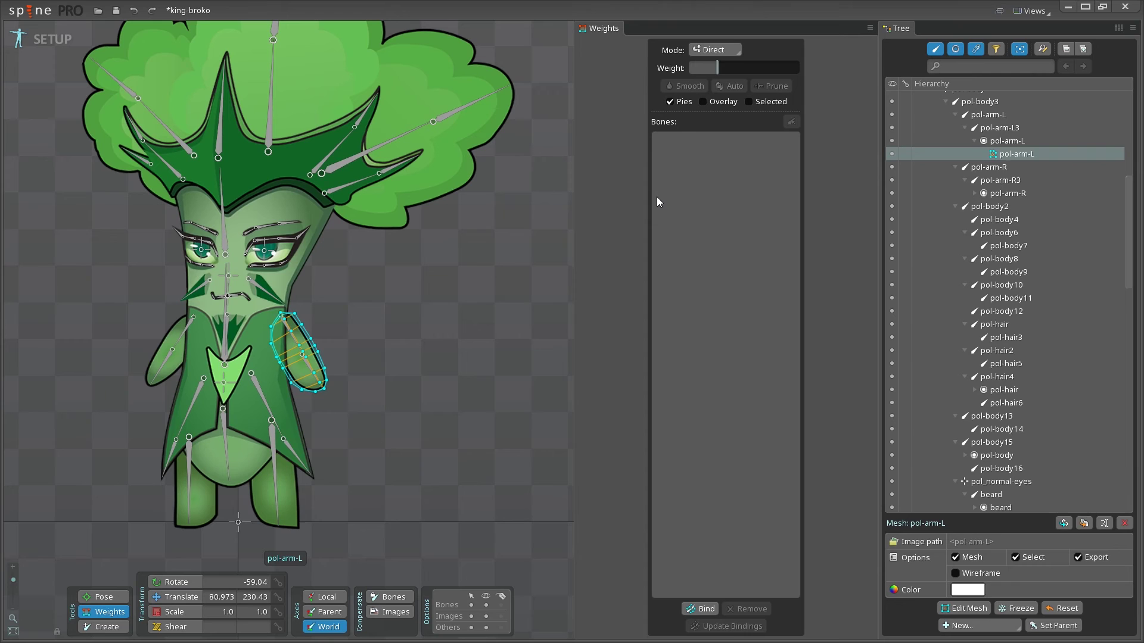
pyautogui.click(700, 609)
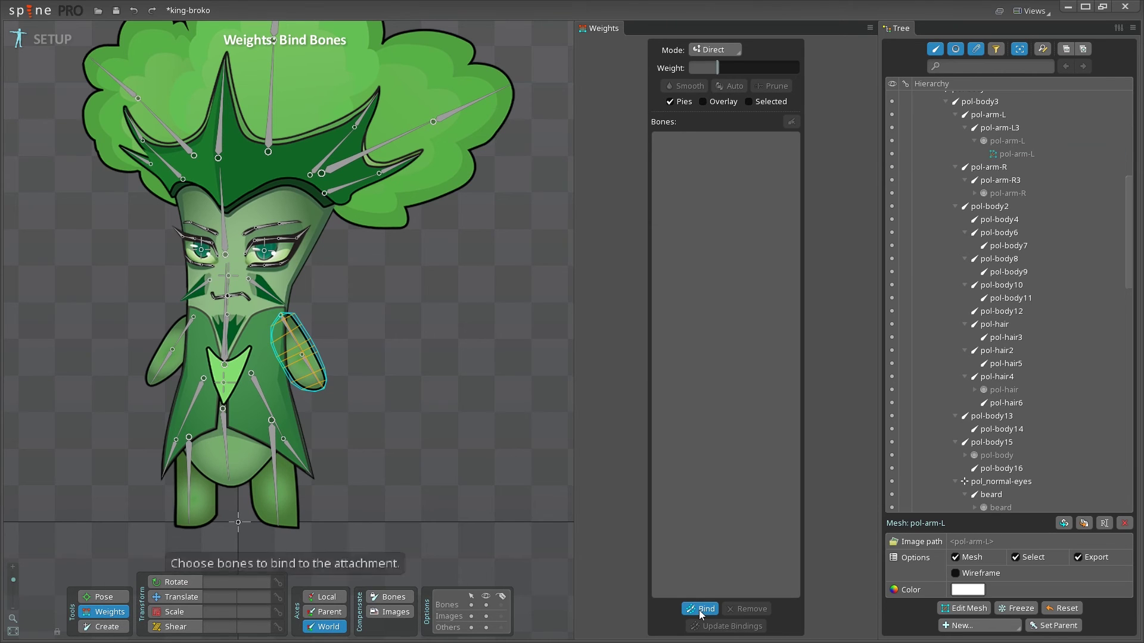
pyautogui.click(304, 361)
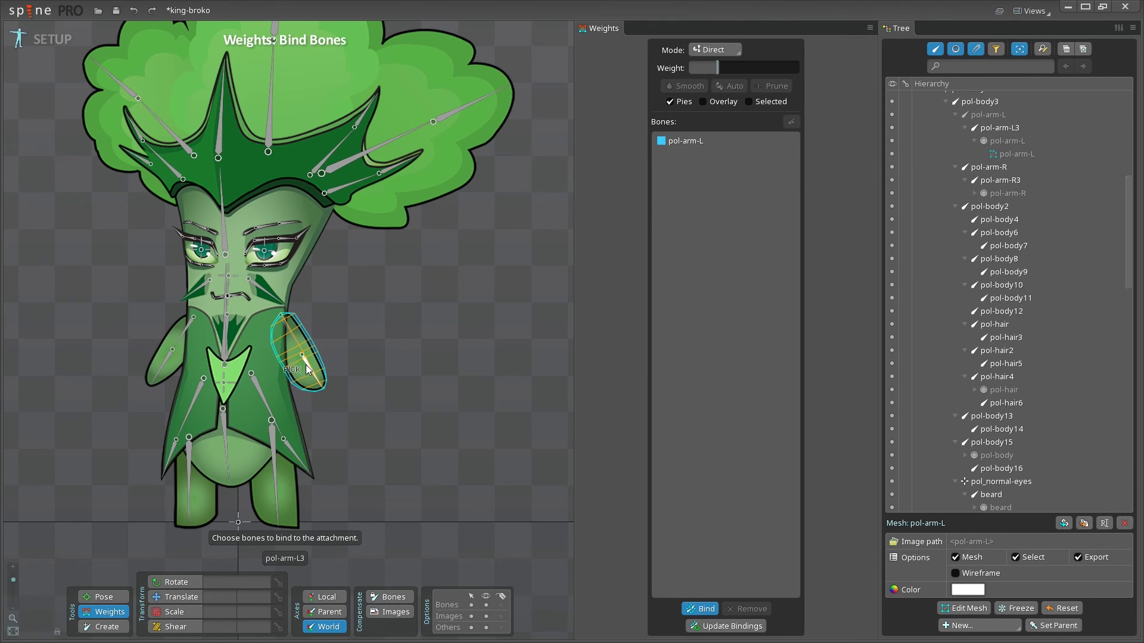
pyautogui.click(307, 369)
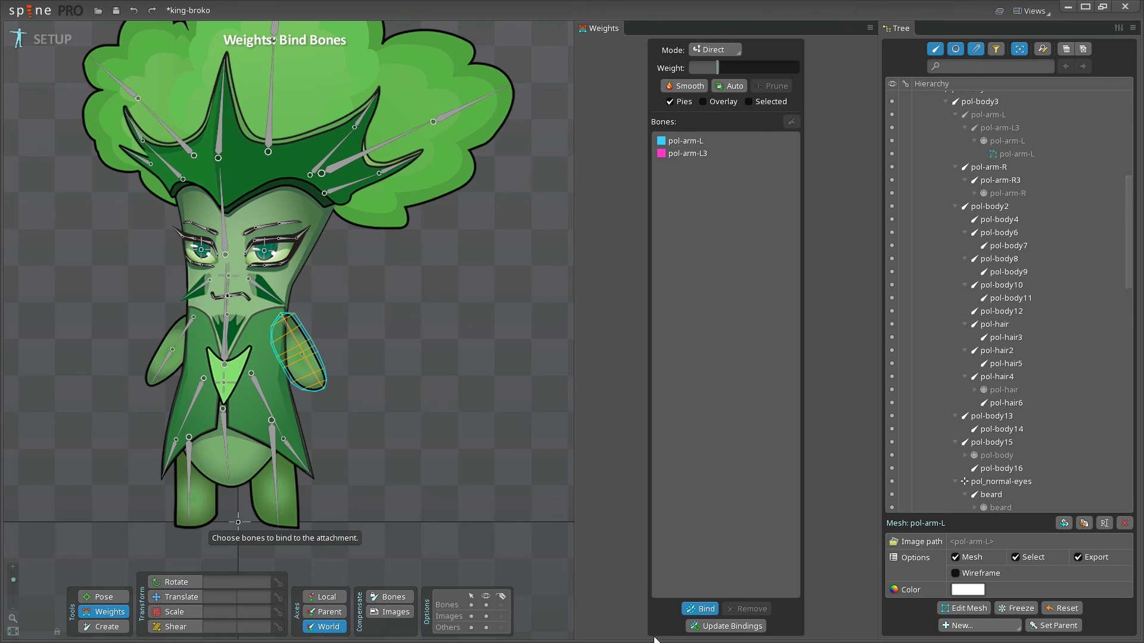
pyautogui.click(706, 617)
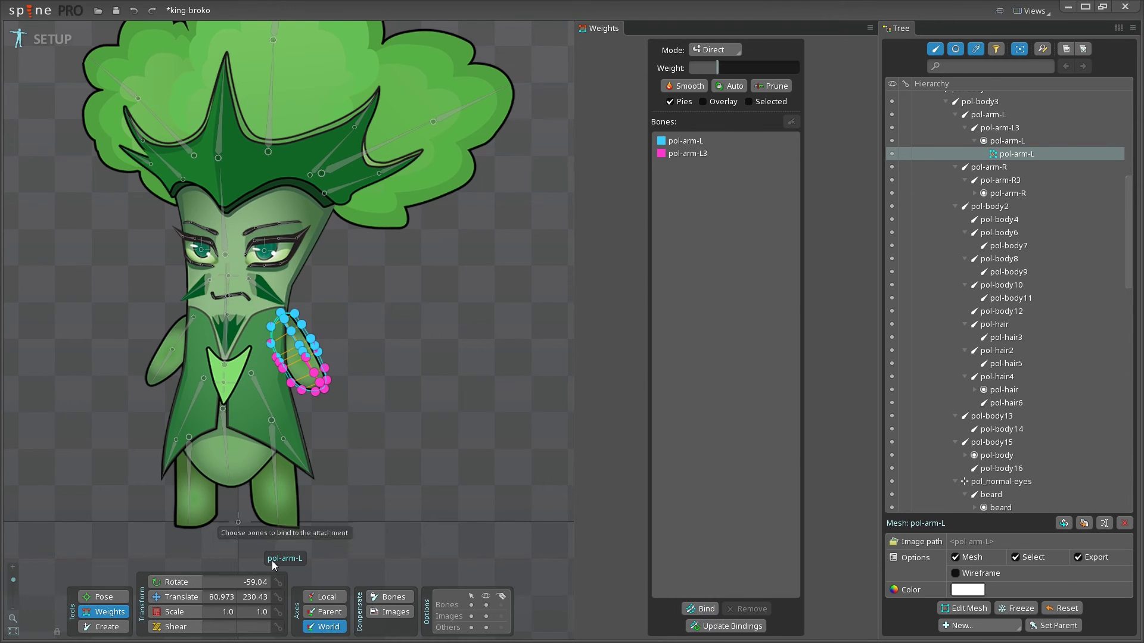
# Test the pol-arm-L mesh weights by rotating pol-arm-L3 and the upper pol-arm-L bone, undoing each rotation
pyautogui.click(175, 583)
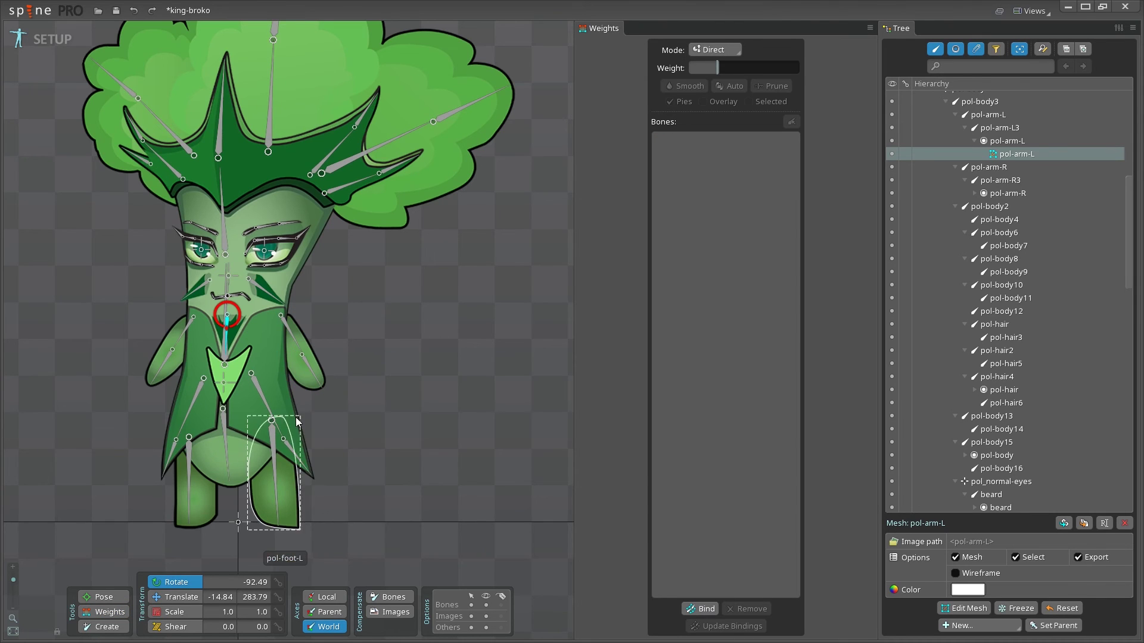
pyautogui.click(308, 370)
pyautogui.moveTo(383, 420)
pyautogui.mouseDown()
pyautogui.moveTo(407, 382)
pyautogui.moveTo(352, 420)
pyautogui.moveTo(395, 382)
pyautogui.moveTo(365, 407)
pyautogui.mouseUp()
pyautogui.hotkey('ctrl', 'z')
pyautogui.click(281, 316)
pyautogui.moveTo(377, 413); pyautogui.dragTo(368, 418)
pyautogui.hotkey('ctrl', 'z')
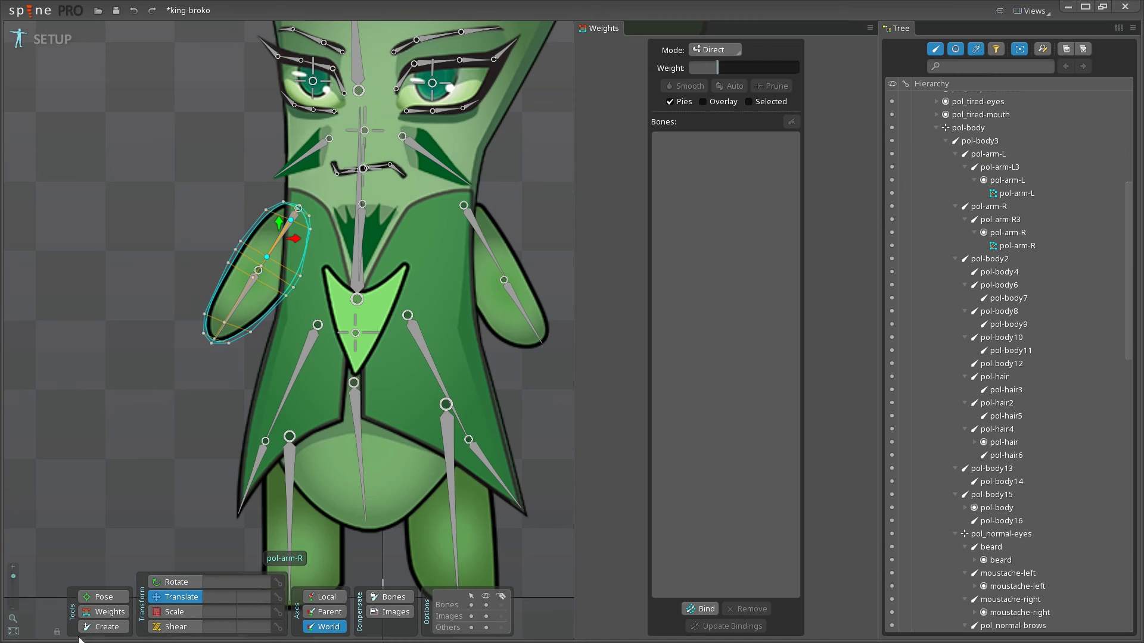
# Bind the pol-arm-R mesh to the pol-arm-R and pol-arm-R3 bones with automatic weights
pyautogui.click(101, 611)
pyautogui.click(700, 609)
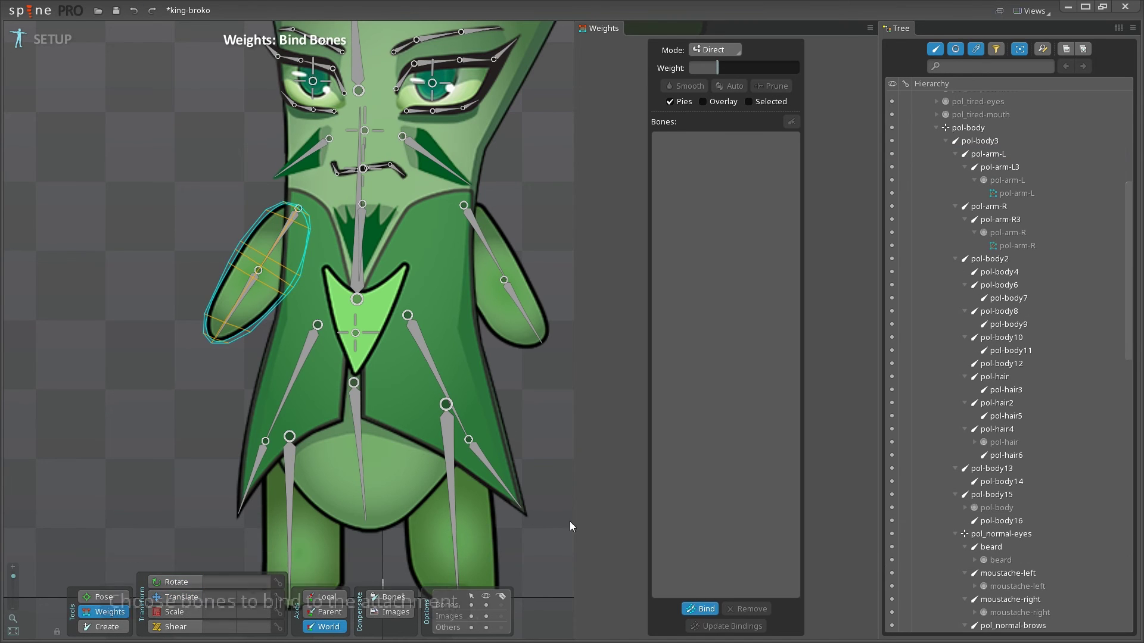
pyautogui.click(288, 232)
pyautogui.click(251, 294)
pyautogui.click(698, 608)
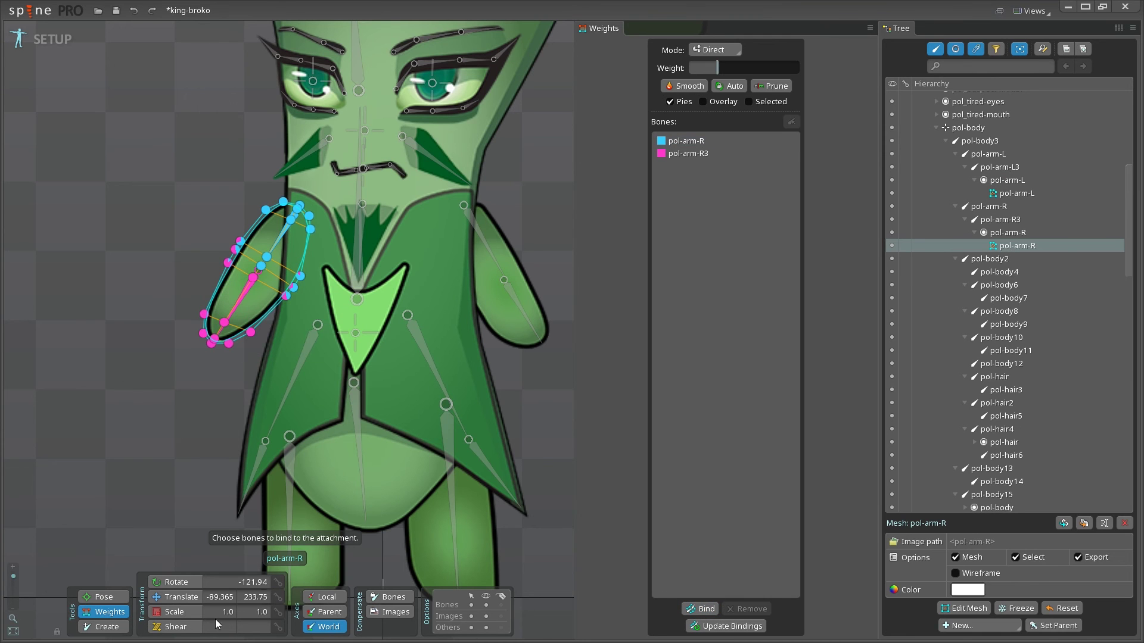
# Test the pol-arm-R mesh weights by rotating the pol-arm-R3 bone, undoing the rotation
pyautogui.click(164, 582)
pyautogui.click(1000, 220)
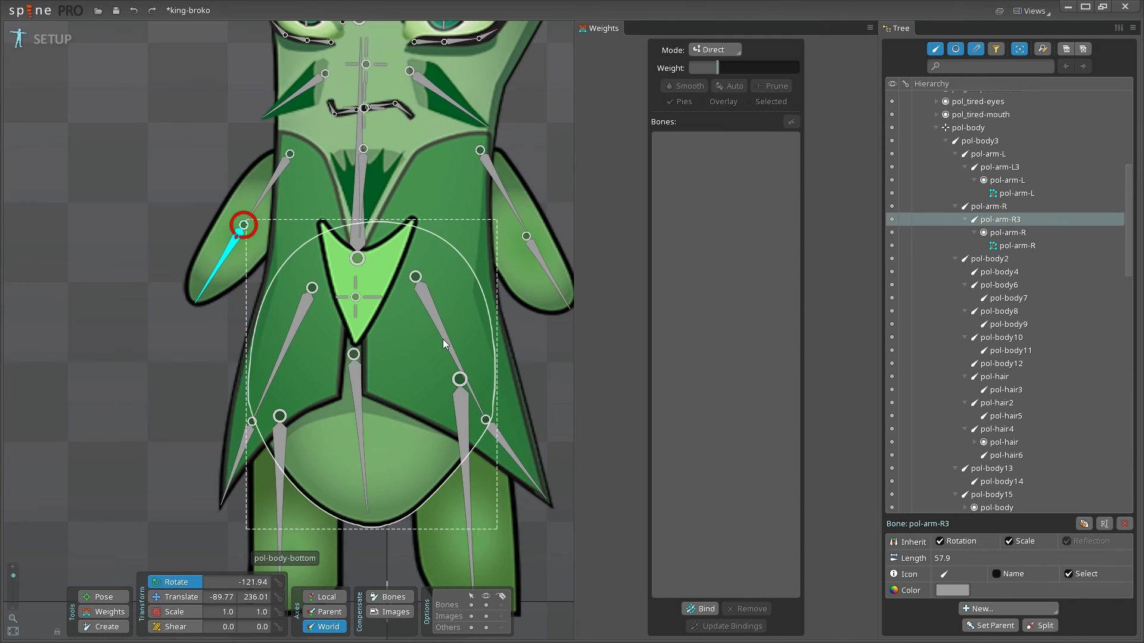
pyautogui.moveTo(160, 403)
pyautogui.mouseDown()
pyautogui.moveTo(102, 345)
pyautogui.moveTo(158, 410)
pyautogui.moveTo(79, 344)
pyautogui.moveTo(153, 410)
pyautogui.moveTo(87, 381)
pyautogui.moveTo(119, 415)
pyautogui.moveTo(149, 410)
pyautogui.mouseUp()
pyautogui.hotkey('ctrl', 'z')
# Start binding the pol-body mesh, picking the coat bones pol-body13 to pol-body16 and the torso bone pol-body3
pyautogui.scroll(-3, 505, 258)
pyautogui.moveTo(289, 372); pyautogui.dragTo(352, 375)
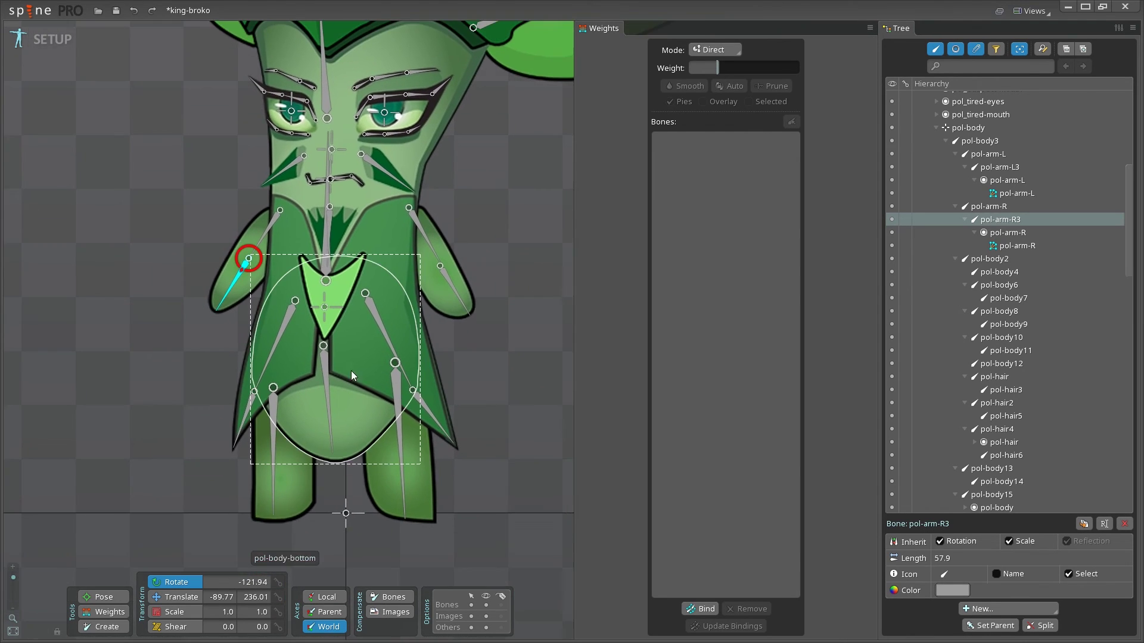
pyautogui.click(378, 230)
pyautogui.press('n')
pyautogui.moveTo(546, 316); pyautogui.dragTo(552, 399)
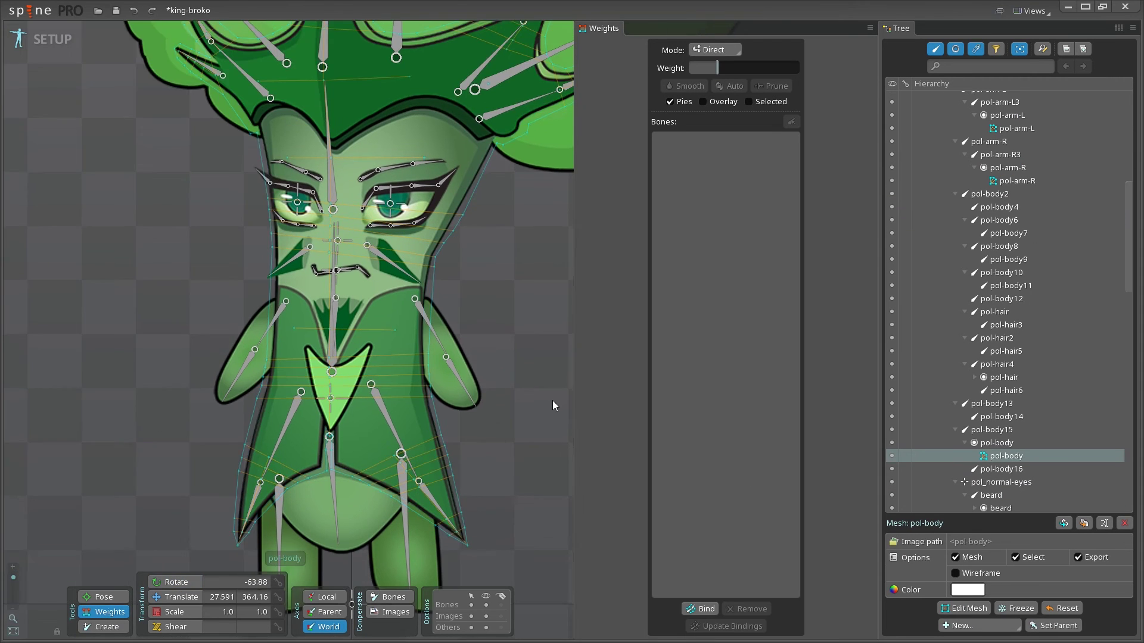
pyautogui.scroll(-2, 536, 358)
pyautogui.moveTo(555, 284); pyautogui.dragTo(486, 333)
pyautogui.press('b')
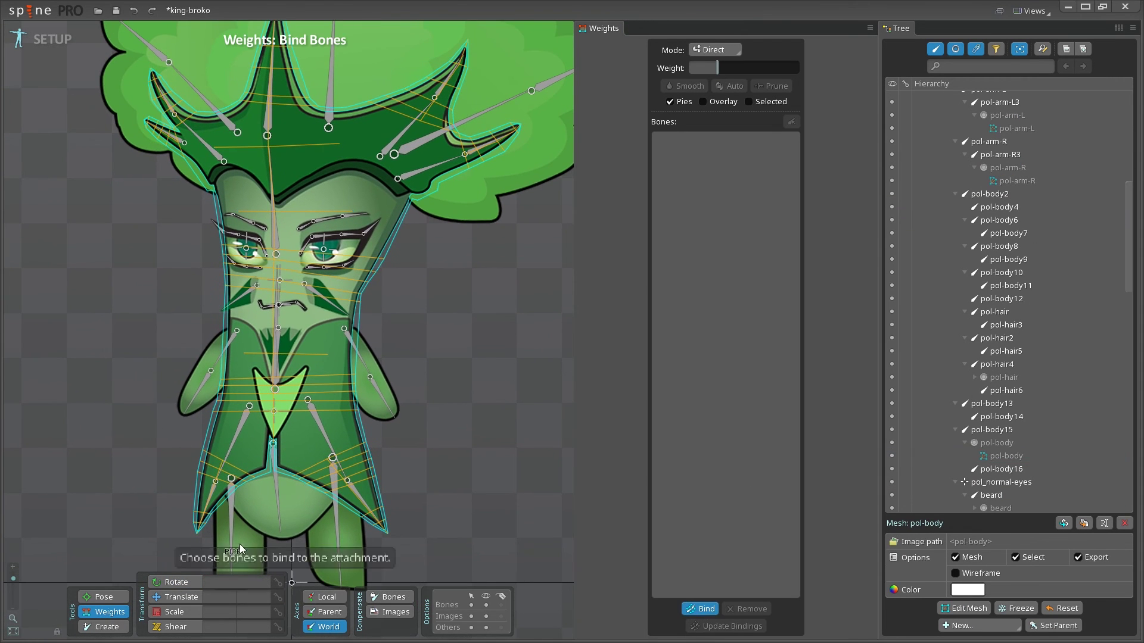
pyautogui.click(355, 495)
pyautogui.click(320, 426)
pyautogui.click(209, 495)
pyautogui.click(237, 435)
pyautogui.click(274, 375)
# Add the head and crown bones pol-body2, pol-body4 and pol-body6 to pol-body12, and complete the pol-body binding with automatic weights
pyautogui.click(273, 206)
pyautogui.click(267, 113)
pyautogui.click(199, 137)
pyautogui.click(165, 105)
pyautogui.click(176, 136)
pyautogui.click(405, 128)
pyautogui.click(444, 77)
pyautogui.click(426, 168)
pyautogui.click(488, 143)
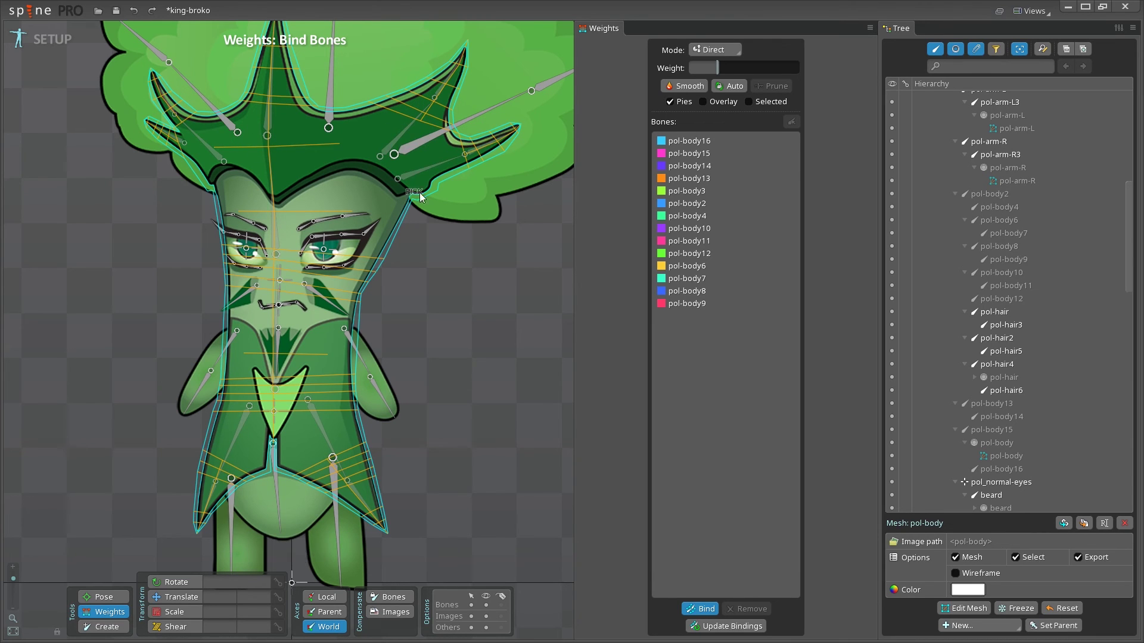
pyautogui.click(714, 608)
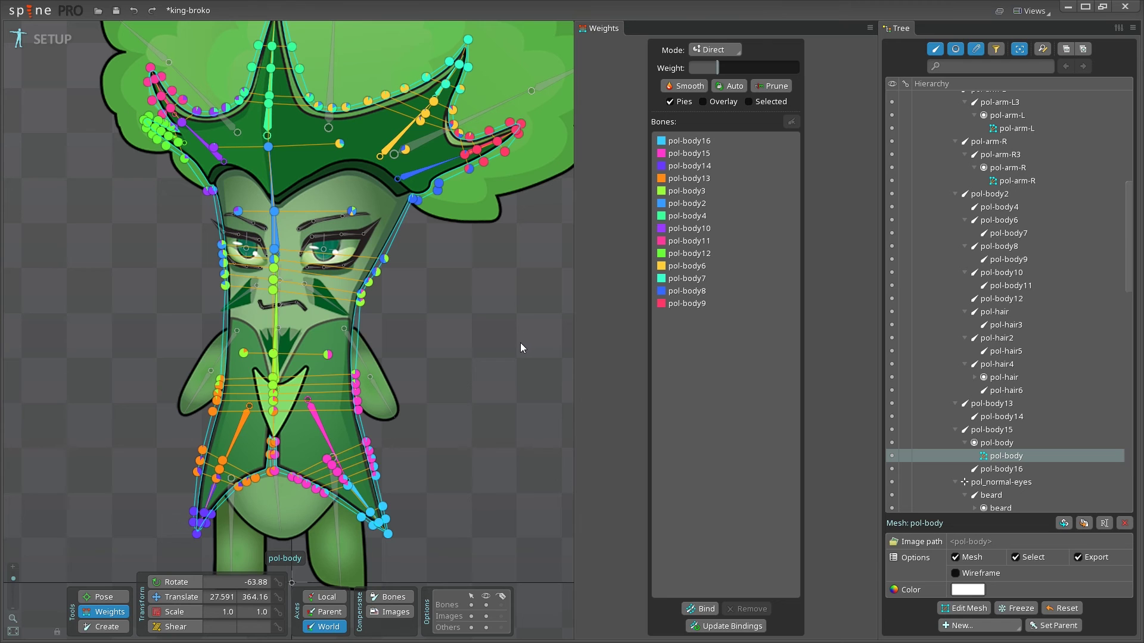
# Test the pol-body mesh weights by rotating the coat bone pol-body15
pyautogui.scroll(-2, 520, 342)
pyautogui.scroll(5, 480, 349)
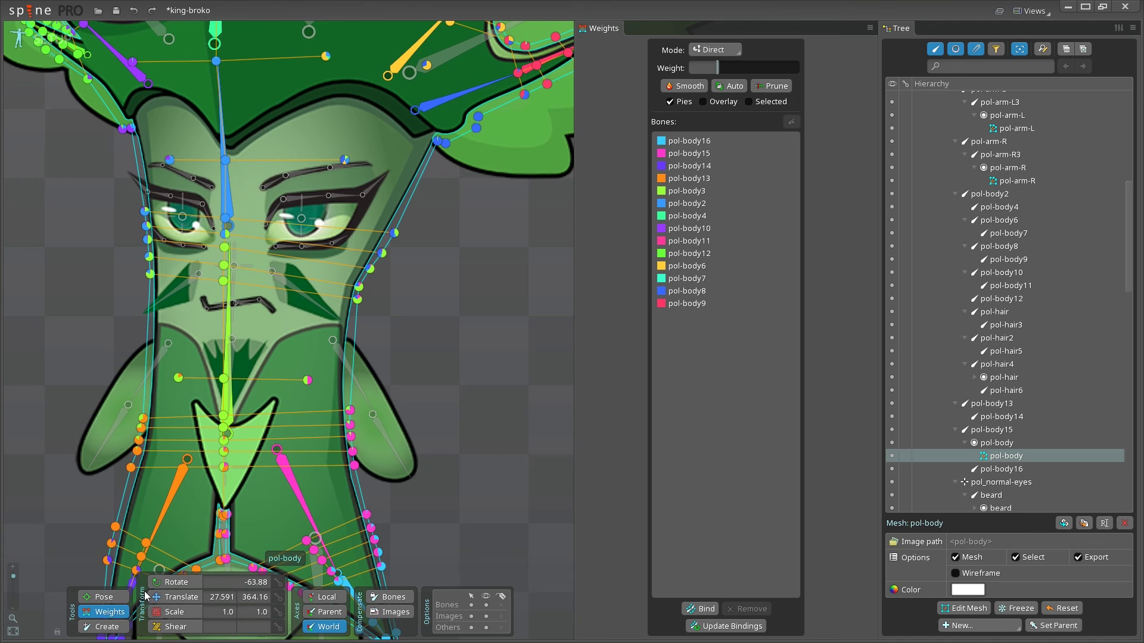
pyautogui.click(172, 583)
pyautogui.click(292, 484)
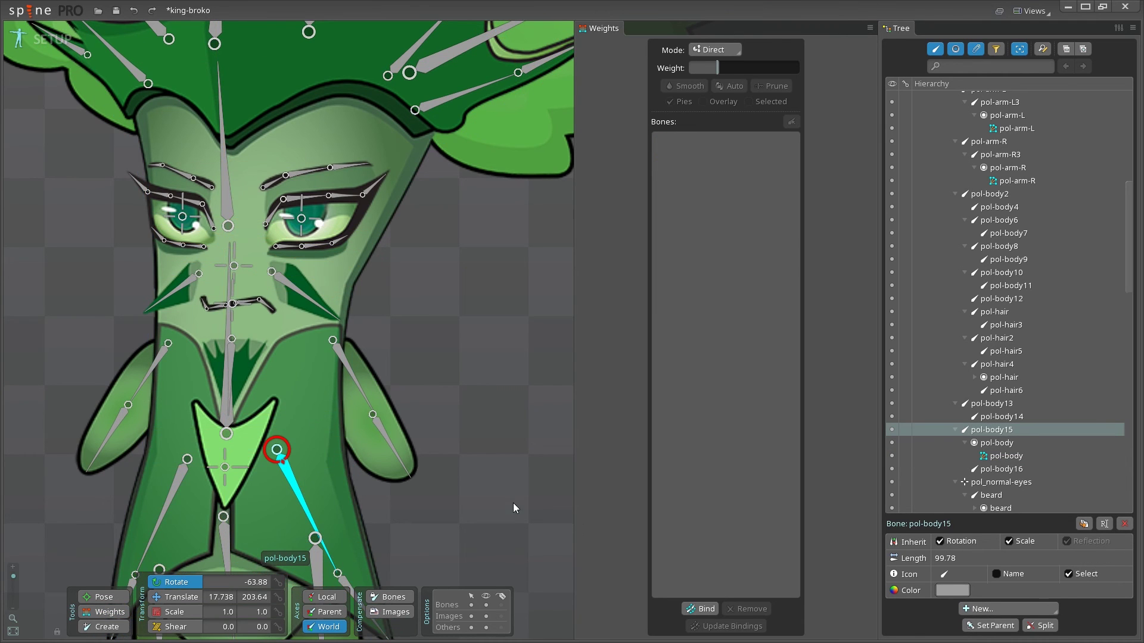
pyautogui.scroll(-2, 511, 509)
pyautogui.moveTo(447, 560)
pyautogui.mouseDown()
pyautogui.moveTo(474, 513)
pyautogui.moveTo(433, 555)
pyautogui.moveTo(480, 513)
pyautogui.moveTo(442, 551)
pyautogui.mouseUp()
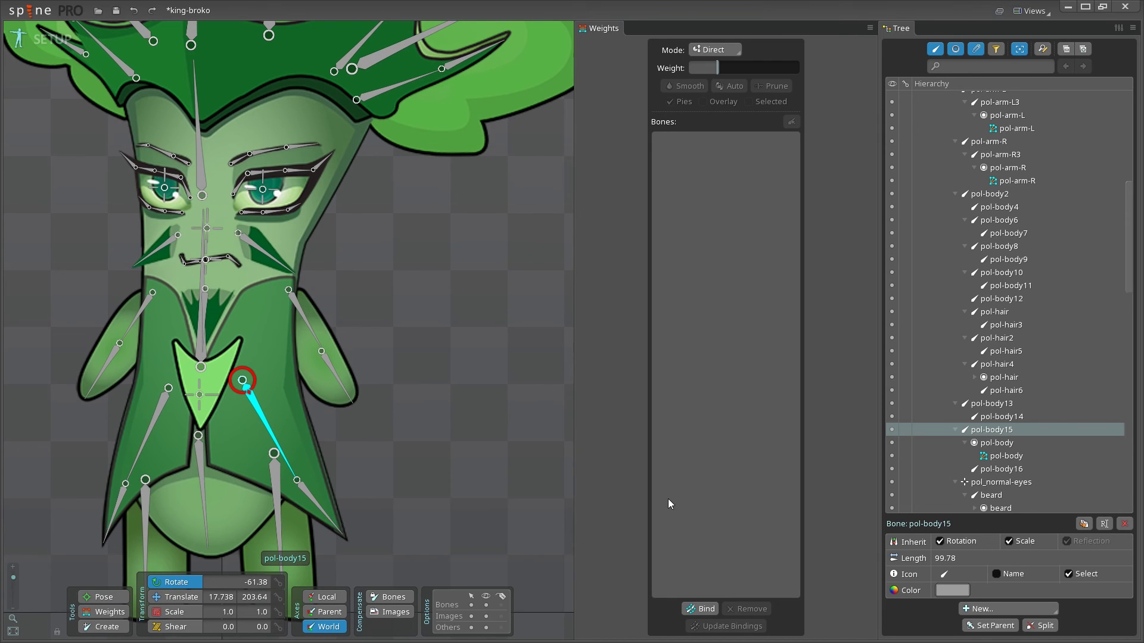
# Set the pol-body15 weight to 0 on the pol-body vertices along the right edge of the face
pyautogui.click(104, 612)
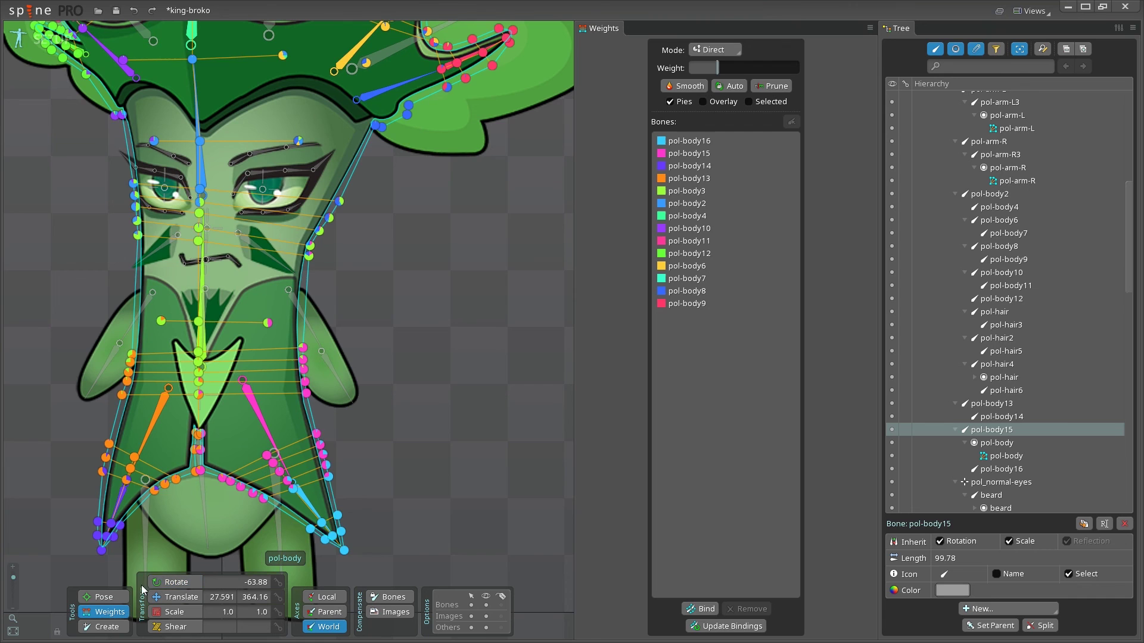
pyautogui.click(308, 256)
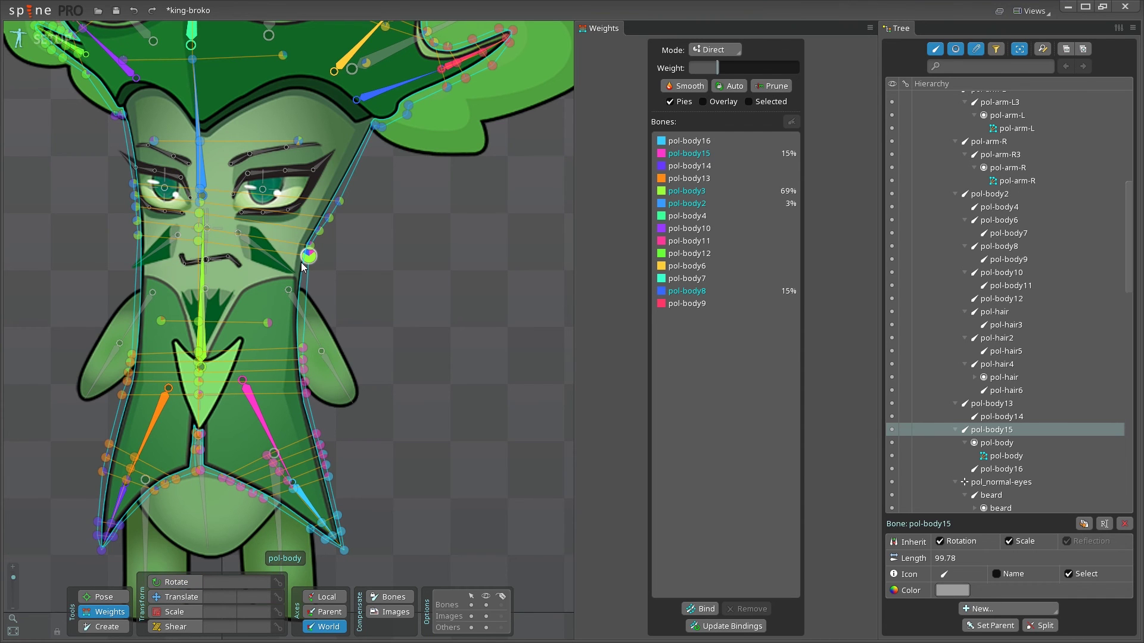
pyautogui.keyDown('ctrl'); pyautogui.click(310, 247); pyautogui.keyUp('ctrl')
pyautogui.keyDown('ctrl'); pyautogui.click(319, 230); pyautogui.keyUp('ctrl')
pyautogui.keyDown('ctrl'); pyautogui.click(329, 218); pyautogui.keyUp('ctrl')
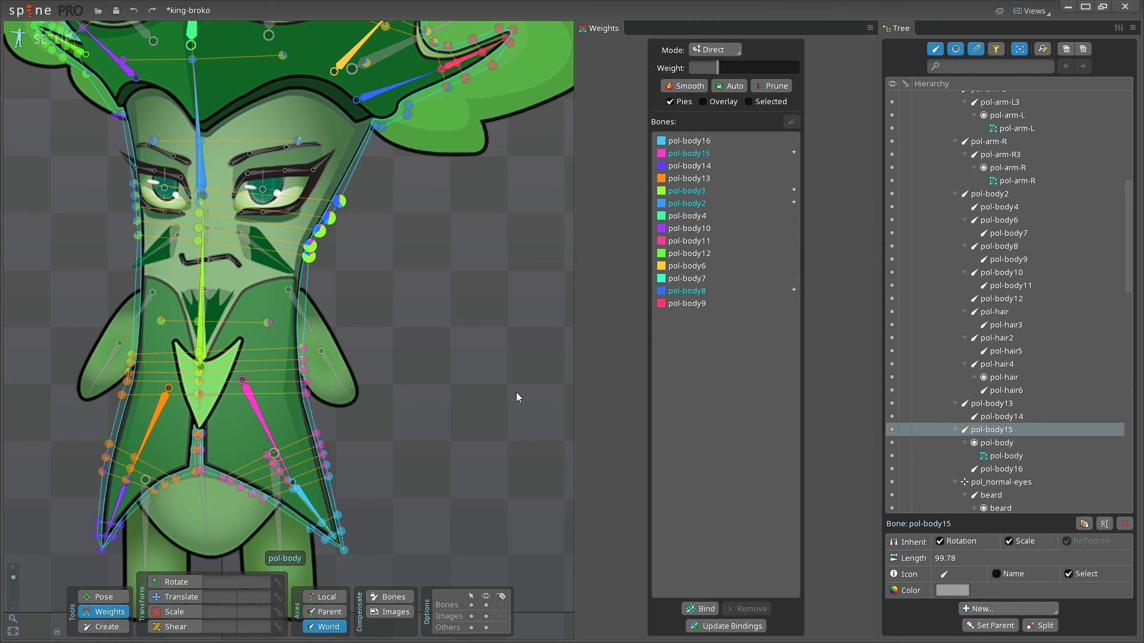
pyautogui.click(697, 157)
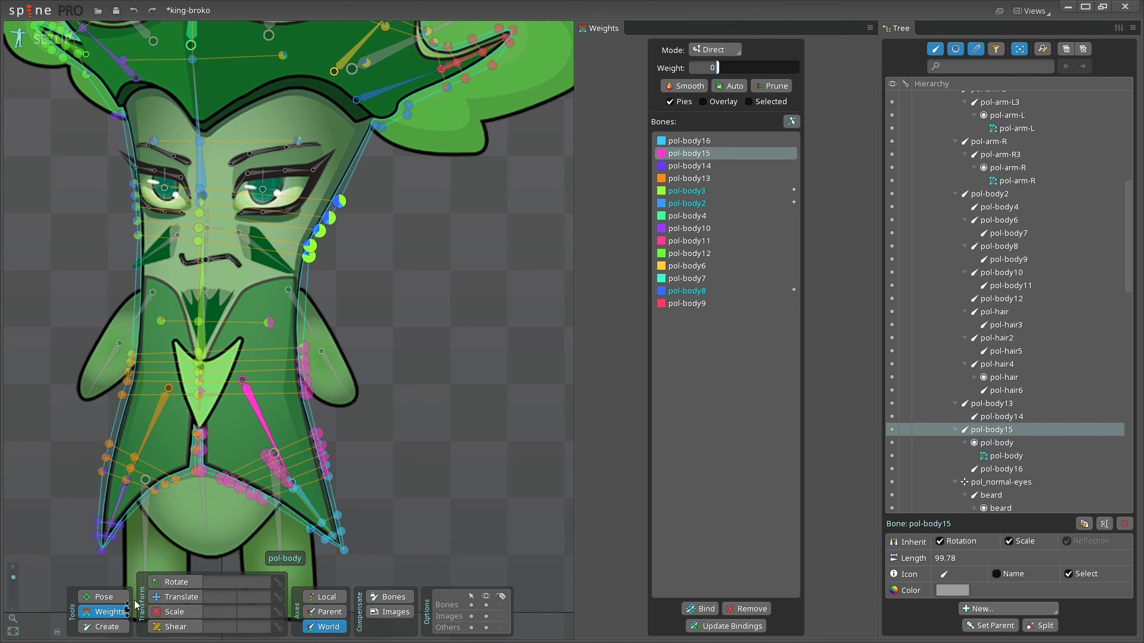
# Test the coat deformation by rotating pol-body15, pol-body16, pol-body14 and pol-body13, undoing each rotation
pyautogui.click(175, 586)
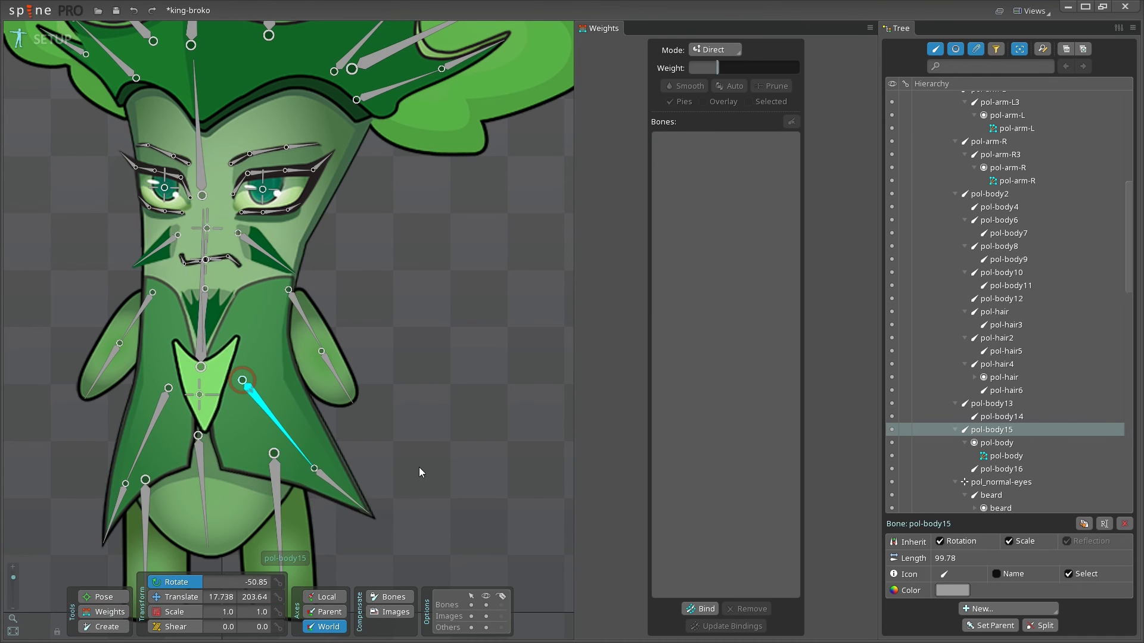
pyautogui.moveTo(420, 467); pyautogui.dragTo(364, 524)
pyautogui.hotkey('ctrl', 'z')
pyautogui.click(310, 506)
pyautogui.hotkey('ctrl', 'z')
pyautogui.click(117, 506)
pyautogui.moveTo(47, 518)
pyautogui.mouseDown()
pyautogui.moveTo(62, 536)
pyautogui.moveTo(43, 527)
pyautogui.mouseUp()
pyautogui.hotkey('ctrl', 'z')
pyautogui.click(147, 436)
pyautogui.hotkey('ctrl', 'z')
# Test the crown and head deformation by rotating pol-body4 and pol-body2, undoing each rotation
pyautogui.scroll(-4, 467, 340)
pyautogui.moveTo(500, 221); pyautogui.dragTo(513, 288)
pyautogui.click(193, 205)
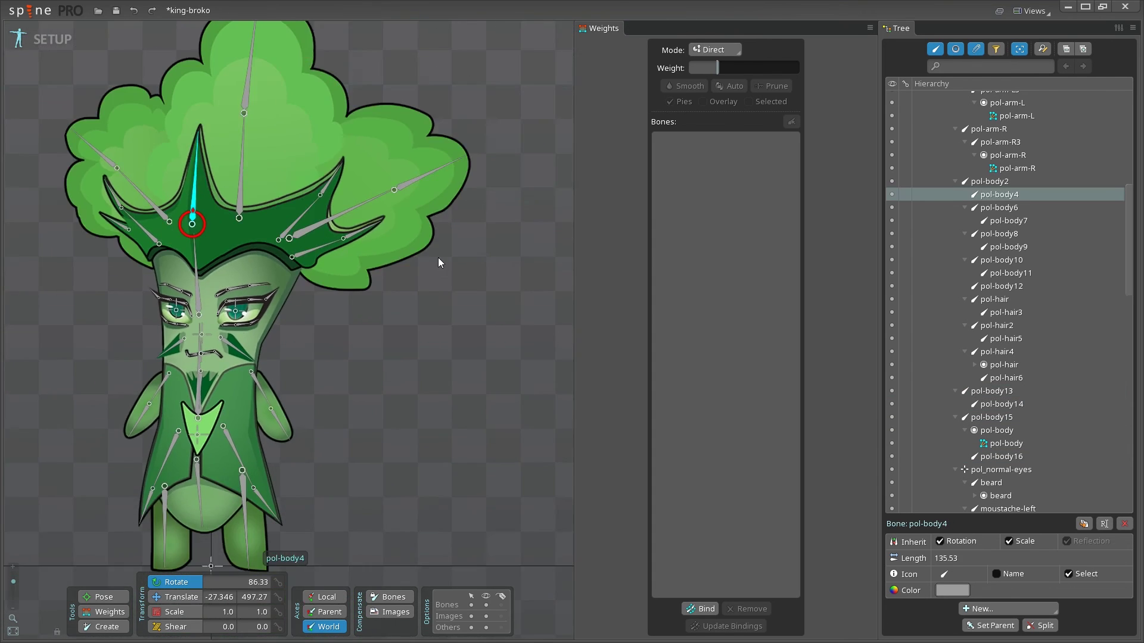
pyautogui.moveTo(236, 114); pyautogui.dragTo(381, 59)
pyautogui.hotkey('ctrl', 'z')
pyautogui.click(193, 279)
pyautogui.hotkey('ctrl', 'z')
# Bind the pol-hair mesh to the six hair bones, pol-hair through pol-hair6, with automatic weights
pyautogui.click(351, 161)
pyautogui.click(700, 608)
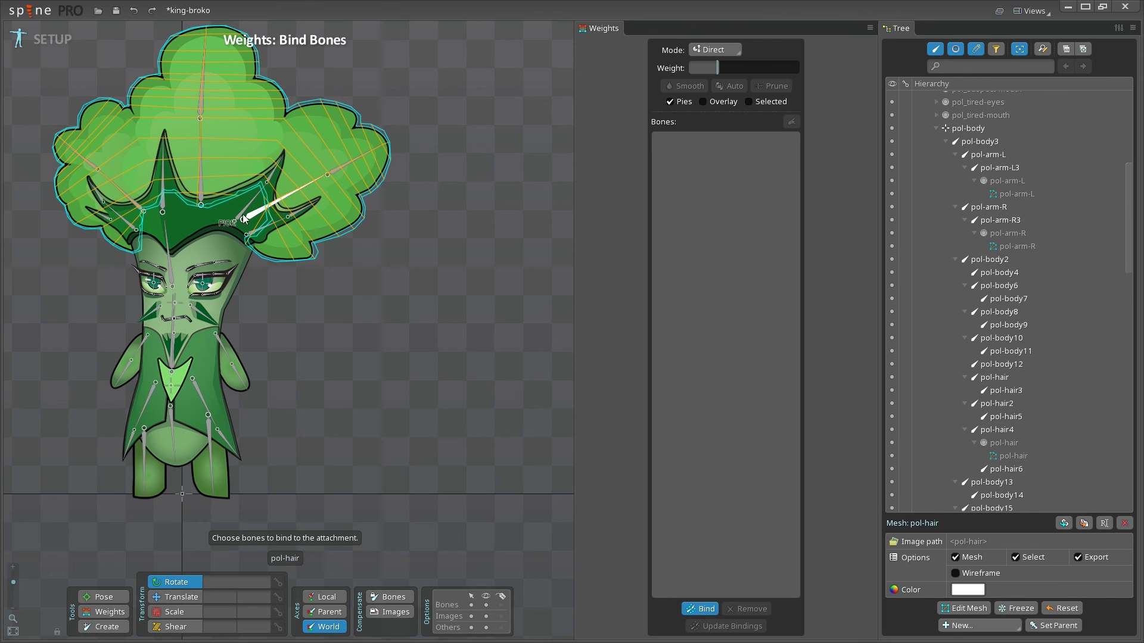
pyautogui.click(244, 218)
pyautogui.click(333, 171)
pyautogui.click(200, 198)
pyautogui.click(201, 112)
pyautogui.click(137, 204)
pyautogui.click(96, 167)
pyautogui.click(702, 608)
pyautogui.click(111, 615)
pyautogui.press('space')
# Test the pol-hair mesh weights by rotating hair bones one after another, starting with pol-hair3, undoing each rotation
pyautogui.scroll(3, 331, 184)
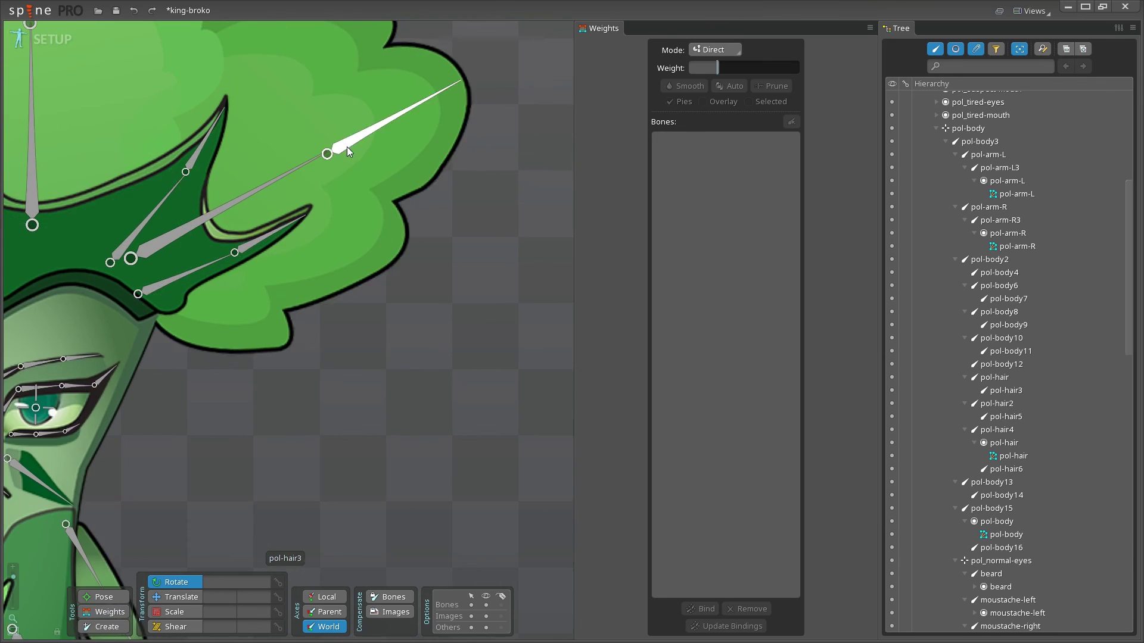
pyautogui.click(347, 152)
pyautogui.scroll(-3, 347, 152)
pyautogui.moveTo(516, 242); pyautogui.dragTo(537, 319)
pyautogui.moveTo(525, 262); pyautogui.dragTo(480, 280)
pyautogui.hotkey('ctrl', 'z')
pyautogui.press('pagedown')
pyautogui.moveTo(355, 130); pyautogui.dragTo(394, 122)
pyautogui.hotkey('ctrl', 'z')
pyautogui.press('pagedown')
pyautogui.moveTo(327, 71)
pyautogui.mouseDown()
pyautogui.moveTo(312, 60)
pyautogui.moveTo(324, 69)
pyautogui.mouseUp()
pyautogui.hotkey('ctrl', 'z')
pyautogui.press('pagedown')
pyautogui.moveTo(76, 156)
pyautogui.mouseDown()
pyautogui.moveTo(76, 167)
pyautogui.moveTo(80, 149)
pyautogui.mouseUp()
pyautogui.hotkey('ctrl', 'z')
# Test the head deformation by moving the pol-body2 bone, undoing each move, and select its parent pol-body3
pyautogui.press('pageup')
pyautogui.press('pageup')
pyautogui.click(181, 597)
pyautogui.moveTo(246, 262)
pyautogui.mouseDown()
pyautogui.moveTo(209, 262)
pyautogui.moveTo(262, 263)
pyautogui.mouseUp()
pyautogui.hotkey('ctrl', 'z')
pyautogui.press('space')
pyautogui.moveTo(368, 427); pyautogui.dragTo(375, 414)
pyautogui.scroll(5, 441, 340)
pyautogui.click(264, 263)
pyautogui.moveTo(264, 263)
pyautogui.mouseDown()
pyautogui.moveTo(265, 250)
pyautogui.moveTo(265, 290)
pyautogui.moveTo(265, 231)
pyautogui.moveTo(265, 255)
pyautogui.mouseUp()
pyautogui.hotkey('ctrl', 'z')
pyautogui.press('pageup')
pyautogui.scroll(-3, 419, 311)
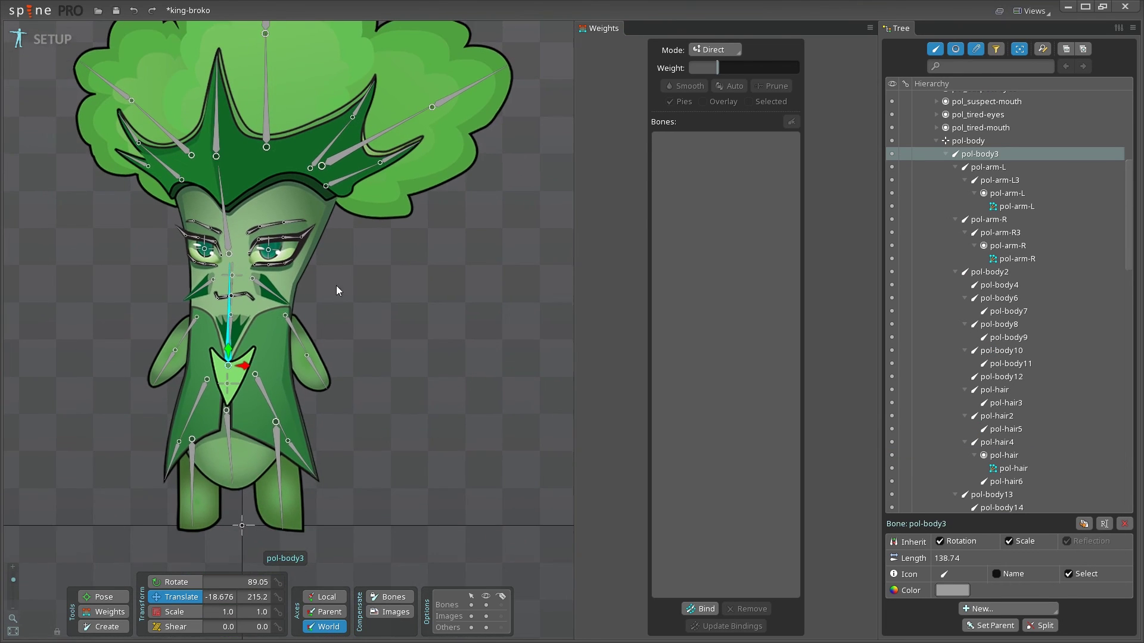
# Bind the pol_normal-mouth mesh to pol_normal-mouth2, pol_normal-mouth3, pol_normal-mouth5 and pol_normal-mouth6, and check the pol_normal-mouth3 bone
pyautogui.scroll(5, 408, 351)
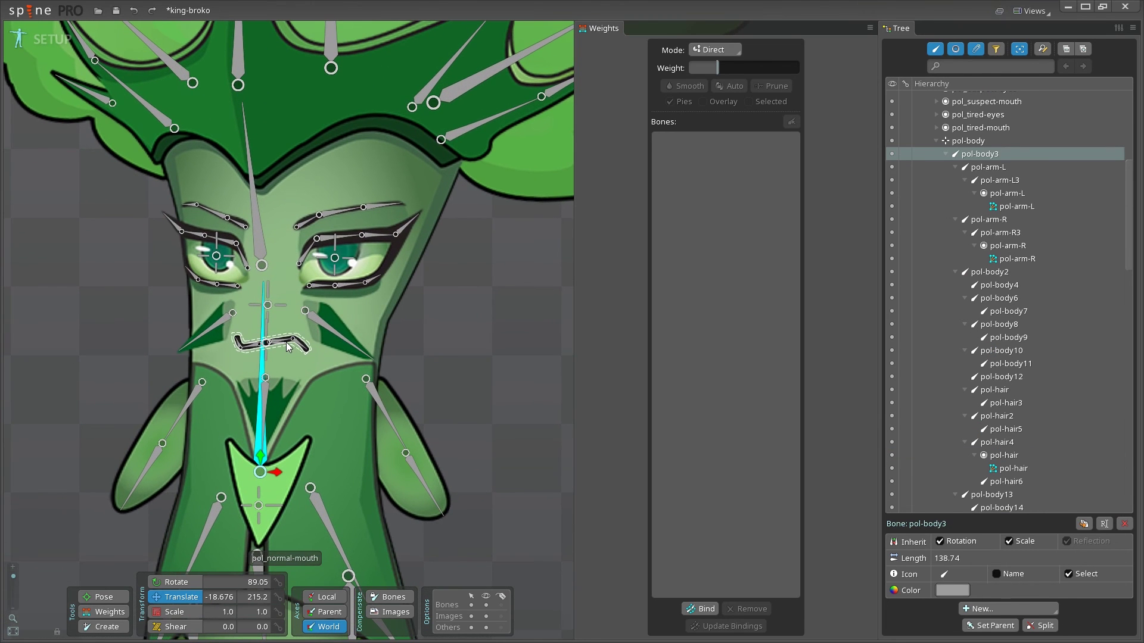
pyautogui.click(286, 342)
pyautogui.click(107, 612)
pyautogui.click(701, 608)
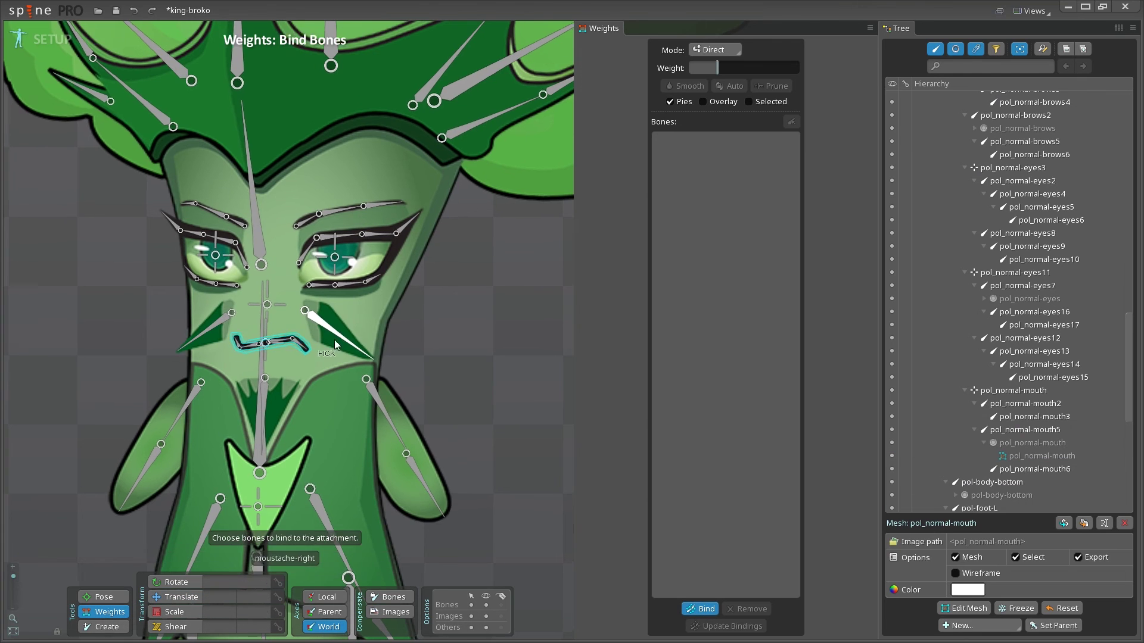
pyautogui.scroll(2, 296, 342)
pyautogui.click(271, 340)
pyautogui.click(299, 347)
pyautogui.click(222, 349)
pyautogui.click(202, 346)
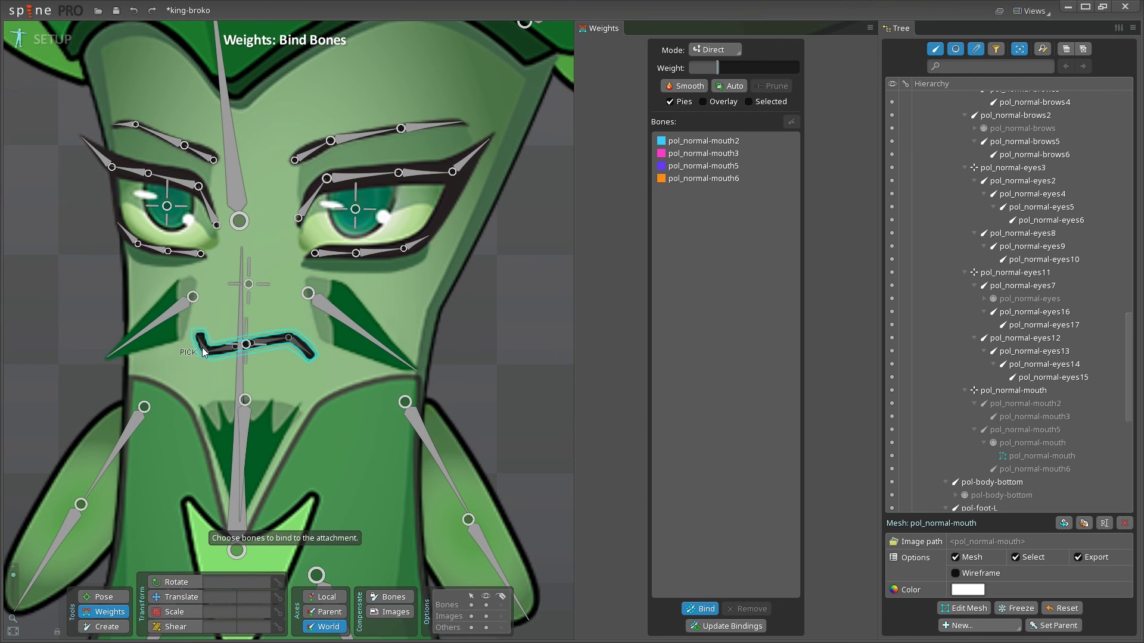
pyautogui.click(701, 608)
pyautogui.scroll(-2, 546, 326)
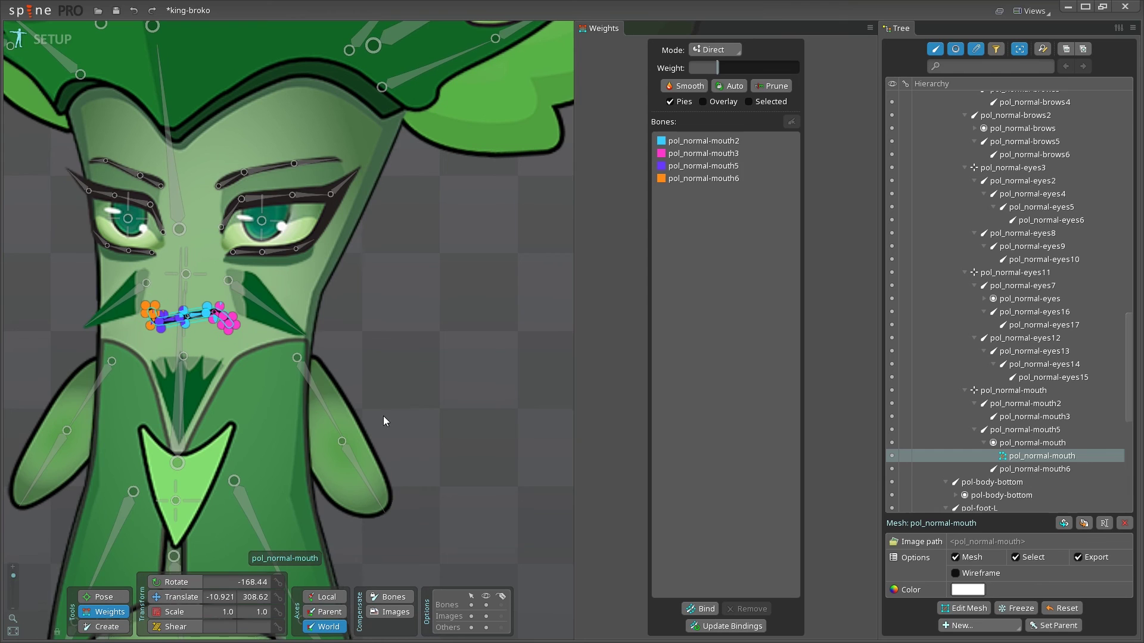
pyautogui.click(216, 312)
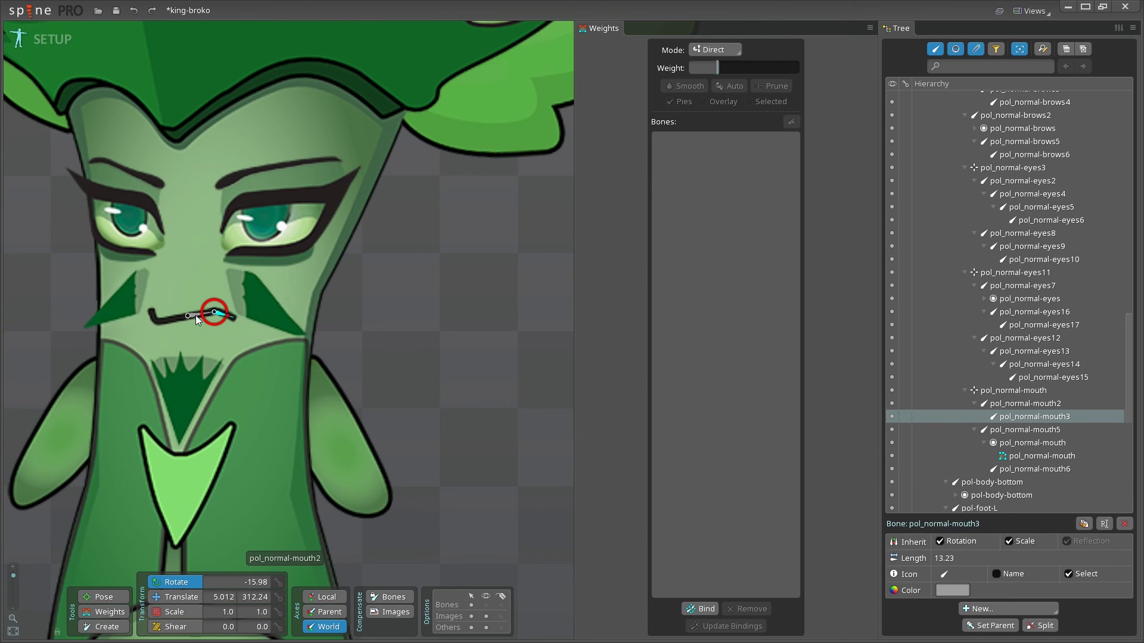
# Bind the pol_normal-brows mesh to the six brow bones, pol_normal-brows through pol_normal-brows6, with automatic weights
pyautogui.click(263, 180)
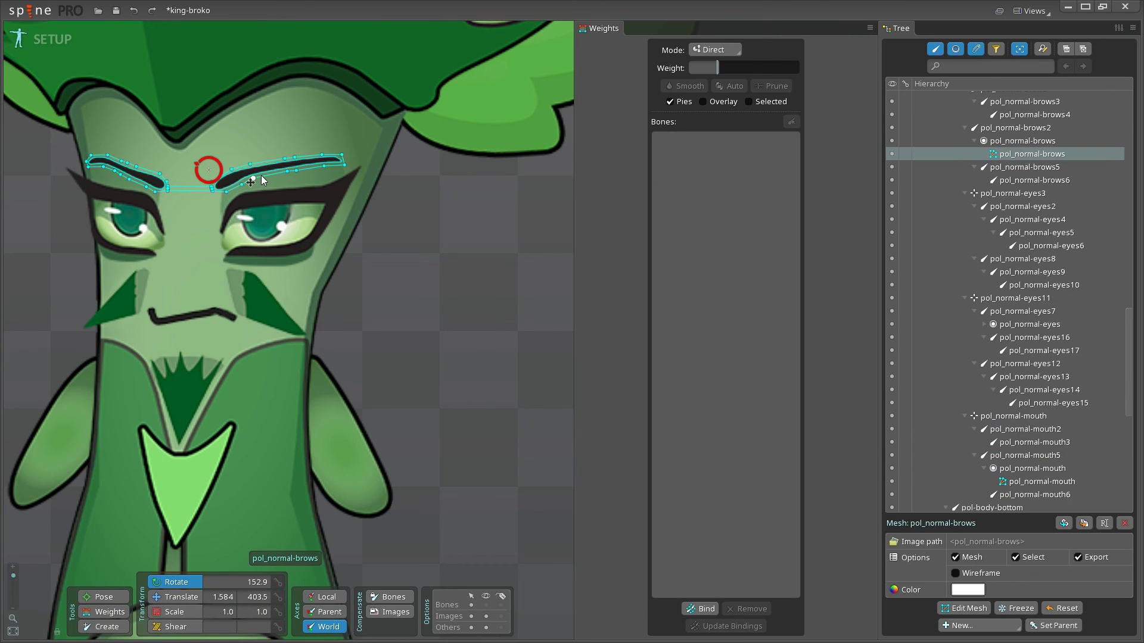
pyautogui.click(701, 611)
pyautogui.click(229, 180)
pyautogui.click(268, 167)
pyautogui.click(310, 161)
pyautogui.click(152, 183)
pyautogui.click(123, 168)
pyautogui.click(97, 161)
pyautogui.click(712, 608)
pyautogui.click(104, 613)
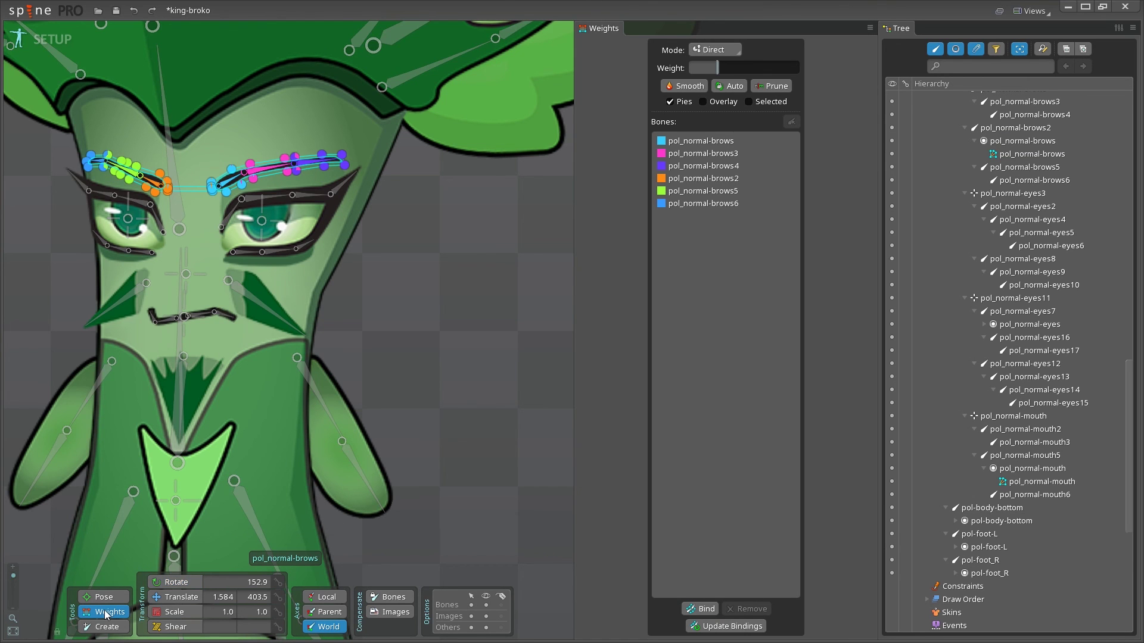
# Set the pol_normal-brows weight to 0 on the left brow's inner vertices and reduce pol_normal-brows2 on the right brow's inner vertices
pyautogui.click(169, 188)
pyautogui.scroll(4, 195, 287)
pyautogui.moveTo(174, 195); pyautogui.dragTo(268, 290)
pyautogui.scroll(3, 191, 269)
pyautogui.scroll(-3, 178, 266)
pyautogui.keyDown('ctrl'); pyautogui.click(261, 273); pyautogui.keyUp('ctrl')
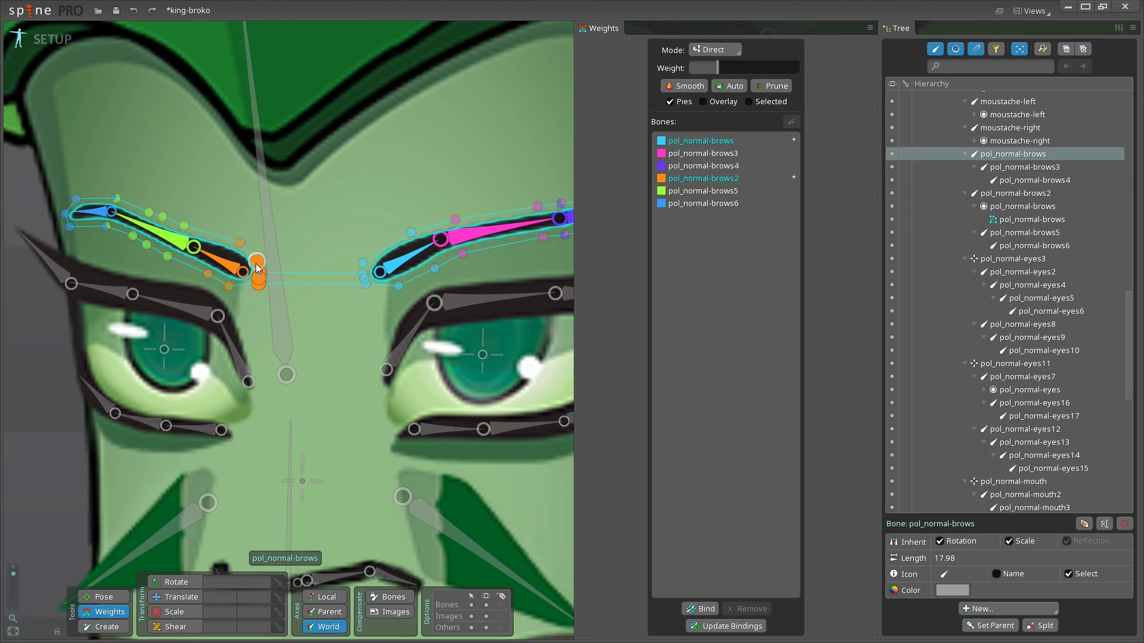
pyautogui.click(230, 287)
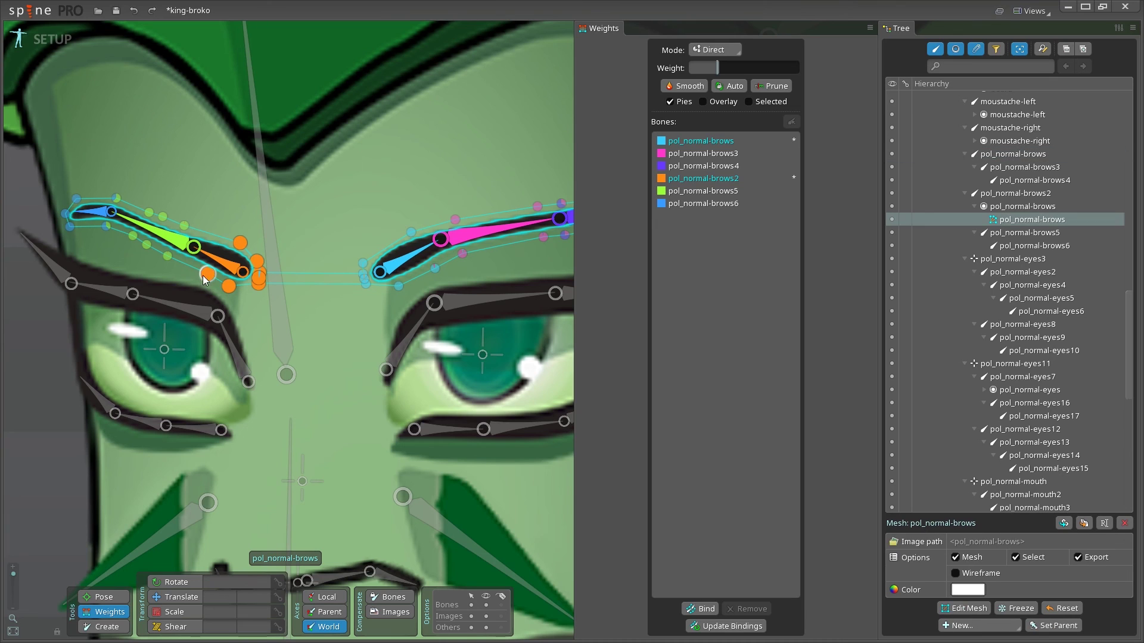
pyautogui.click(715, 143)
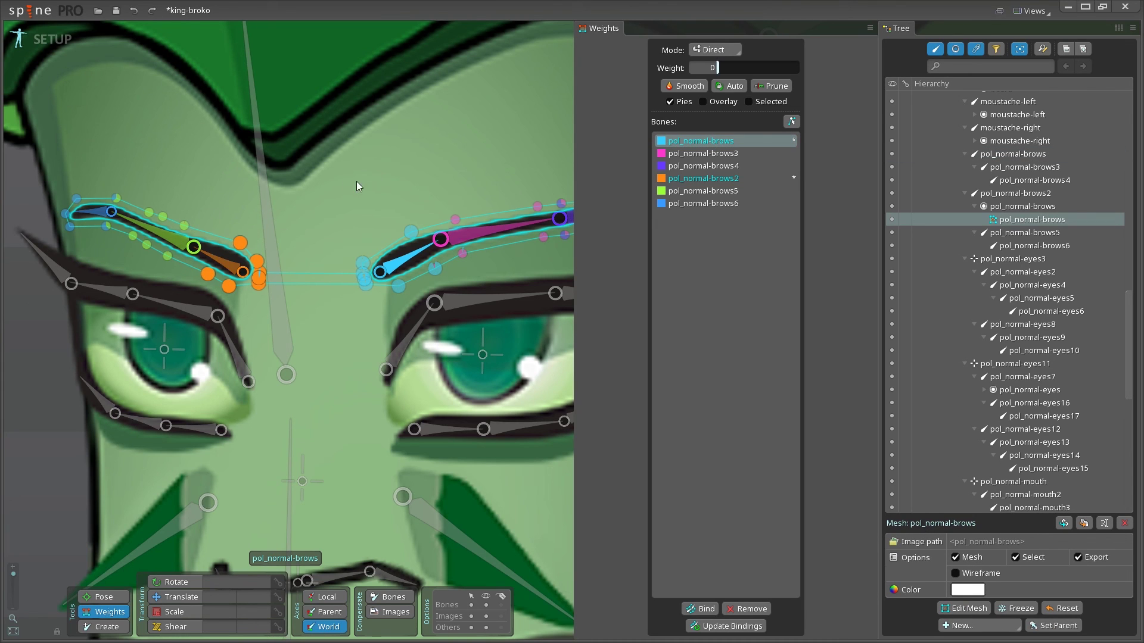
pyautogui.click(365, 285)
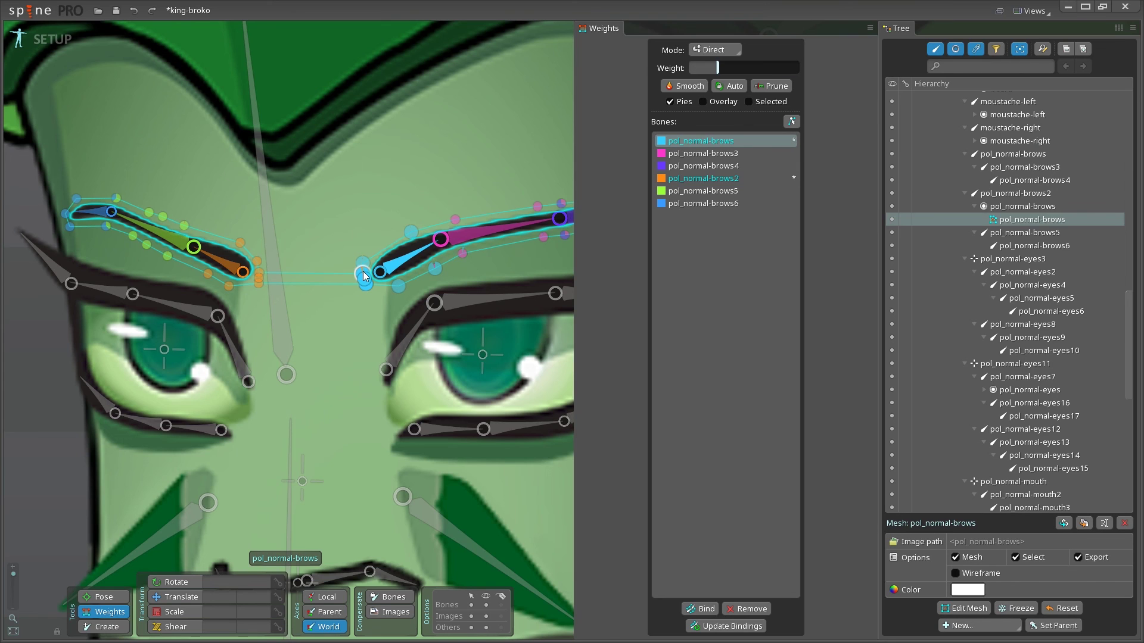
pyautogui.click(714, 180)
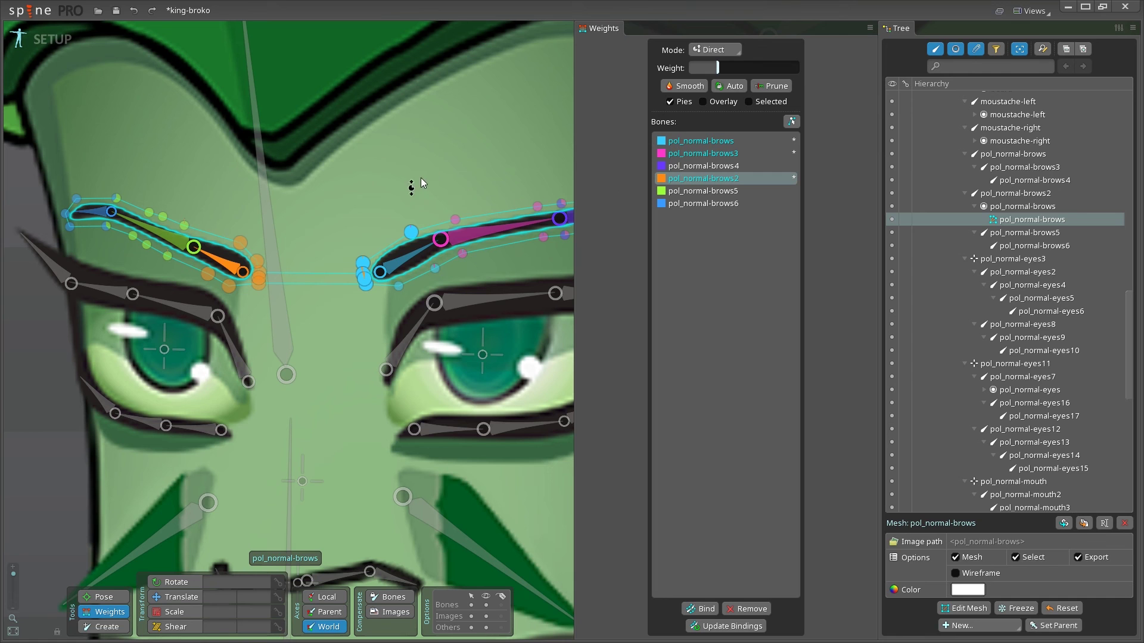
# Test the brow weights by rotating the pol_normal-brows bone
pyautogui.click(175, 582)
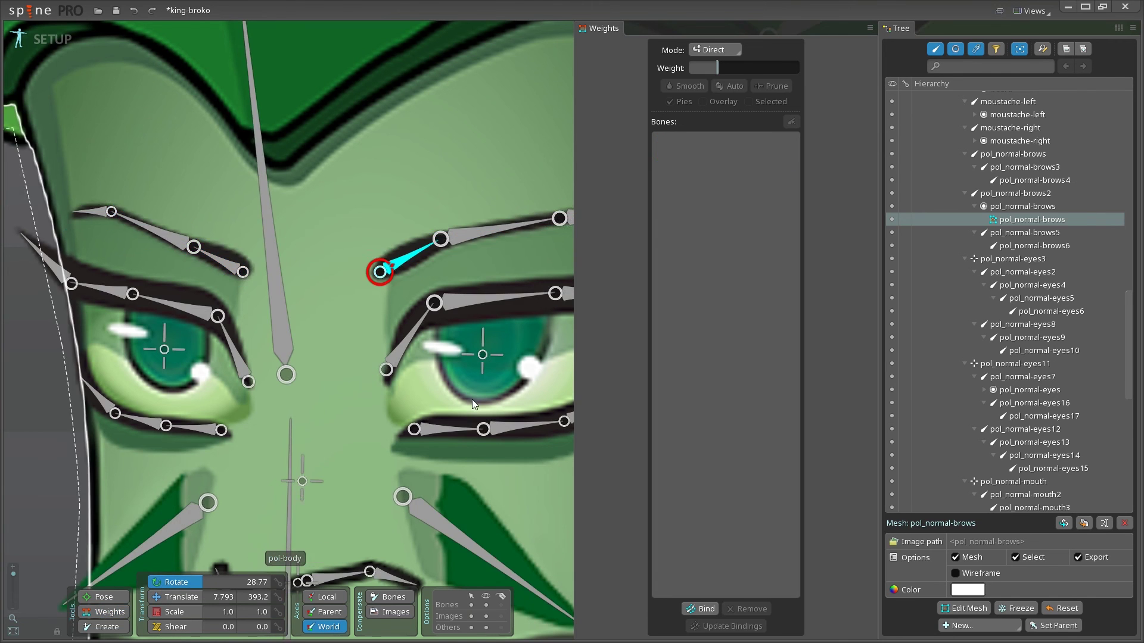
pyautogui.scroll(-5, 507, 327)
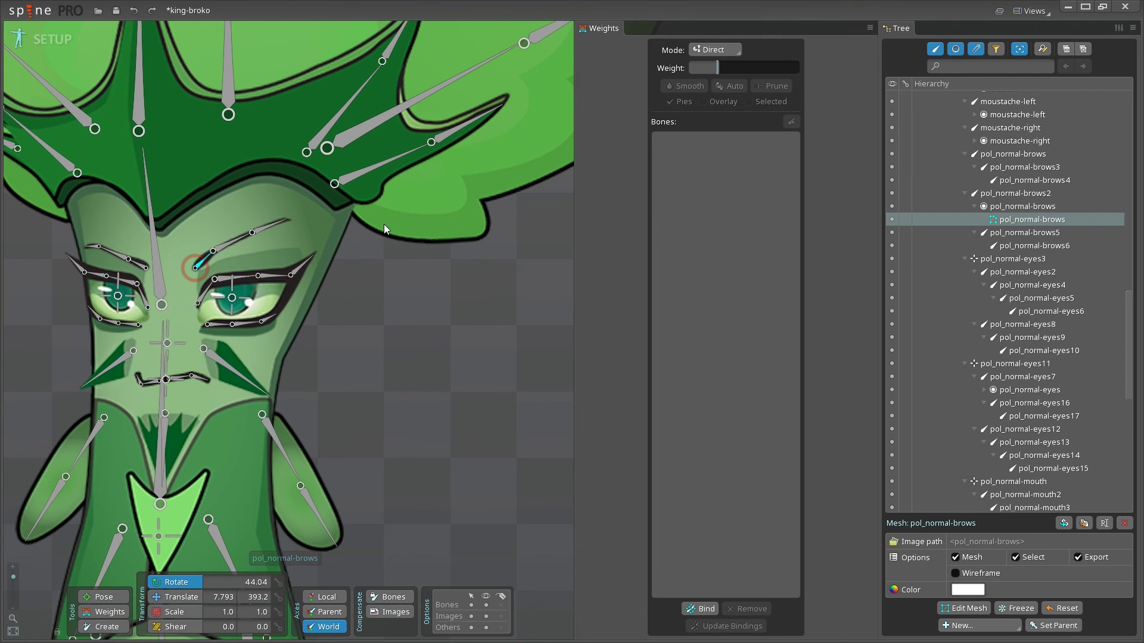
# Bind the pol_normal-eyes mesh to all the eye bones from pol_normal-eyes2 through pol_normal-eyes17 with automatic weights
pyautogui.click(381, 261)
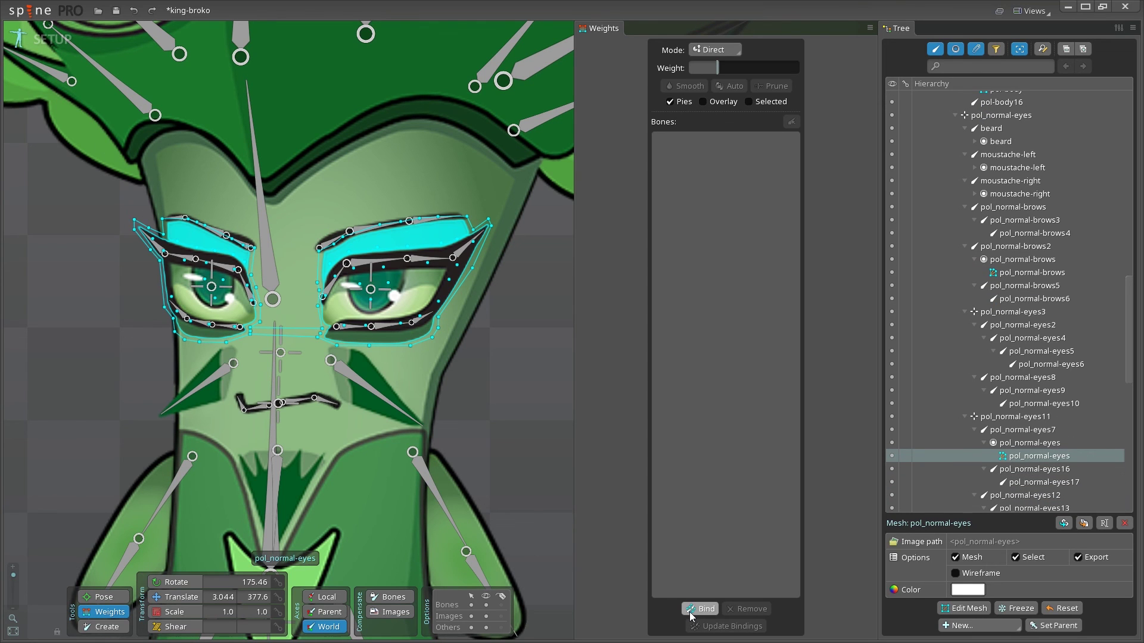
pyautogui.click(690, 613)
pyautogui.click(336, 278)
pyautogui.click(376, 260)
pyautogui.click(430, 258)
pyautogui.click(467, 244)
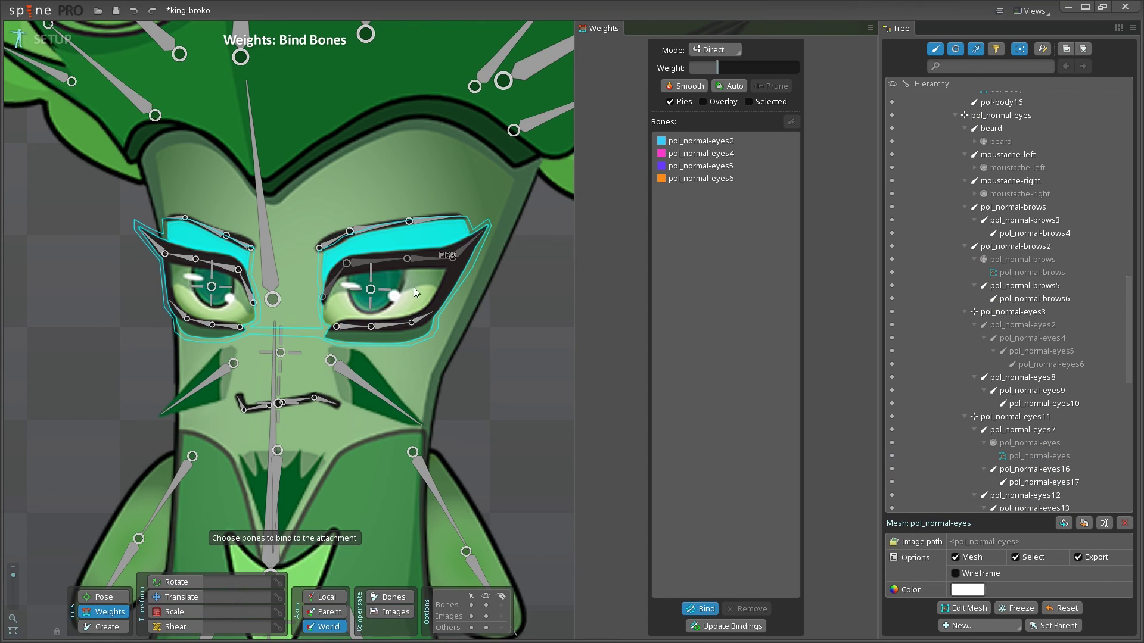
pyautogui.click(368, 299)
pyautogui.click(351, 326)
pyautogui.click(390, 325)
pyautogui.click(419, 318)
pyautogui.click(181, 316)
pyautogui.click(211, 286)
pyautogui.click(248, 292)
pyautogui.click(158, 250)
pyautogui.click(703, 609)
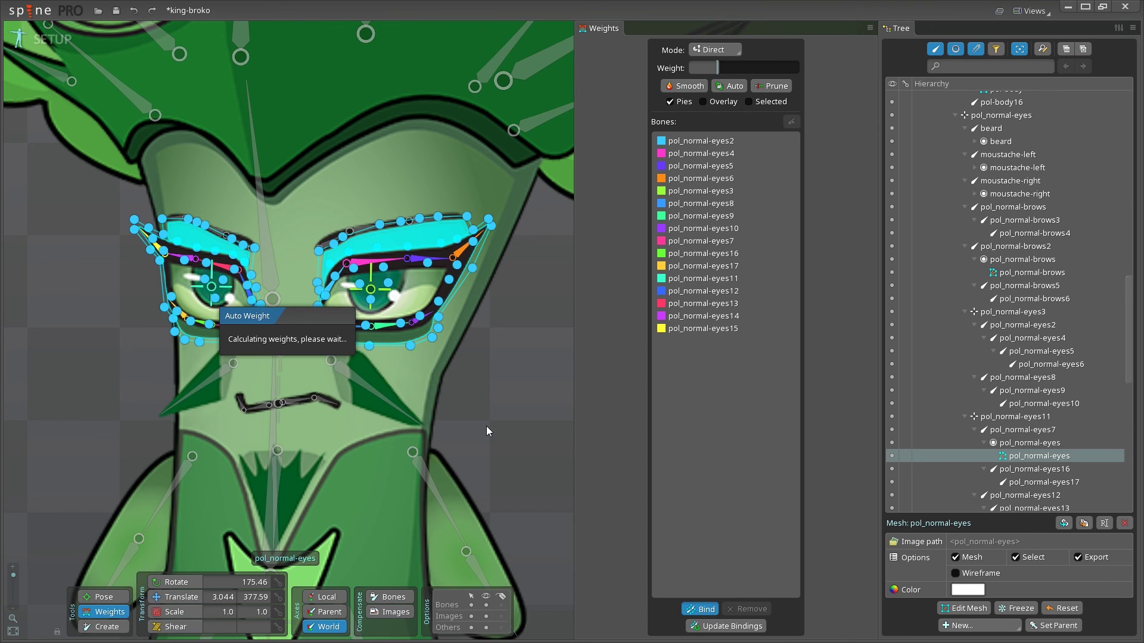
# Remove pol_normal-eyes7, pol_normal-eyes11 and pol_normal-eyes12 influence from the right eye's vertices, and pol_normal-eyes2, pol_normal-eyes3 and pol_normal-eyes8 influence from the left eye's
pyautogui.scroll(3, 324, 305)
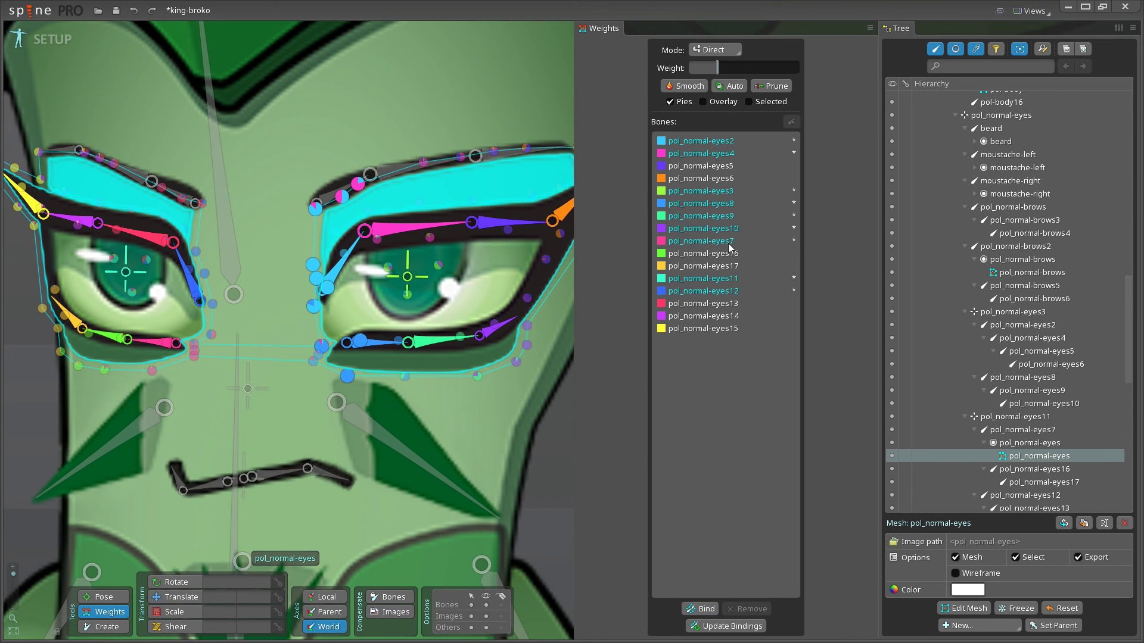
pyautogui.click(728, 241)
pyautogui.keyDown('ctrl'); pyautogui.click(721, 279); pyautogui.keyUp('ctrl')
pyautogui.keyDown('ctrl'); pyautogui.click(718, 291); pyautogui.keyUp('ctrl')
pyautogui.click(196, 350)
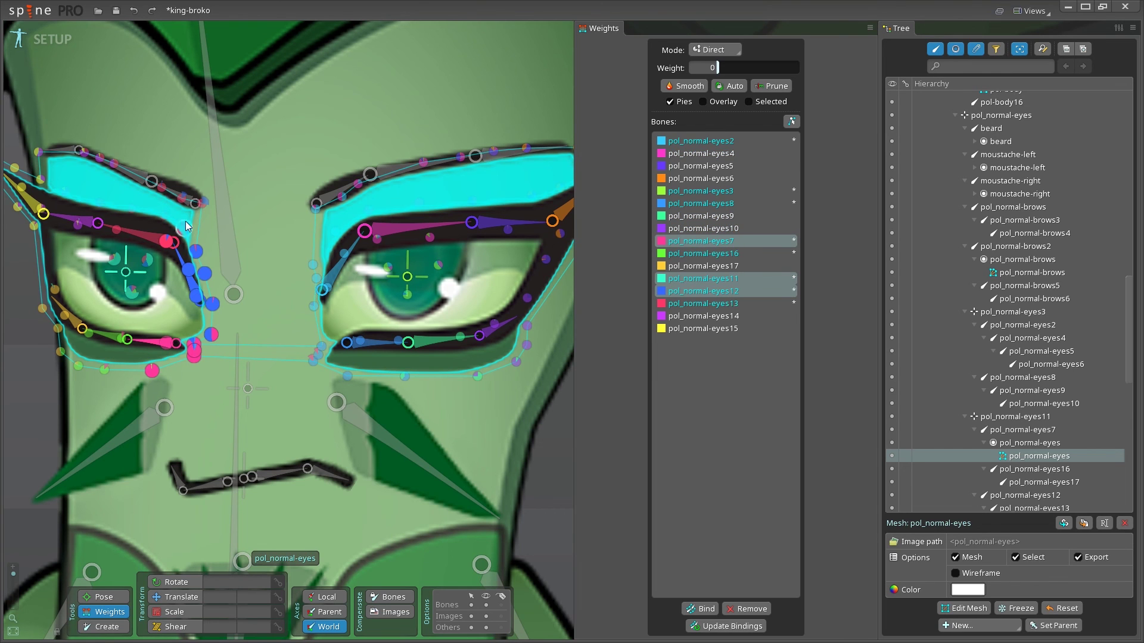
pyautogui.click(708, 140)
pyautogui.keyDown('ctrl'); pyautogui.click(709, 191); pyautogui.keyUp('ctrl')
pyautogui.keyDown('ctrl'); pyautogui.click(709, 204); pyautogui.keyUp('ctrl')
# Test the eye weights by moving the pol_normal-eyes3 and pol_normal-eyes2 bones and rotating pol_normal-eyes6
pyautogui.scroll(-3, 104, 162)
pyautogui.press('space')
pyautogui.click(214, 184)
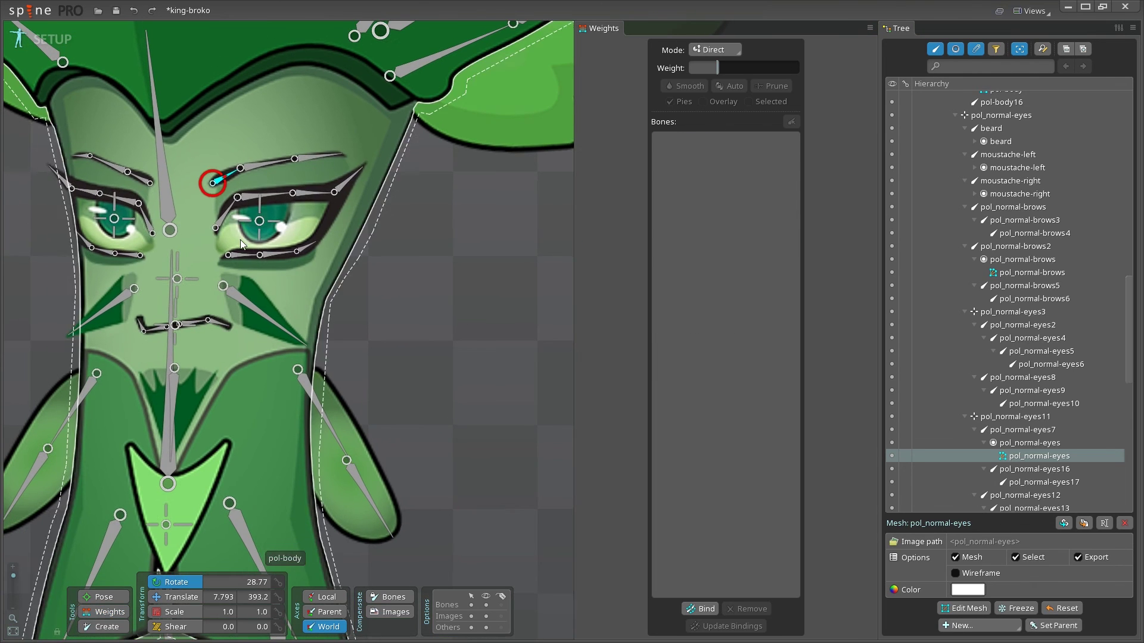
pyautogui.click(259, 221)
pyautogui.click(265, 196)
pyautogui.click(219, 221)
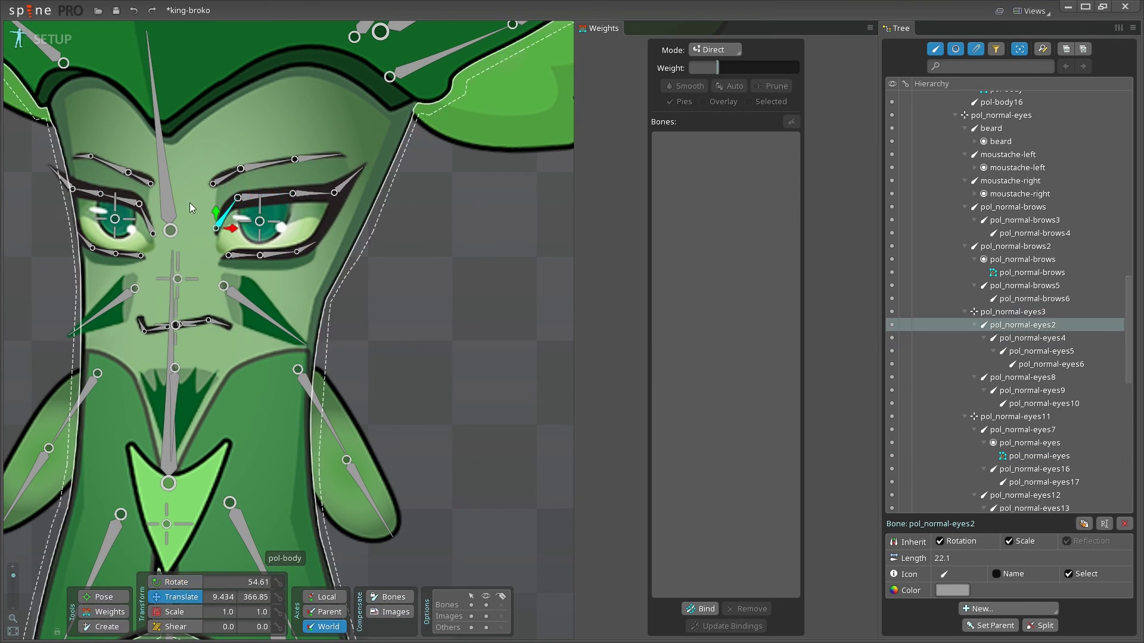
pyautogui.click(354, 187)
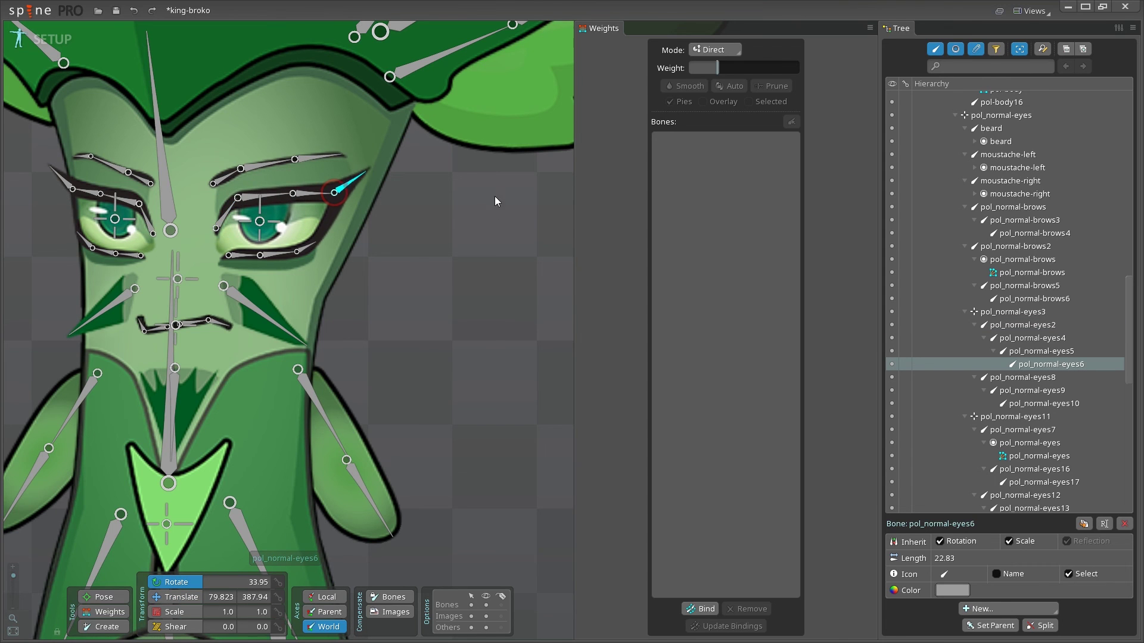
pyautogui.moveTo(493, 215); pyautogui.dragTo(492, 168)
# Close the Weights view and clear the bone selection
pyautogui.scroll(-5, 326, 304)
pyautogui.click(869, 28)
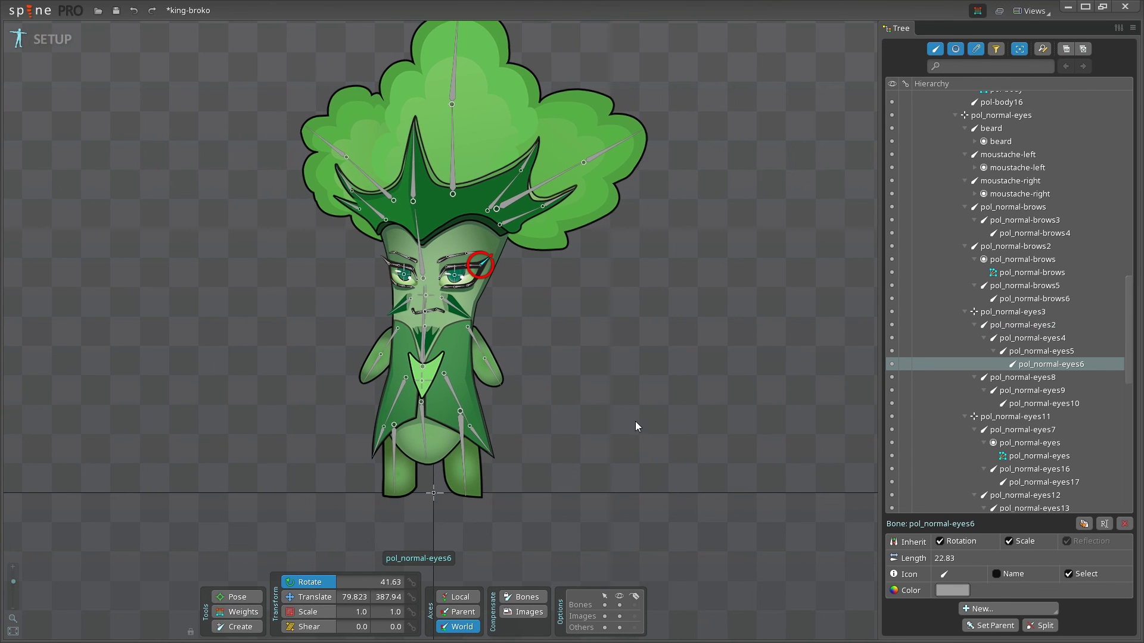
pyautogui.click(631, 425)
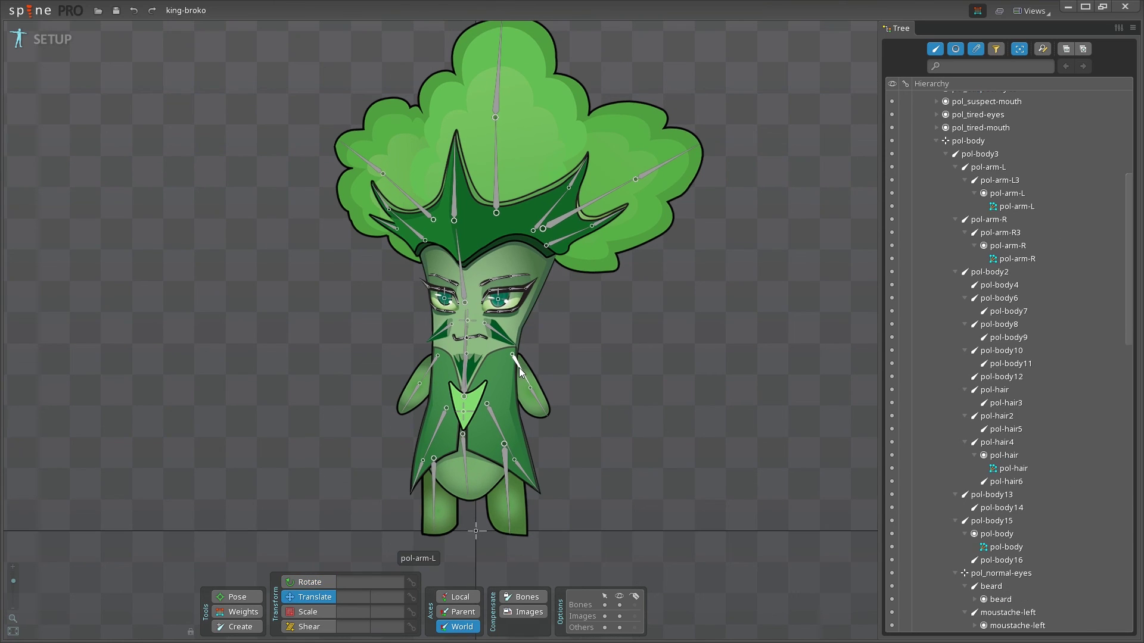
# Color the four arm bones pol-arm-L, pol-arm-L3, pol-arm-R and pol-arm-R3 red
pyautogui.click(519, 368)
pyautogui.keyDown('ctrl'); pyautogui.click(534, 406); pyautogui.keyUp('ctrl')
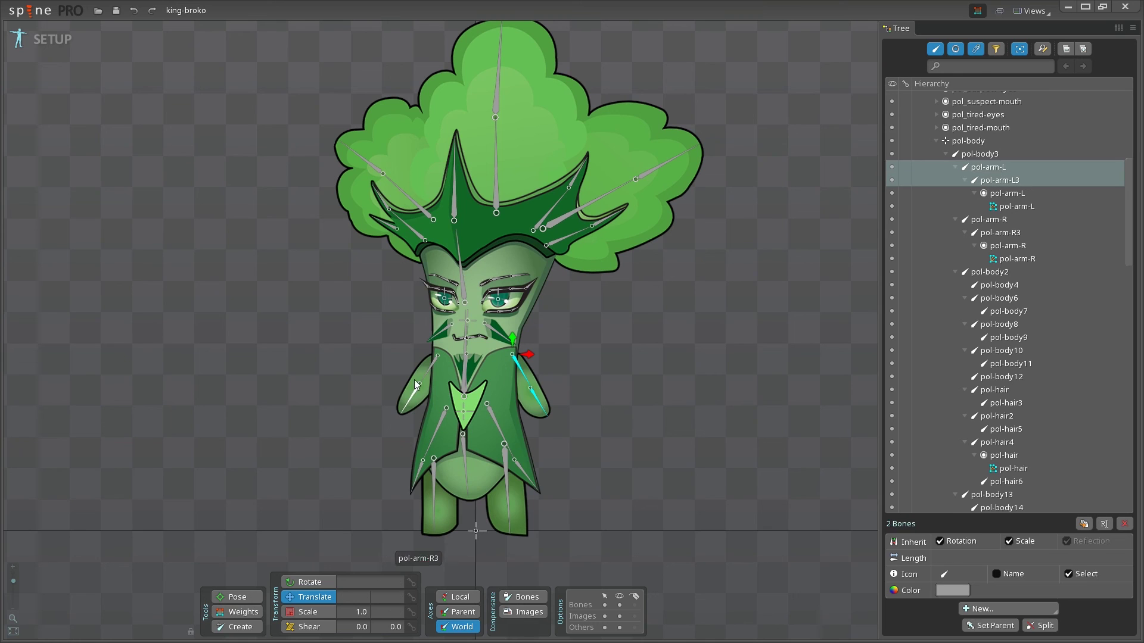
pyautogui.keyDown('ctrl'); pyautogui.click(421, 381); pyautogui.keyUp('ctrl')
pyautogui.keyDown('ctrl'); pyautogui.click(412, 402); pyautogui.keyUp('ctrl')
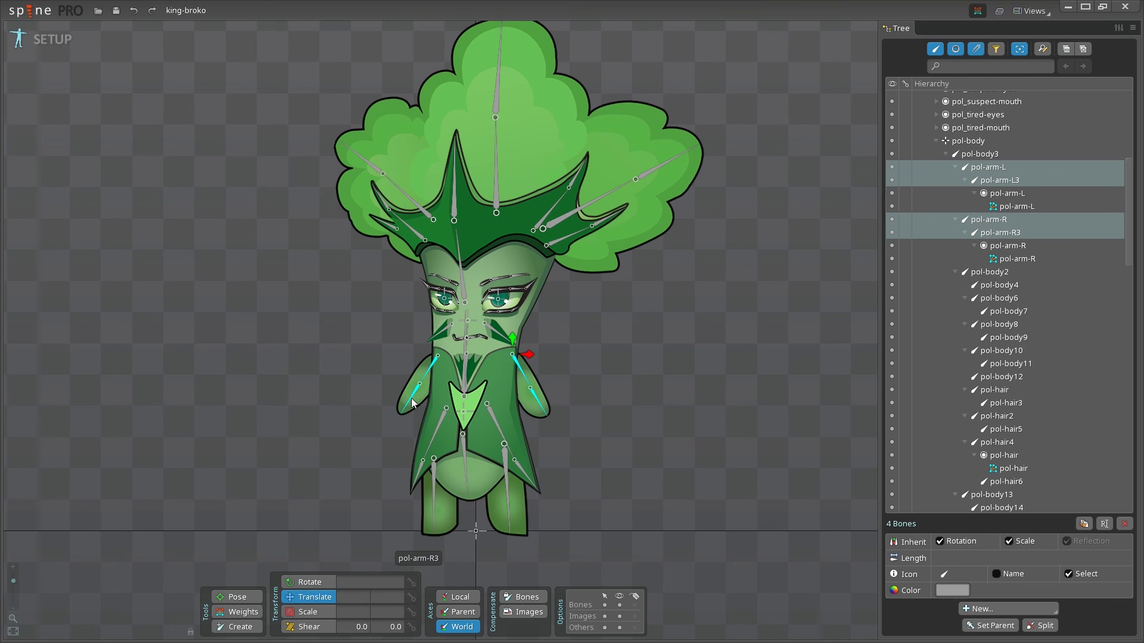
pyautogui.click(951, 590)
pyautogui.click(484, 203)
pyautogui.click(416, 480)
pyautogui.click(780, 509)
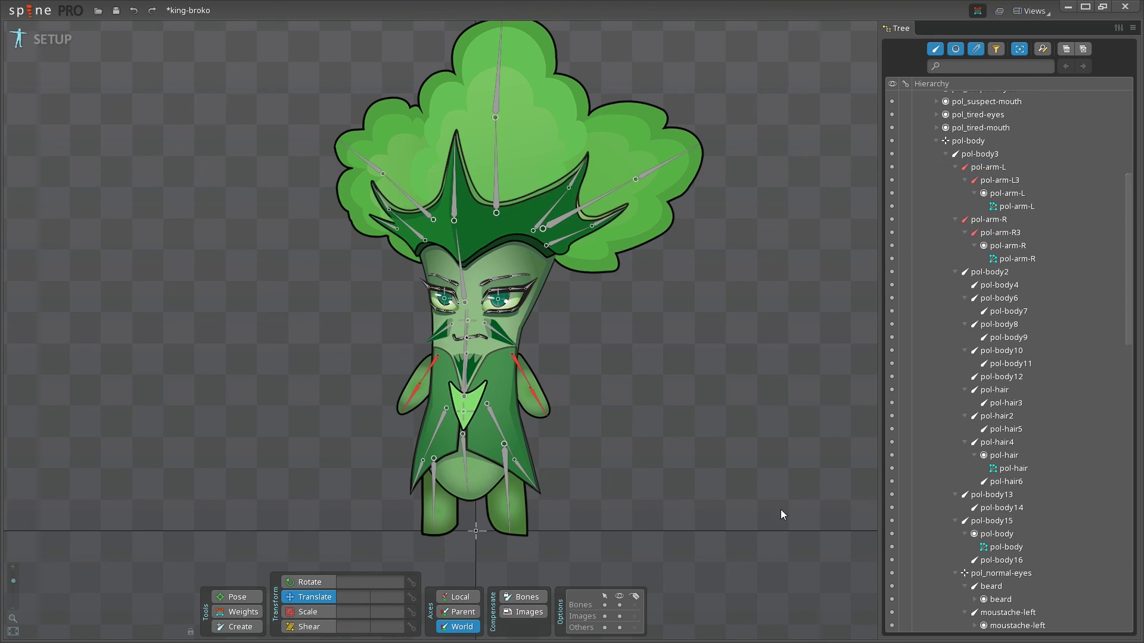
# Color the foot bones pol-foot-L and pol-foot_R orange
pyautogui.click(434, 484)
pyautogui.keyDown('ctrl'); pyautogui.click(435, 484); pyautogui.keyUp('ctrl')
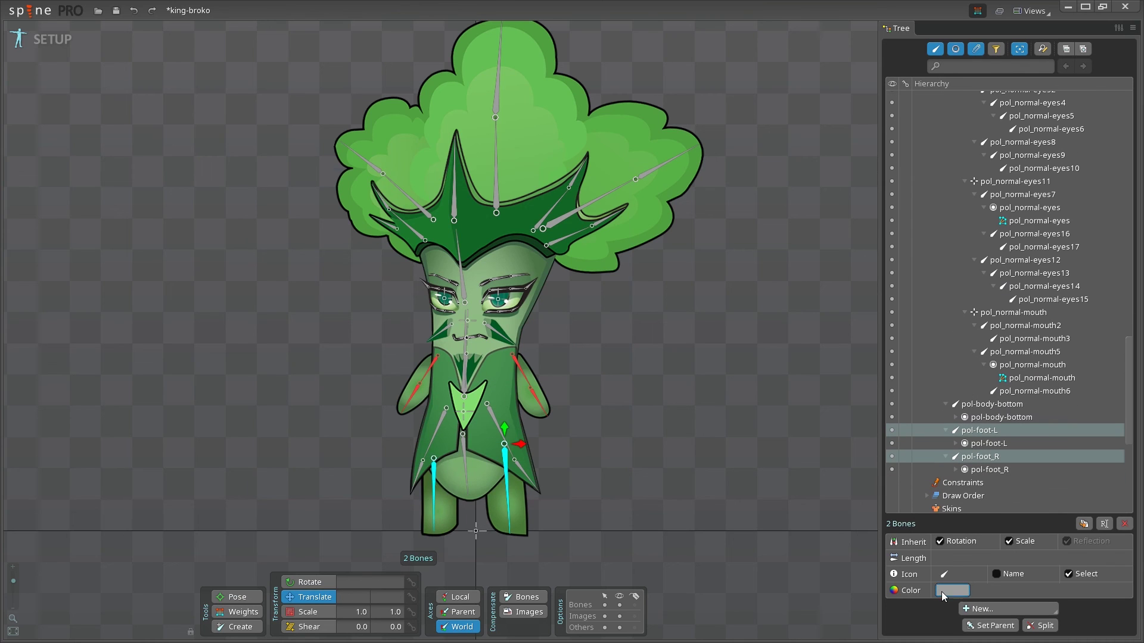
pyautogui.click(952, 591)
pyautogui.click(559, 219)
pyautogui.click(415, 480)
pyautogui.press('space')
# Color the two central body bones and the four lower robe bones, pol-body13 through pol-body16, purple
pyautogui.click(522, 470)
pyautogui.keyDown('ctrl'); pyautogui.click(495, 421); pyautogui.keyUp('ctrl')
pyautogui.keyDown('ctrl'); pyautogui.click(438, 427); pyautogui.keyUp('ctrl')
pyautogui.keyDown('ctrl'); pyautogui.click(418, 473); pyautogui.keyUp('ctrl')
pyautogui.keyDown('ctrl'); pyautogui.click(464, 384); pyautogui.keyUp('ctrl')
pyautogui.keyDown('ctrl'); pyautogui.click(462, 274); pyautogui.keyUp('ctrl')
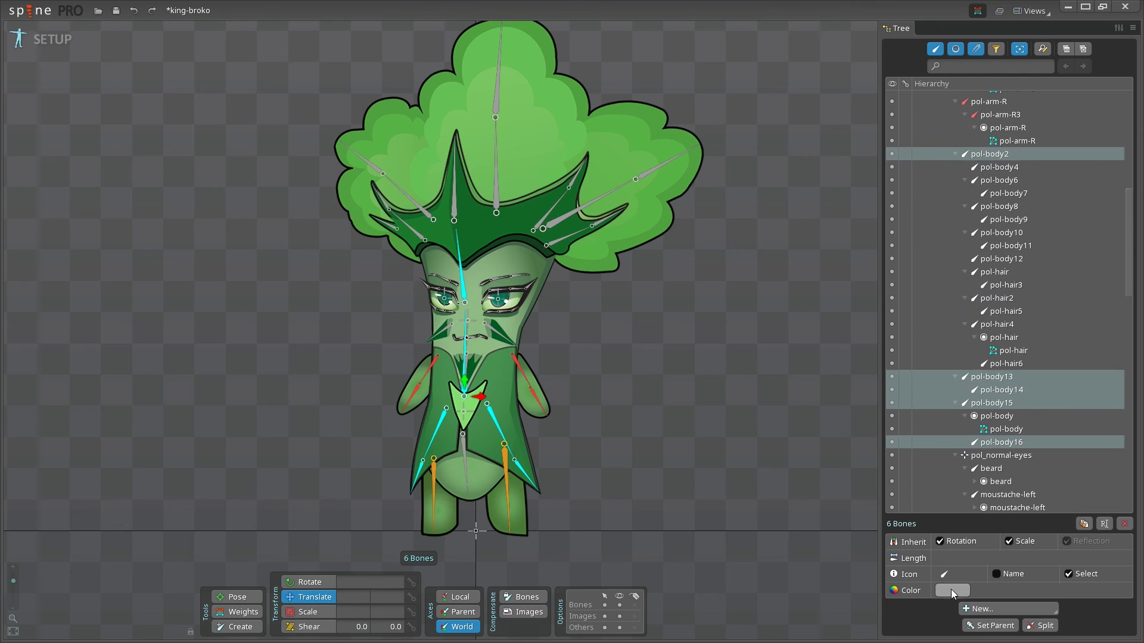
pyautogui.click(952, 590)
pyautogui.click(559, 389)
pyautogui.click(415, 480)
pyautogui.press('space')
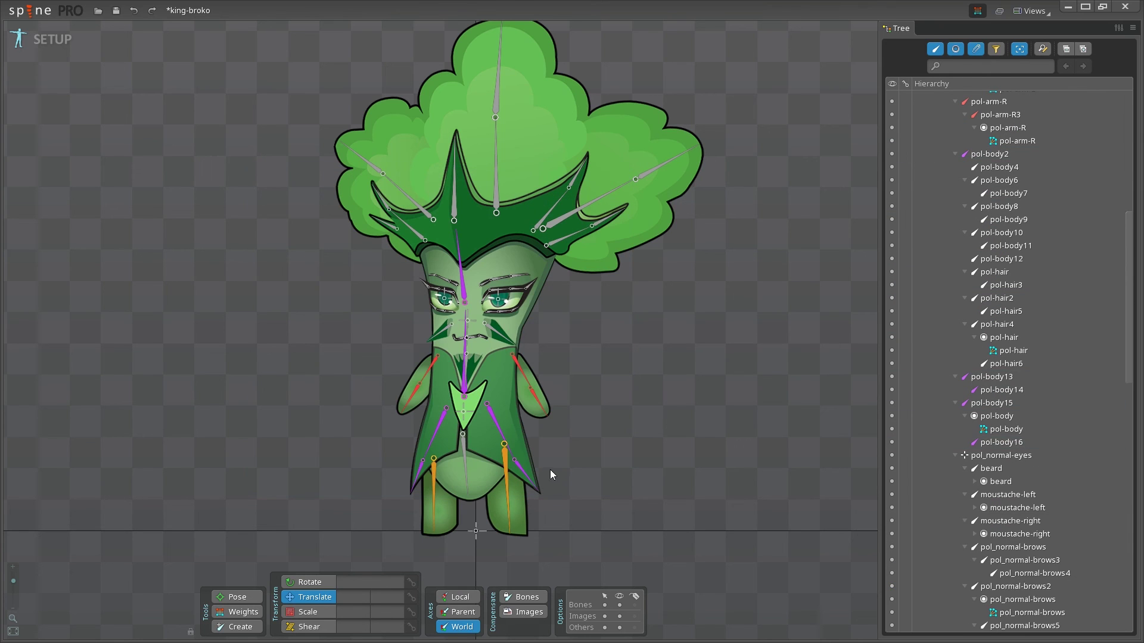
# Color the eight crown leaf bones, pol-body4 and pol-body6 through pol-body12, magenta
pyautogui.click(567, 235)
pyautogui.keyDown('ctrl'); pyautogui.click(605, 217); pyautogui.keyUp('ctrl')
pyautogui.keyDown('ctrl'); pyautogui.click(551, 209); pyautogui.keyUp('ctrl')
pyautogui.keyDown('ctrl'); pyautogui.click(576, 173); pyautogui.keyUp('ctrl')
pyautogui.keyDown('ctrl'); pyautogui.click(454, 191); pyautogui.keyUp('ctrl')
pyautogui.keyDown('ctrl'); pyautogui.click(409, 226); pyautogui.keyUp('ctrl')
pyautogui.keyDown('ctrl'); pyautogui.click(381, 198); pyautogui.keyUp('ctrl')
pyautogui.keyDown('ctrl'); pyautogui.click(387, 229); pyautogui.keyUp('ctrl')
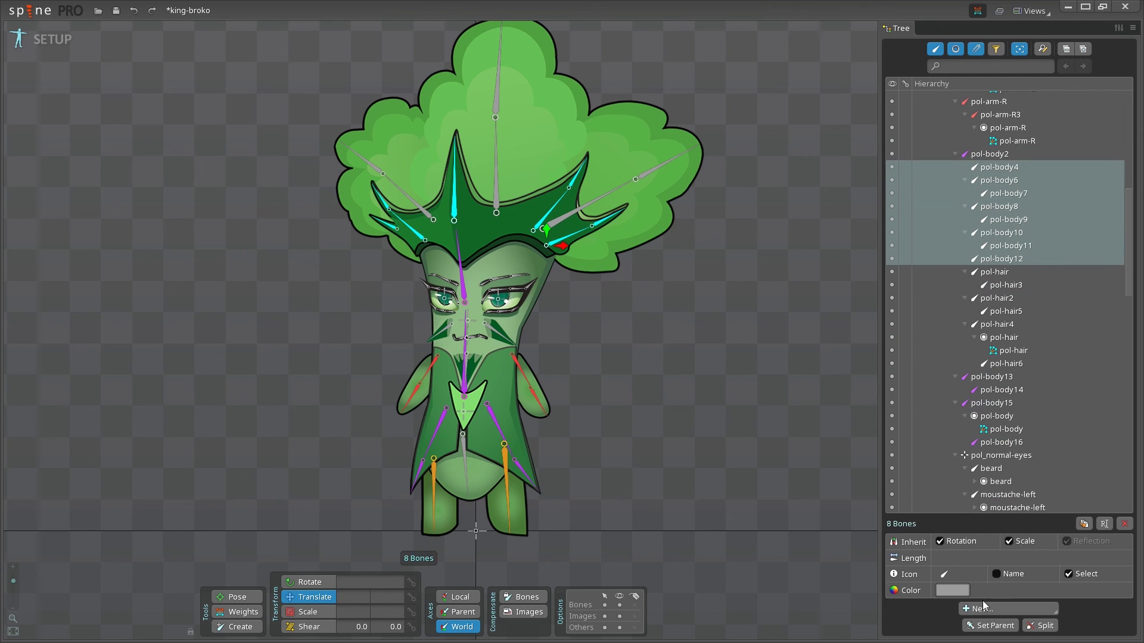
pyautogui.click(951, 590)
pyautogui.click(559, 421)
pyautogui.click(538, 210)
pyautogui.click(415, 480)
pyautogui.press('space')
# Color the six hair bones, pol-hair through pol-hair6, yellow
pyautogui.click(661, 166)
pyautogui.keyDown('ctrl'); pyautogui.click(589, 203); pyautogui.keyUp('ctrl')
pyautogui.keyDown('ctrl'); pyautogui.click(496, 173); pyautogui.keyUp('ctrl')
pyautogui.keyDown('ctrl'); pyautogui.click(498, 96); pyautogui.keyUp('ctrl')
pyautogui.keyDown('ctrl'); pyautogui.click(416, 203); pyautogui.keyUp('ctrl')
pyautogui.keyDown('ctrl'); pyautogui.click(364, 160); pyautogui.keyUp('ctrl')
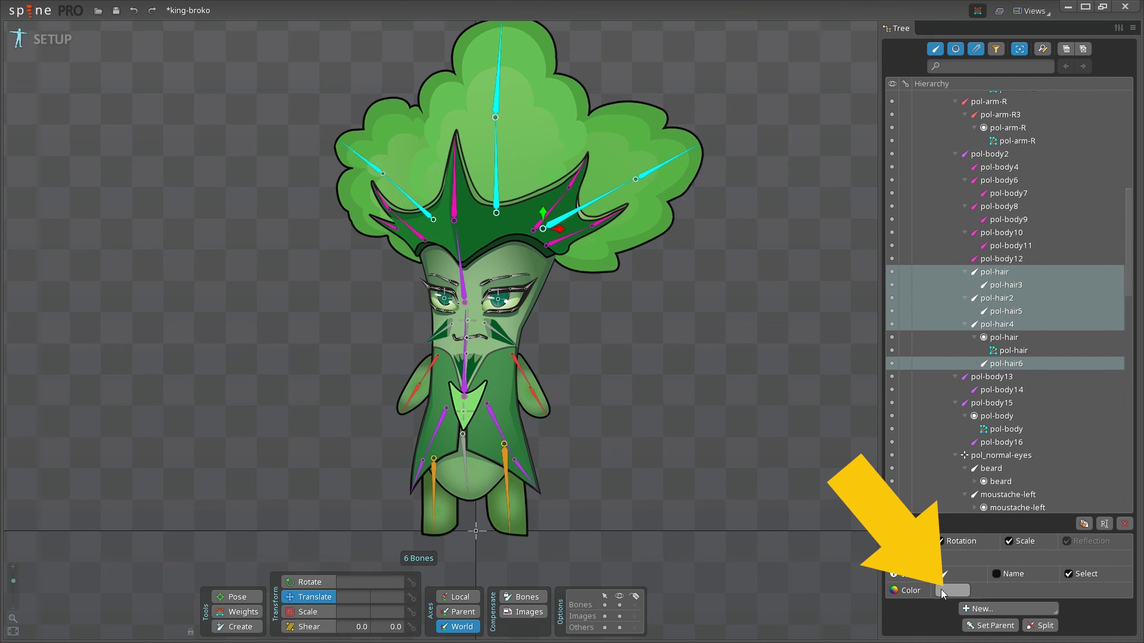
pyautogui.click(952, 591)
pyautogui.click(559, 239)
pyautogui.click(521, 212)
pyautogui.click(424, 481)
pyautogui.press('space')
# Color the pol-body-bottom bone dark red
pyautogui.click(465, 467)
pyautogui.click(952, 590)
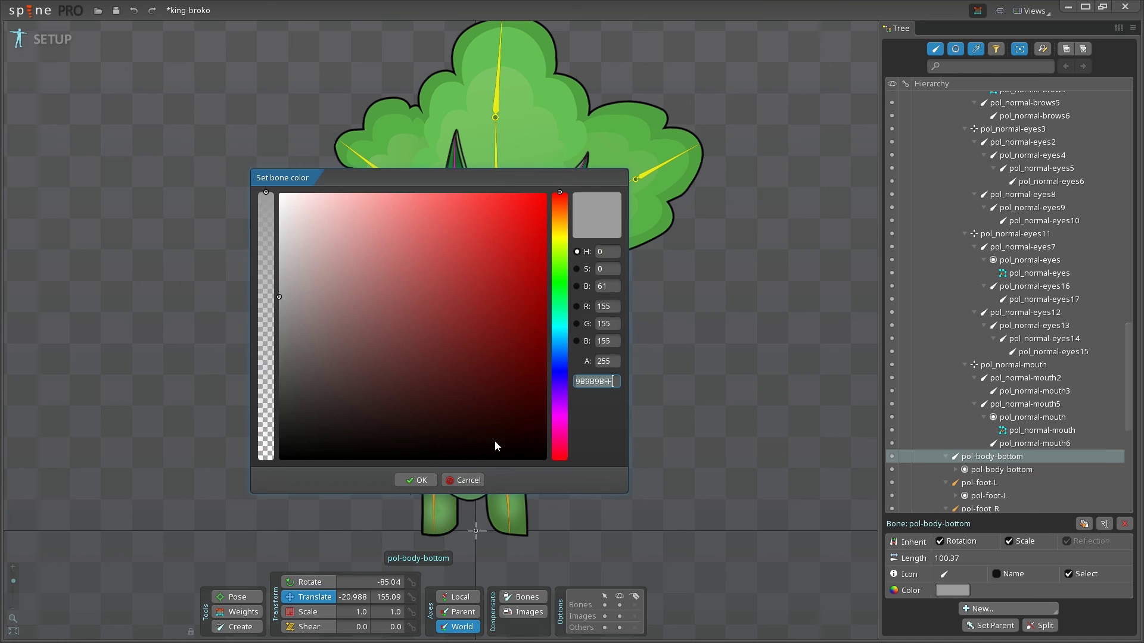
pyautogui.click(511, 320)
pyautogui.click(415, 481)
pyautogui.click(728, 485)
# Color the pol-body control bone at the center of the chest blue
pyautogui.scroll(1, 684, 424)
pyautogui.scroll(2, 684, 420)
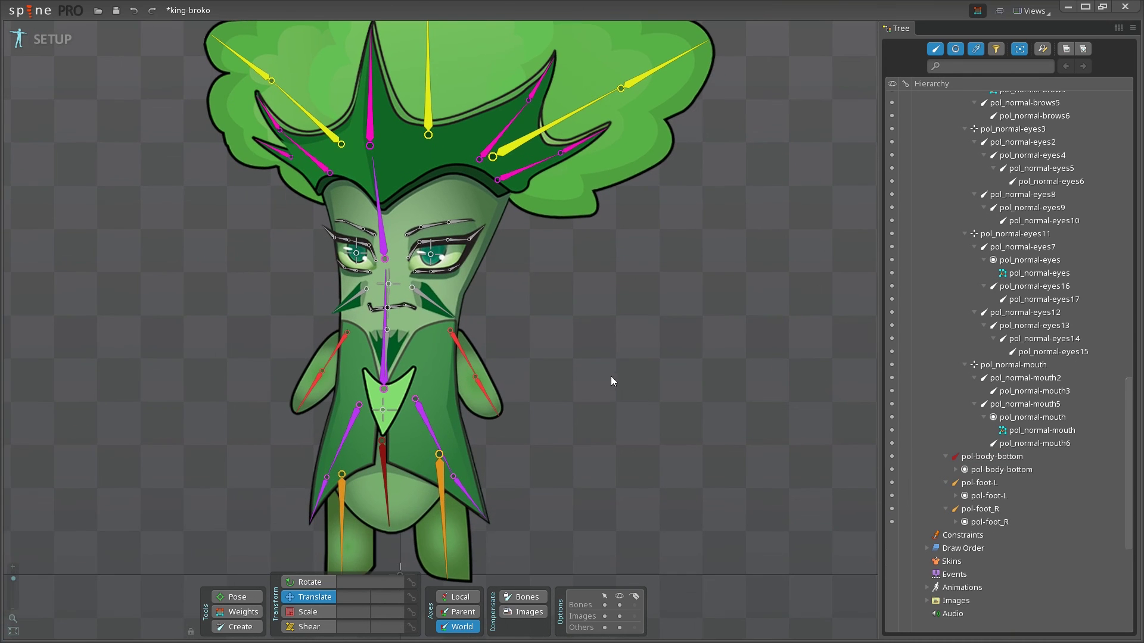
pyautogui.moveTo(611, 378); pyautogui.dragTo(739, 407)
pyautogui.click(506, 440)
pyautogui.click(952, 590)
pyautogui.click(562, 366)
pyautogui.click(545, 194)
pyautogui.click(421, 480)
pyautogui.click(712, 452)
# Color the beard, moustache-left and moustache-right bones light orange
pyautogui.click(555, 334)
pyautogui.keyDown('ctrl'); pyautogui.click(509, 384); pyautogui.keyUp('ctrl')
pyautogui.keyDown('ctrl'); pyautogui.click(478, 332); pyautogui.keyUp('ctrl')
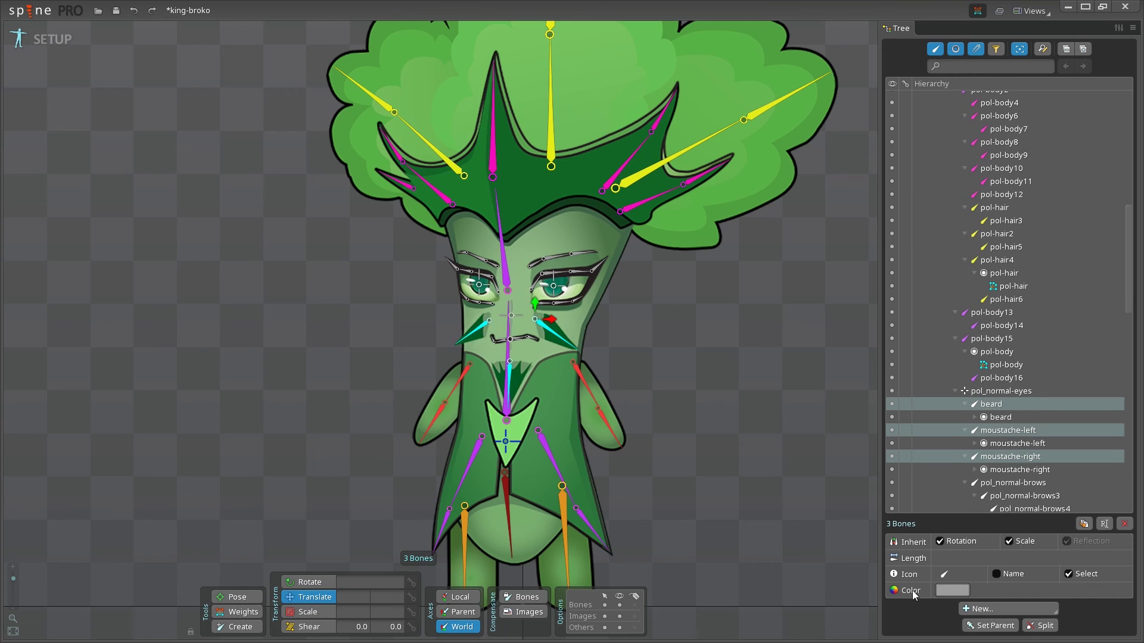
pyautogui.click(952, 591)
pyautogui.click(560, 220)
pyautogui.click(410, 207)
pyautogui.click(419, 481)
pyautogui.click(702, 390)
# Color the mouth bones pol_normal-mouth, pol_normal-mouth2, pol_normal-mouth3, pol_normal-mouth5 and pol_normal-mouth6 pink
pyautogui.scroll(-2, 702, 391)
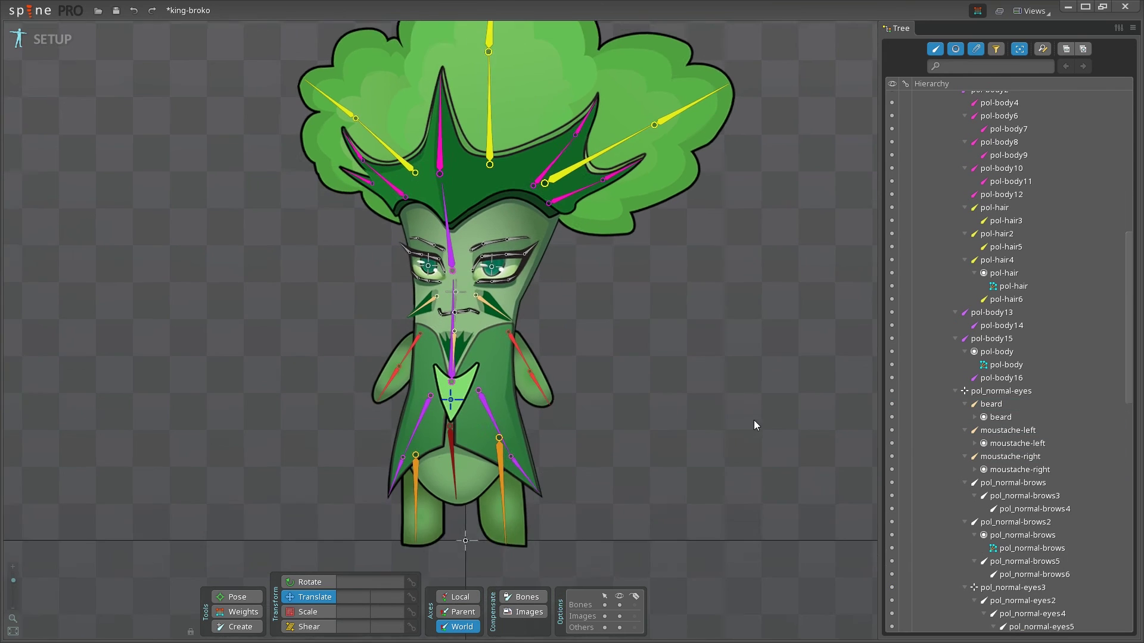
pyautogui.scroll(4, 631, 359)
pyautogui.click(457, 343)
pyautogui.keyDown('ctrl'); pyautogui.click(468, 344); pyautogui.keyUp('ctrl')
pyautogui.keyDown('ctrl'); pyautogui.click(402, 348); pyautogui.keyUp('ctrl')
pyautogui.keyDown('ctrl'); pyautogui.click(422, 351); pyautogui.keyUp('ctrl')
pyautogui.keyDown('ctrl'); pyautogui.click(430, 346); pyautogui.keyUp('ctrl')
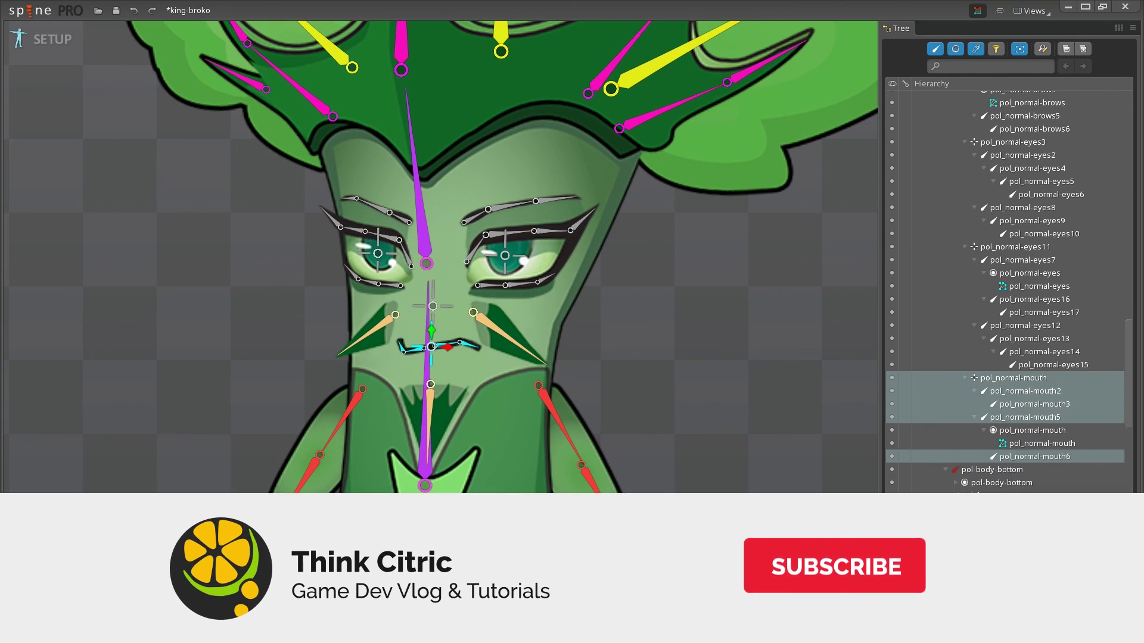
pyautogui.click(952, 590)
pyautogui.click(523, 182)
pyautogui.click(419, 207)
pyautogui.click(419, 480)
# Select all the bones of both eyes and both brows together
pyautogui.click(539, 282)
pyautogui.keyDown('ctrl'); pyautogui.click(511, 285); pyautogui.keyUp('ctrl')
pyautogui.keyDown('ctrl'); pyautogui.click(484, 286); pyautogui.keyUp('ctrl')
pyautogui.keyDown('ctrl'); pyautogui.click(504, 256); pyautogui.keyUp('ctrl')
pyautogui.keyDown('ctrl'); pyautogui.click(469, 258); pyautogui.keyUp('ctrl')
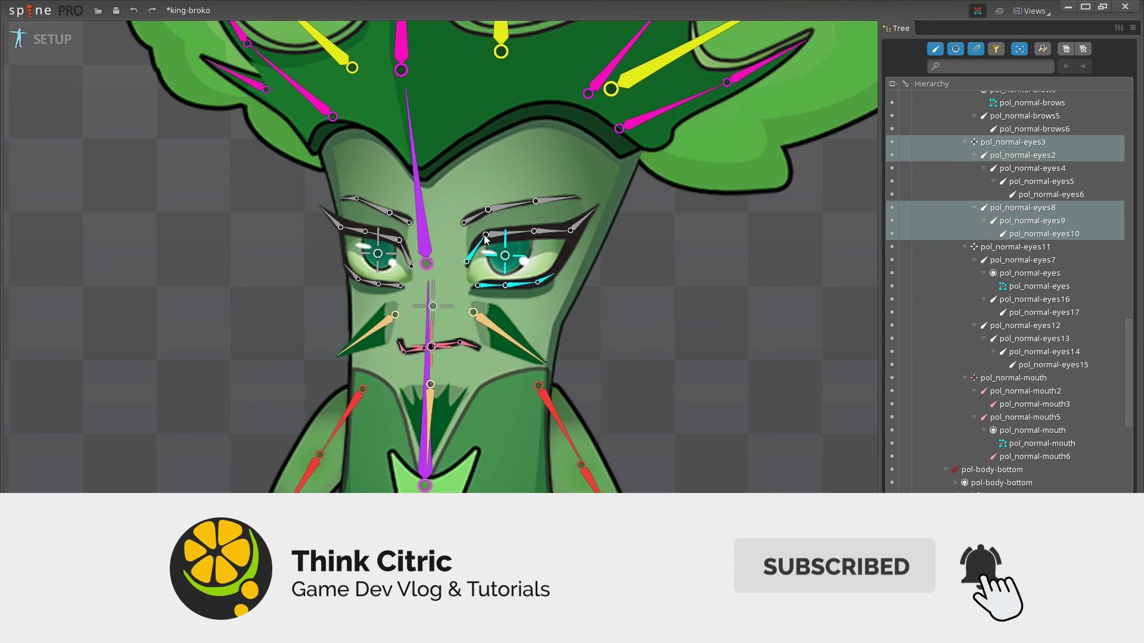
pyautogui.keyDown('ctrl'); pyautogui.click(495, 233); pyautogui.keyUp('ctrl')
pyautogui.keyDown('ctrl'); pyautogui.click(539, 232); pyautogui.keyUp('ctrl')
pyautogui.keyDown('ctrl'); pyautogui.click(574, 227); pyautogui.keyUp('ctrl')
pyautogui.keyDown('ctrl'); pyautogui.click(467, 220); pyautogui.keyUp('ctrl')
pyautogui.scroll(-3, 338, 230)
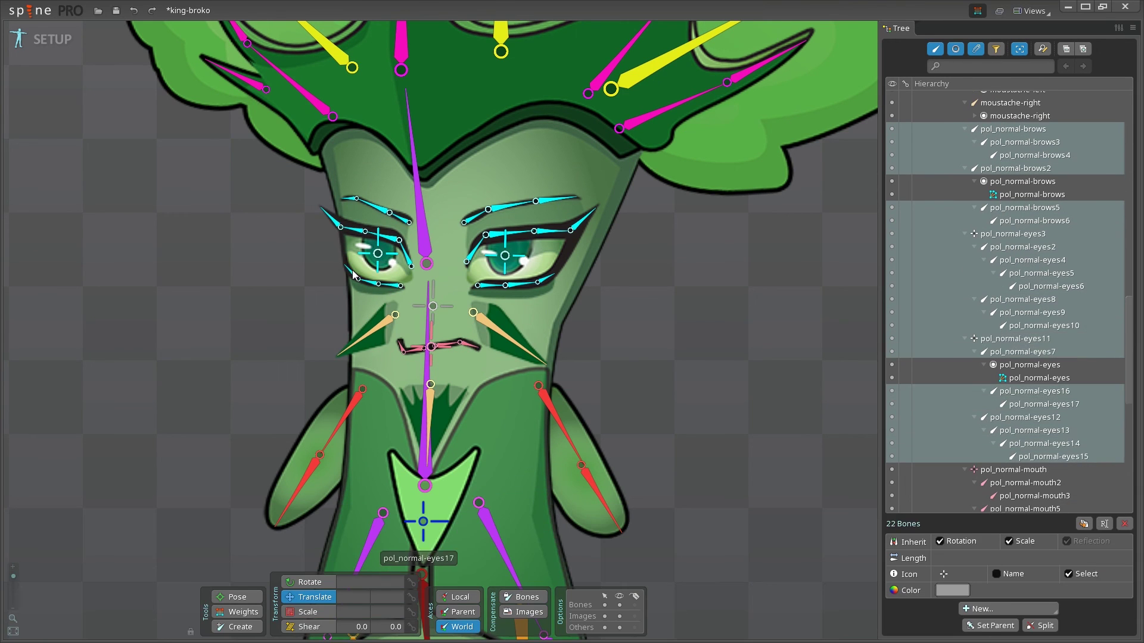